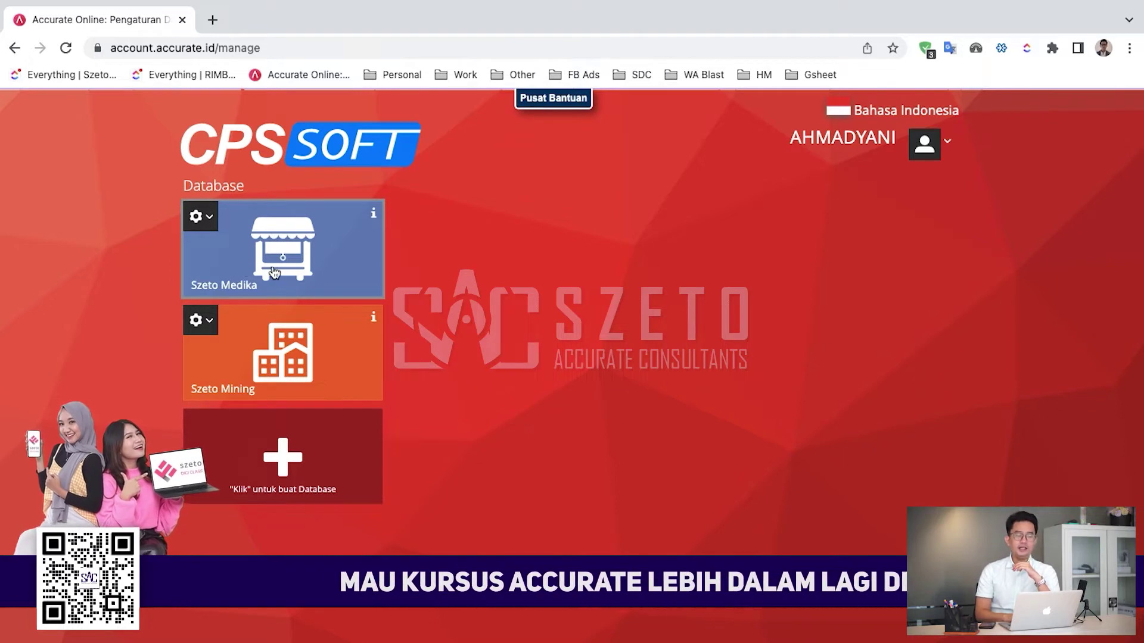
Step: Open the Szeto Medika database and hide the browser's toolbar in full-screen view
{"action": "left_click", "coordinate": [246, 273]}
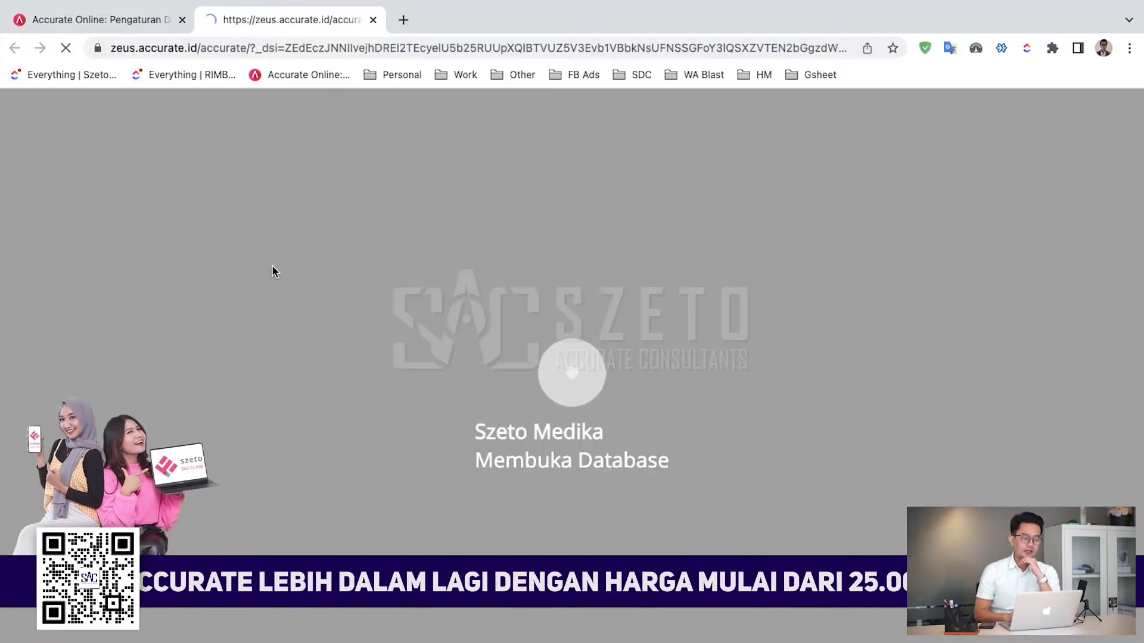
{"action": "mouse_move", "coordinate": [178, 3]}
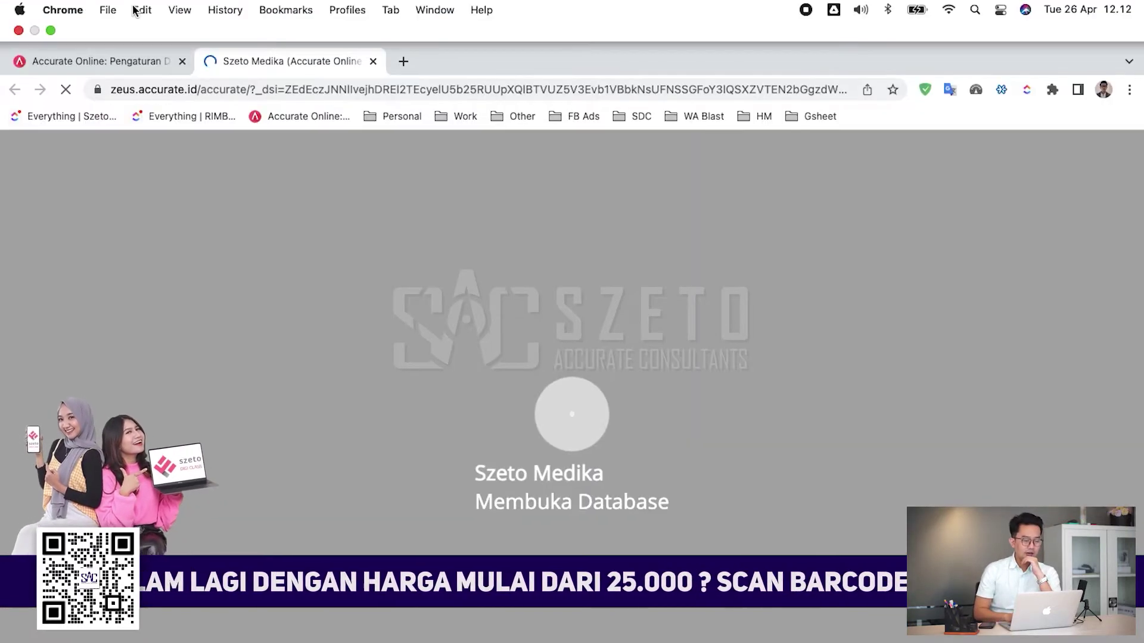
{"action": "left_click", "coordinate": [179, 3]}
{"action": "left_click", "coordinate": [226, 46]}
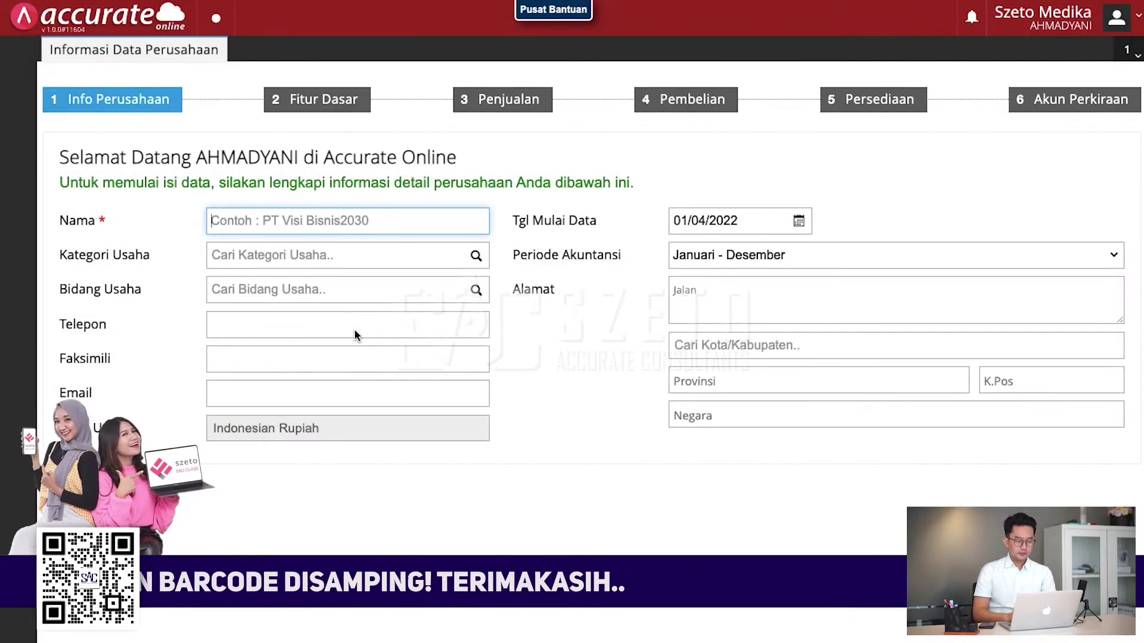
Step: Enter the company name Szeto Medika with business category DISTRIBUTOR and business field Business & Industrial Markets (Bisnis & Pasar Industri)
{"action": "type", "text": "Szeto "}
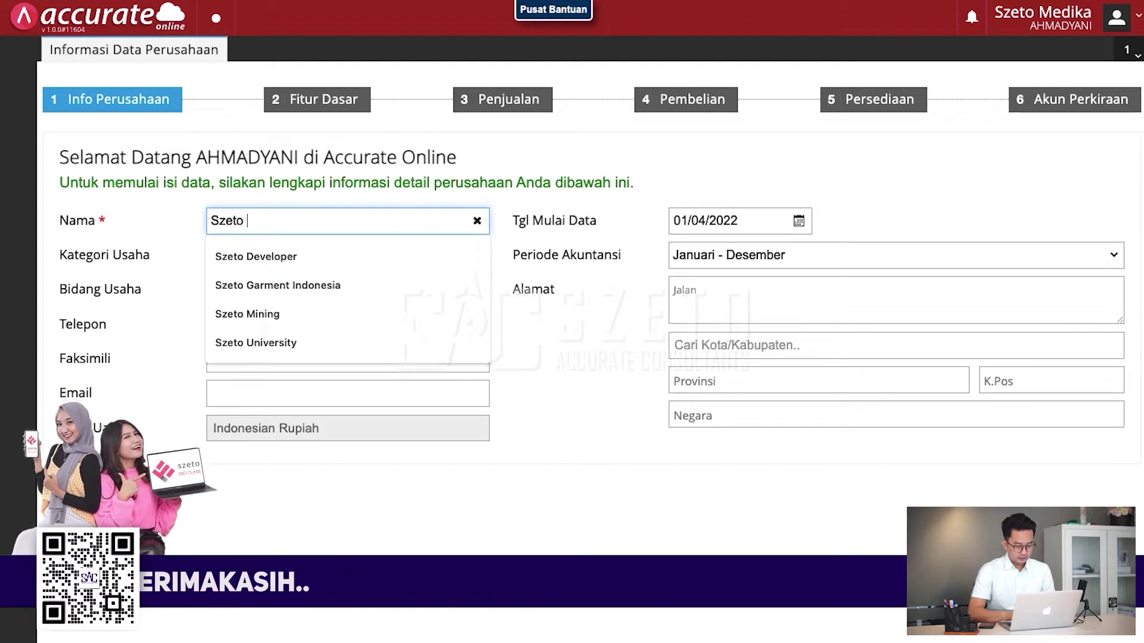
{"action": "type", "text": "Medika"}
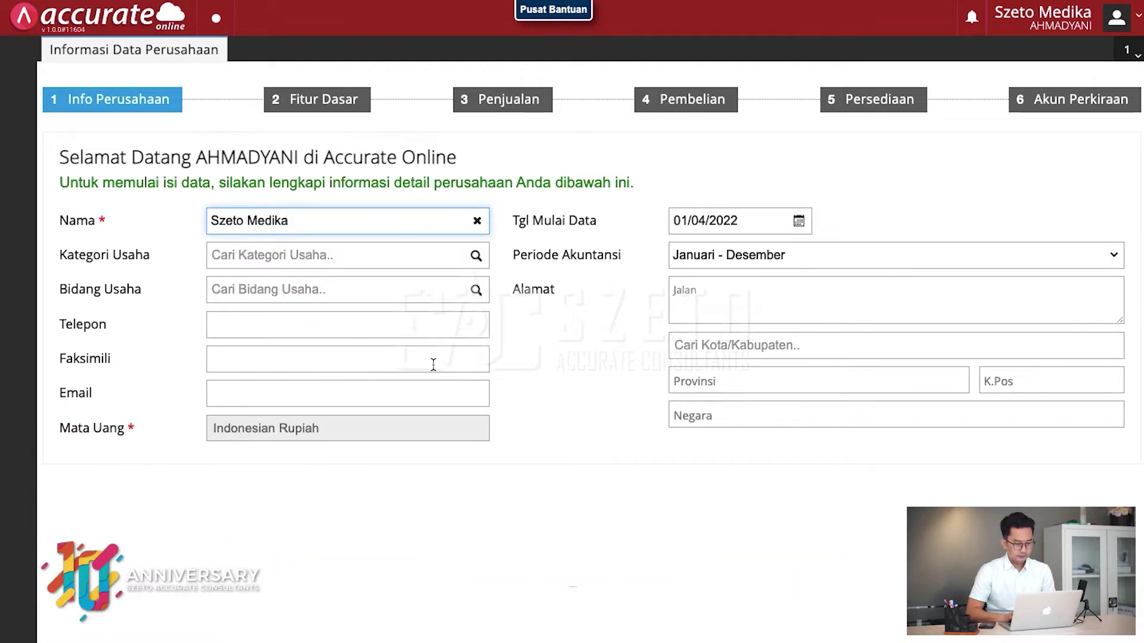
{"action": "left_click", "coordinate": [477, 262]}
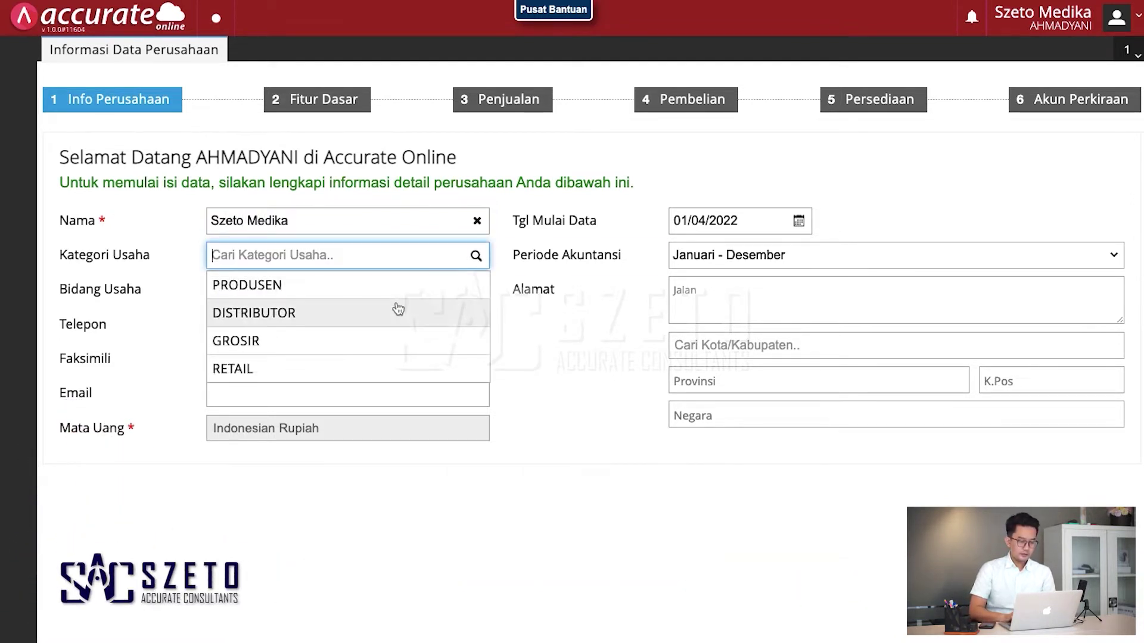
{"action": "left_click", "coordinate": [396, 307]}
{"action": "left_click", "coordinate": [476, 291]}
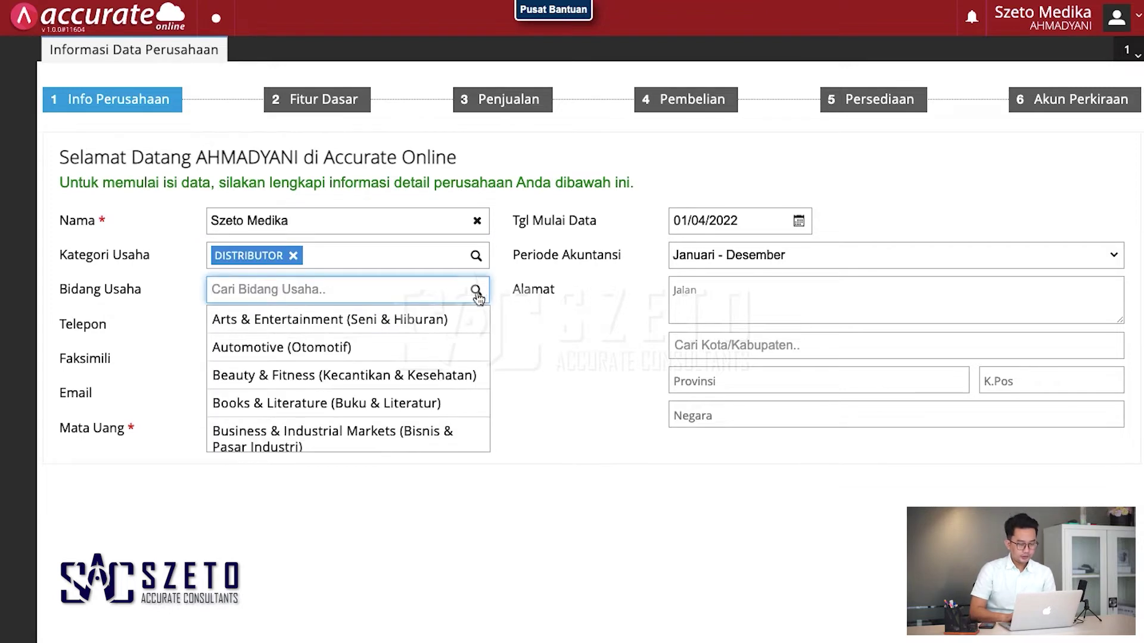
{"action": "scroll", "coordinate": [423, 403], "scroll_direction": "down", "scroll_amount": 1}
{"action": "left_click", "coordinate": [424, 408]}
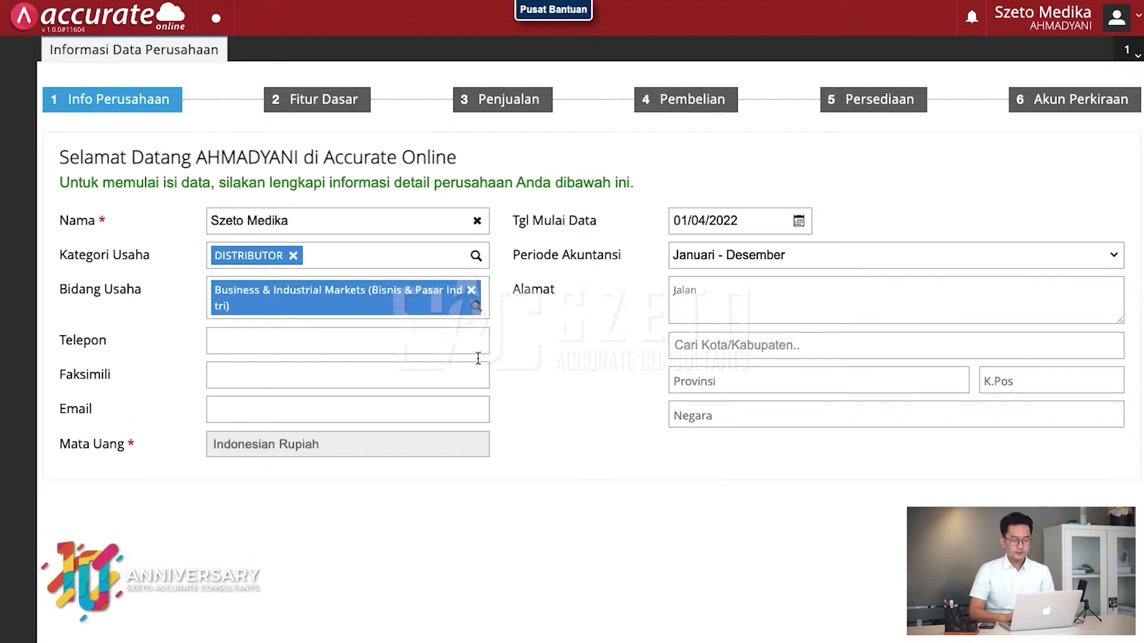
Step: Set the company's data start date to 31/03/2022
{"action": "left_click", "coordinate": [799, 223]}
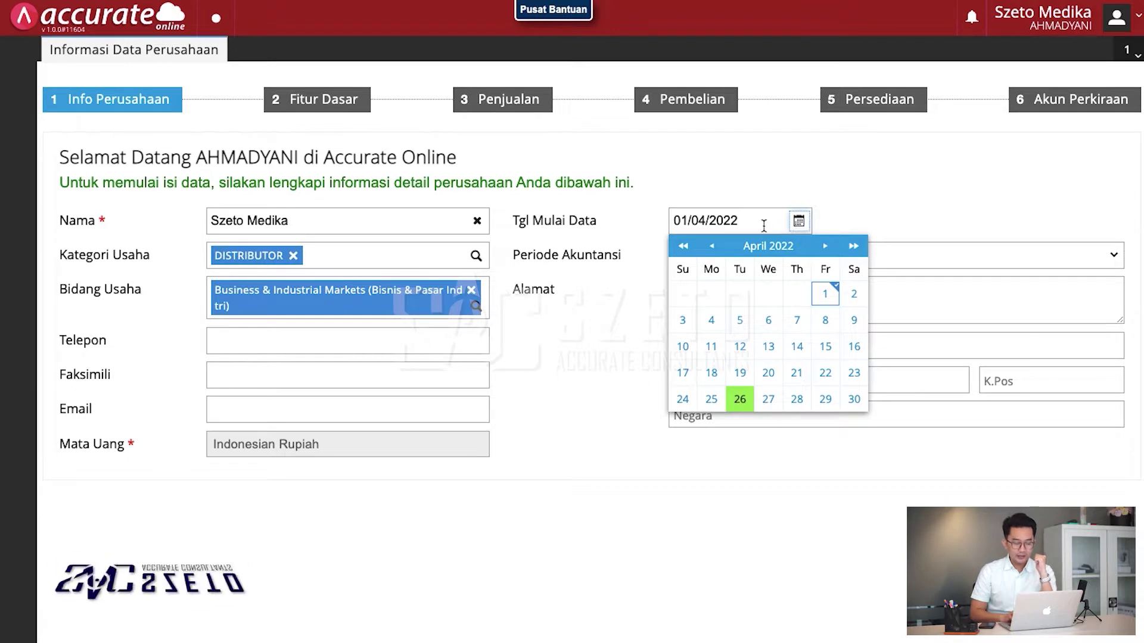
{"action": "left_click", "coordinate": [712, 247]}
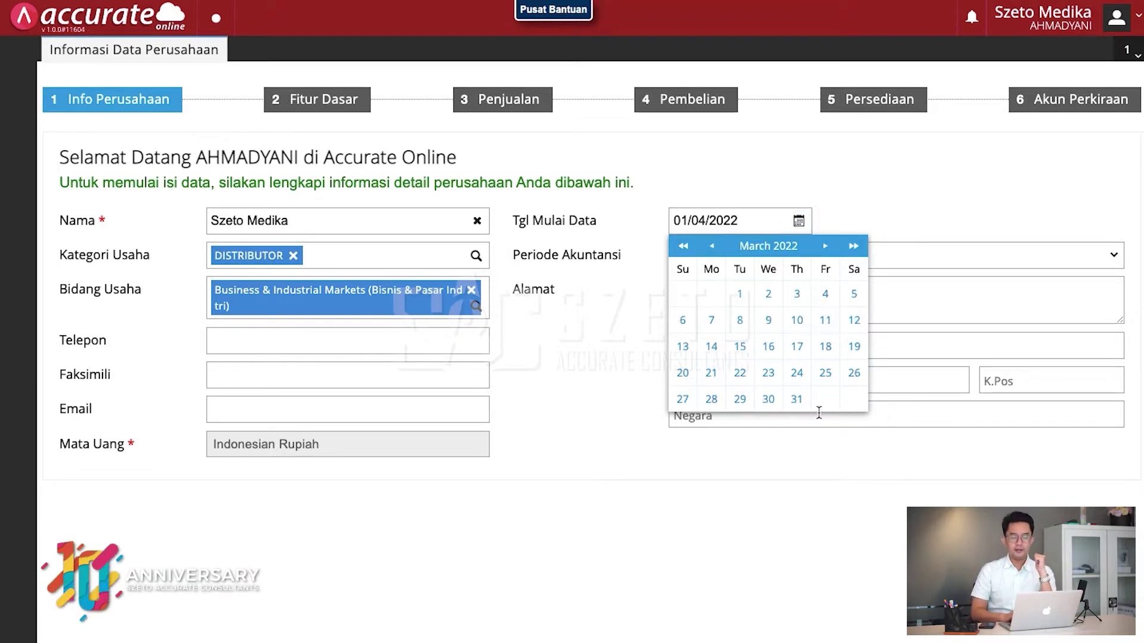
{"action": "left_click", "coordinate": [797, 400]}
Step: Fill in the company's address details from the saved autofill address
{"action": "left_click", "coordinate": [777, 293]}
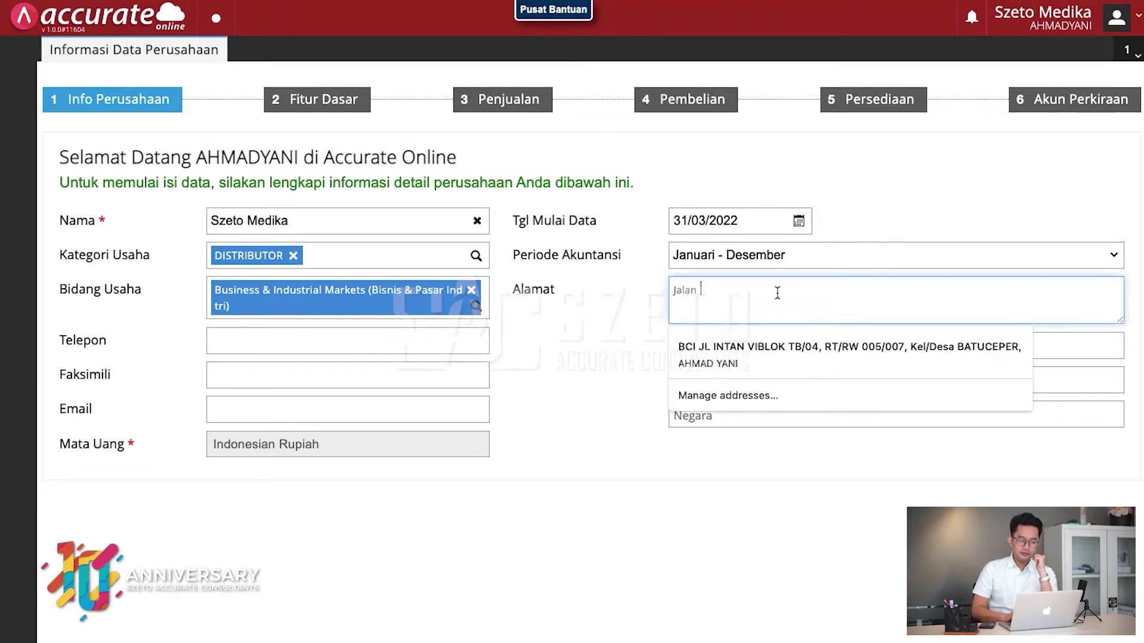
{"action": "left_click", "coordinate": [779, 349]}
{"action": "left_click", "coordinate": [805, 347]}
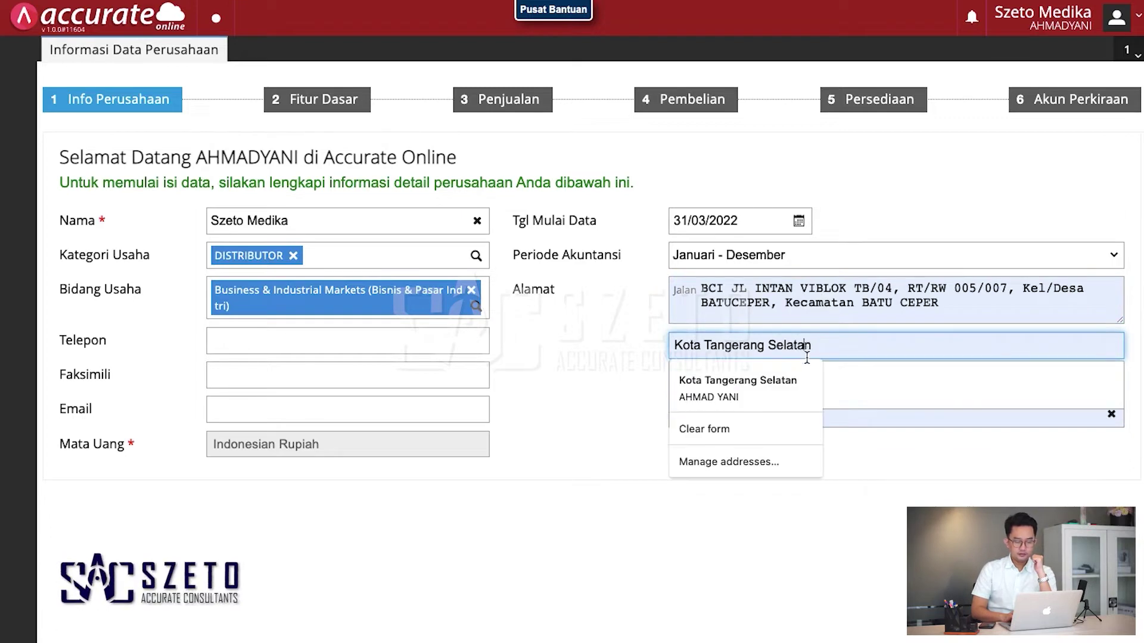
{"action": "left_click", "coordinate": [907, 398]}
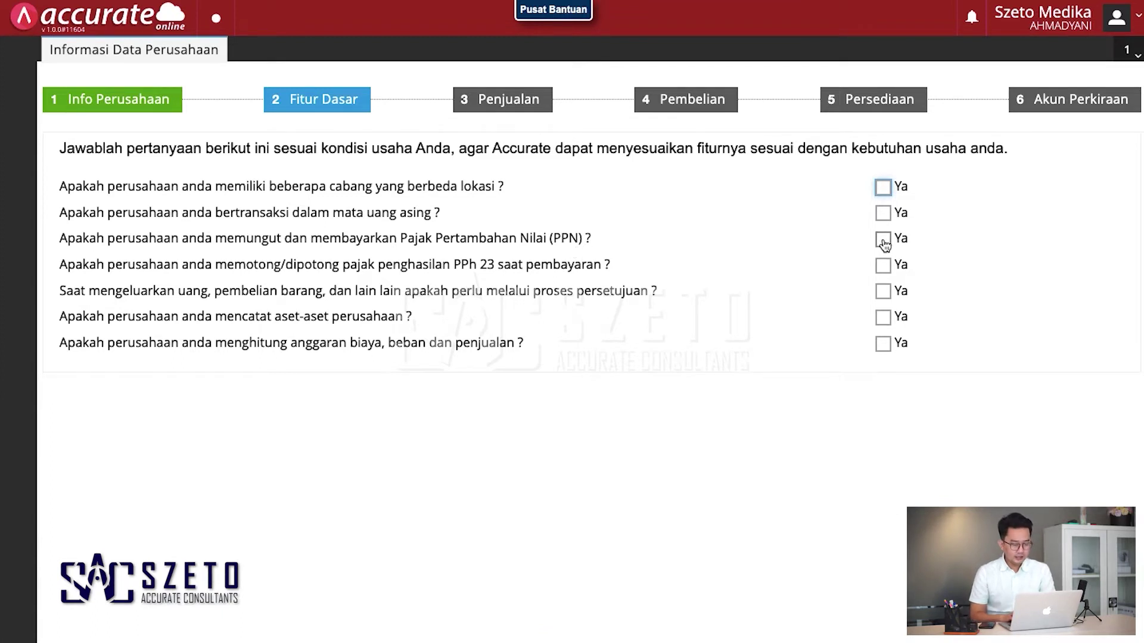
Step: Answer yes to PPN, PPh 23 and company asset recording in the basic features, and continue to the sales questions
{"action": "left_click", "coordinate": [883, 240]}
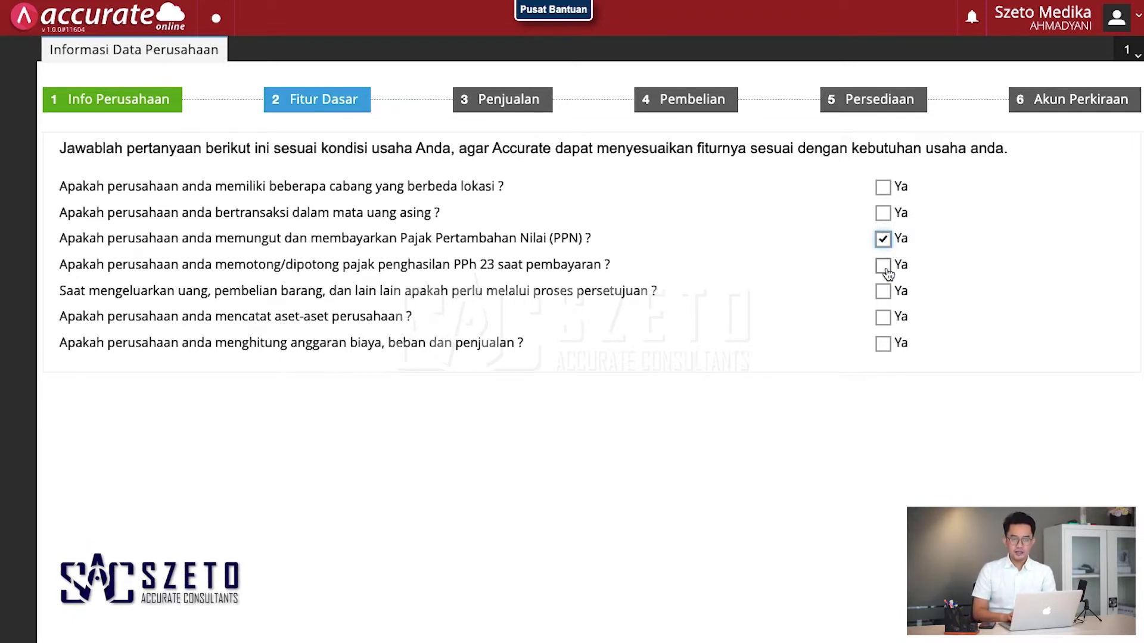
{"action": "left_click", "coordinate": [886, 271]}
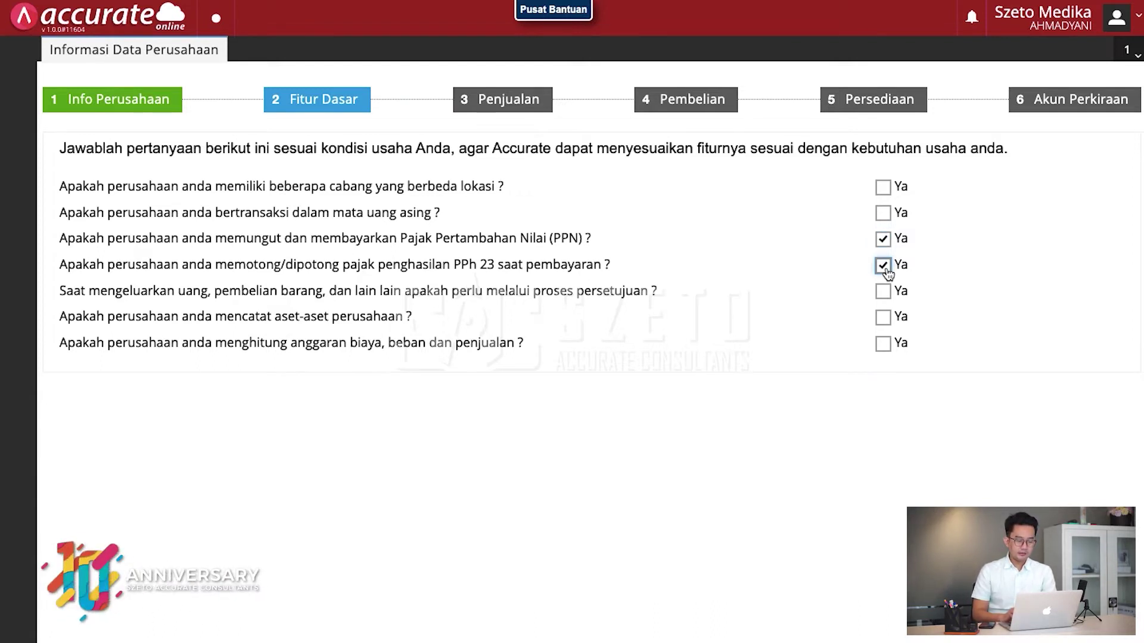
{"action": "left_click", "coordinate": [884, 324]}
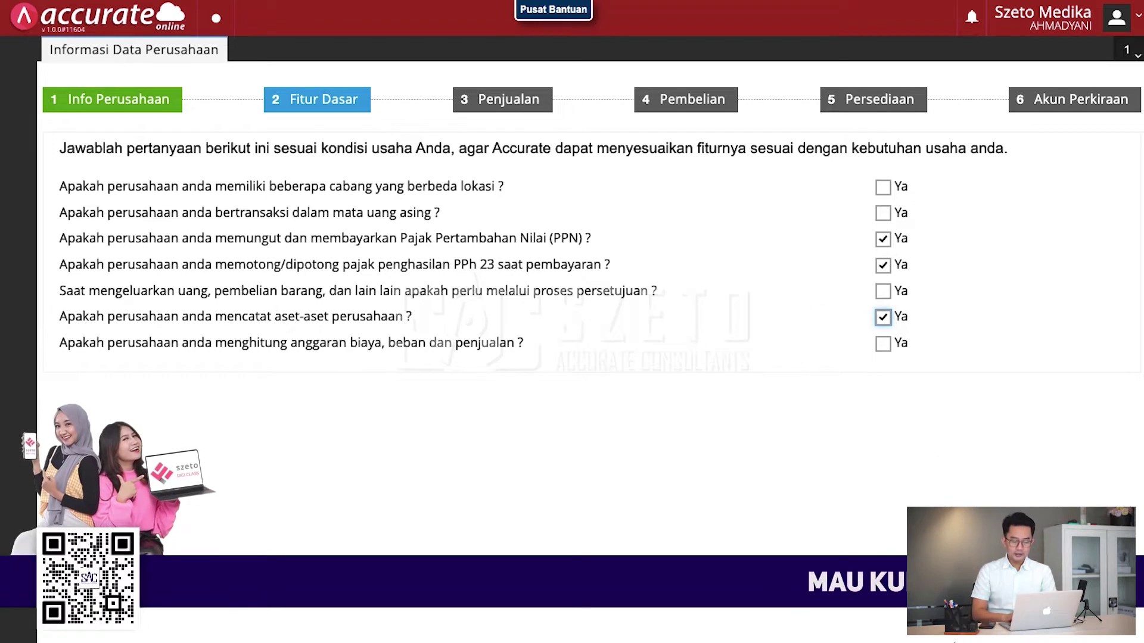
{"action": "left_click", "coordinate": [955, 642]}
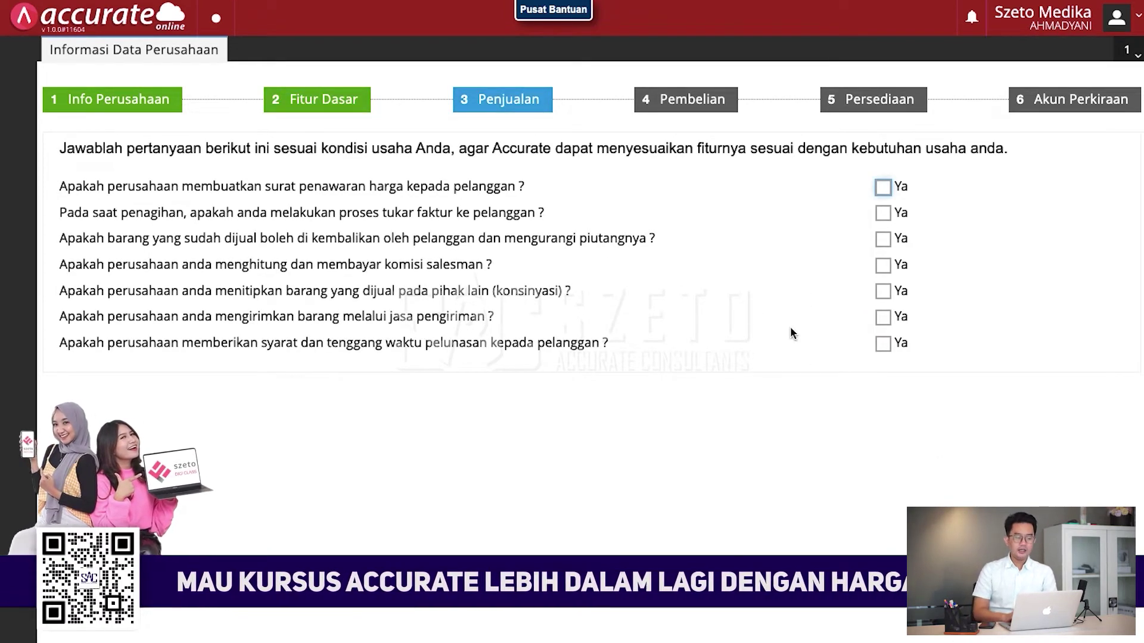
Step: Answer yes to price quotations, invoice exchange and customer payment terms for sales, and to purchase orders for purchasing
{"action": "left_click", "coordinate": [885, 190]}
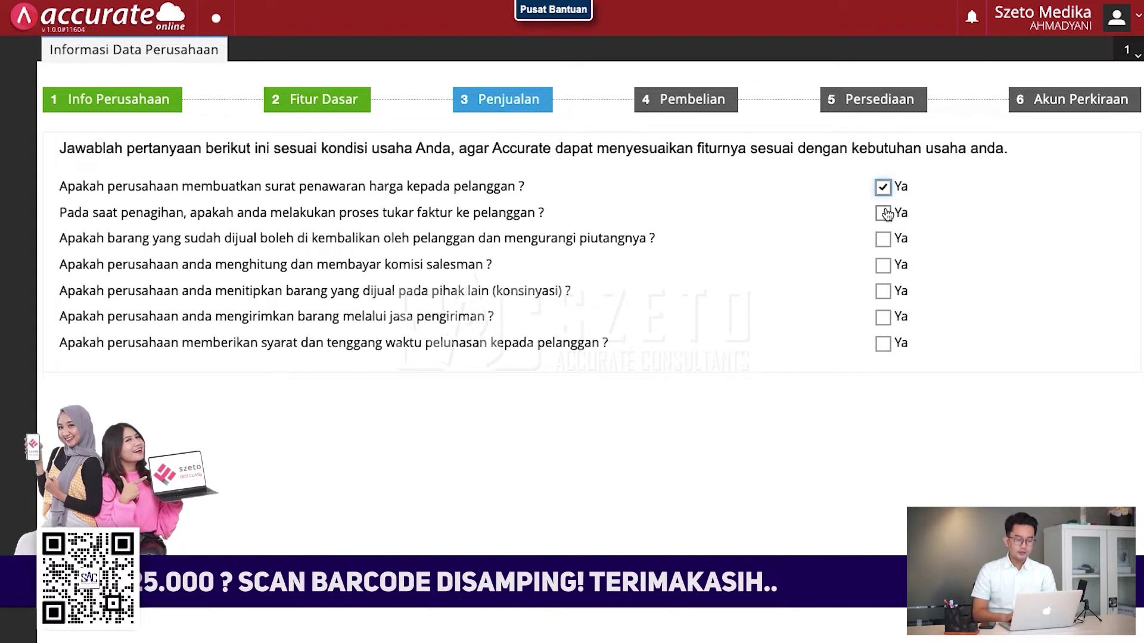
{"action": "left_click", "coordinate": [884, 213]}
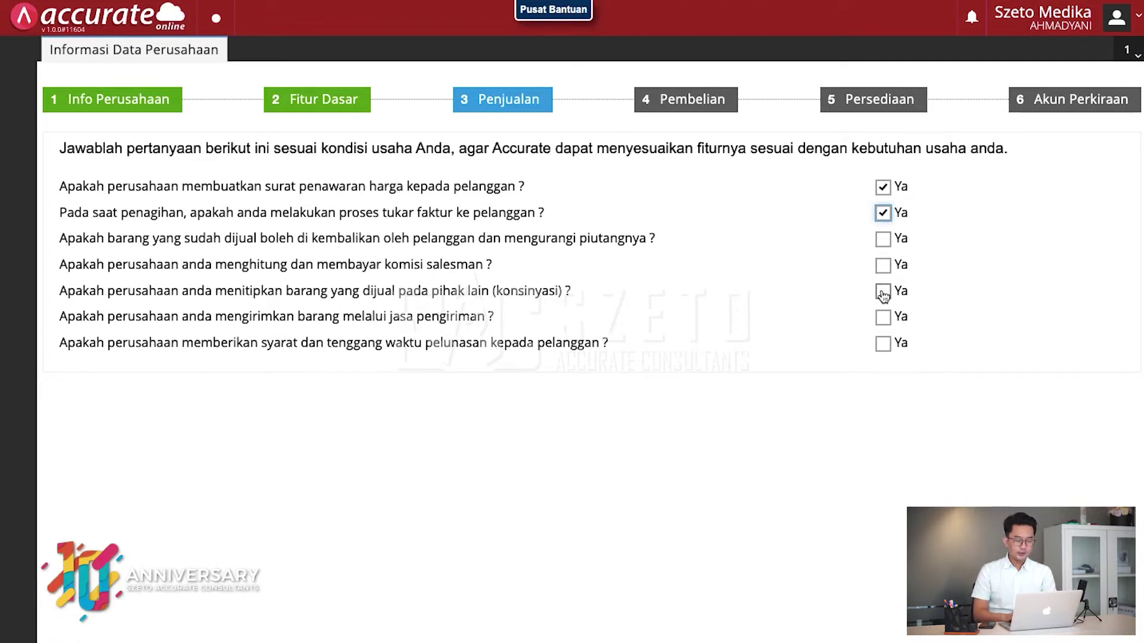
{"action": "left_click", "coordinate": [892, 347]}
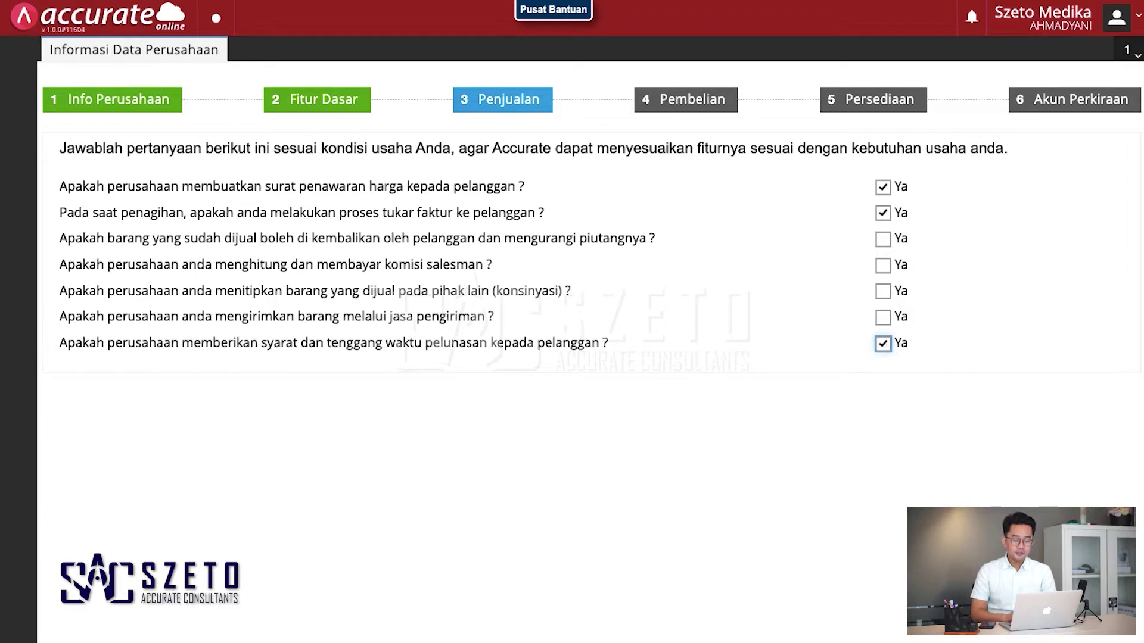
{"action": "left_click", "coordinate": [1099, 614]}
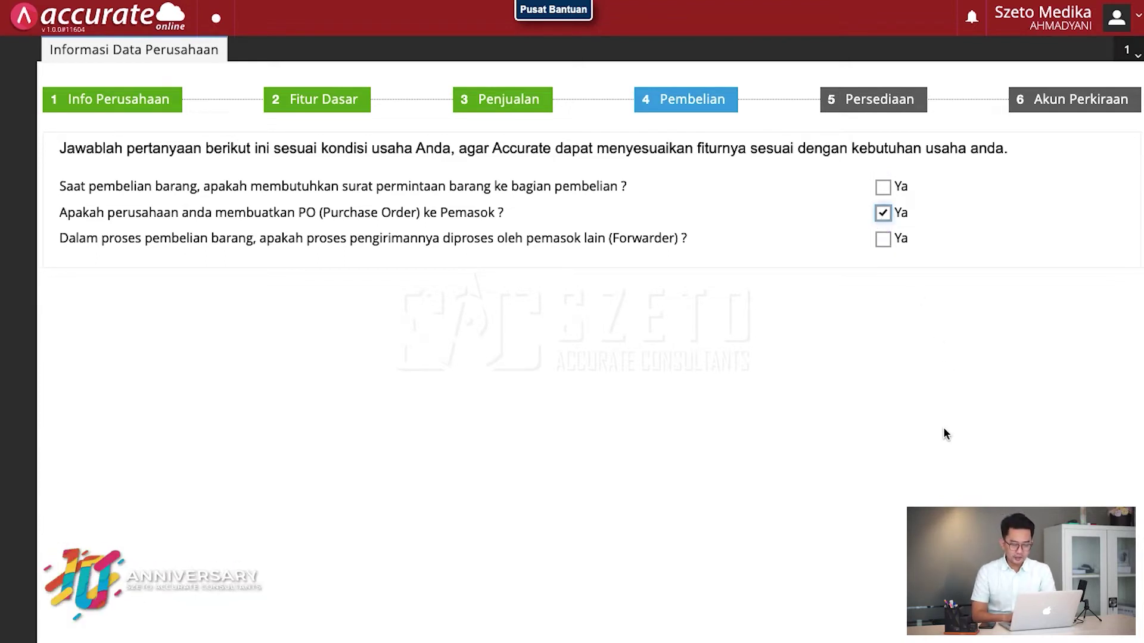
{"action": "left_click", "coordinate": [884, 215]}
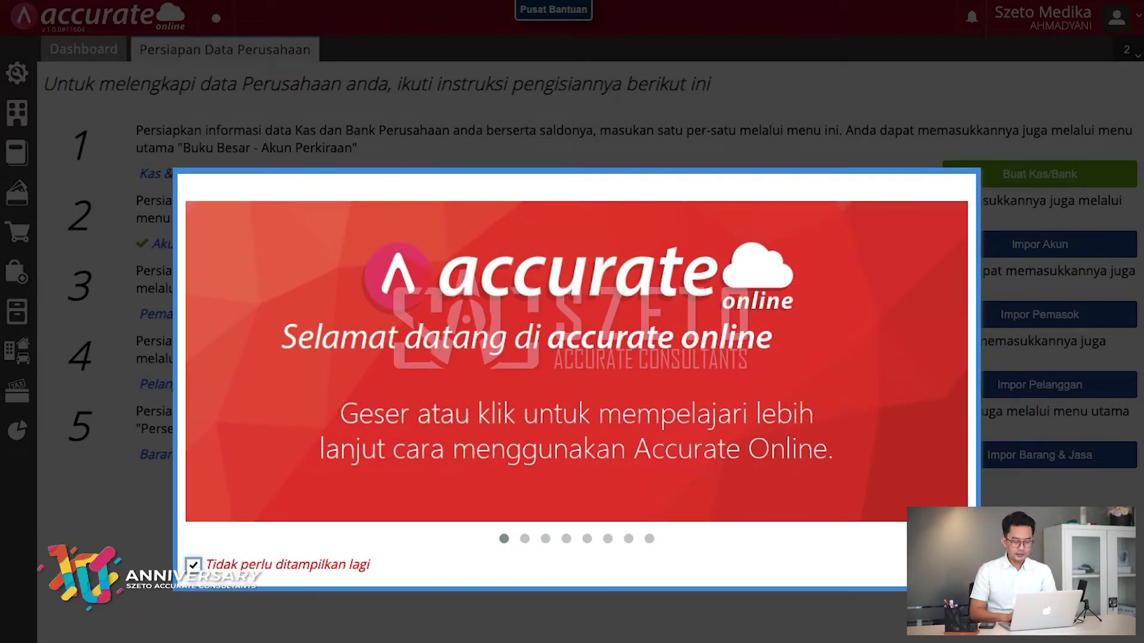
Step: Dismiss the welcome message and close the company data preparation page
{"action": "left_click", "coordinate": [143, 576]}
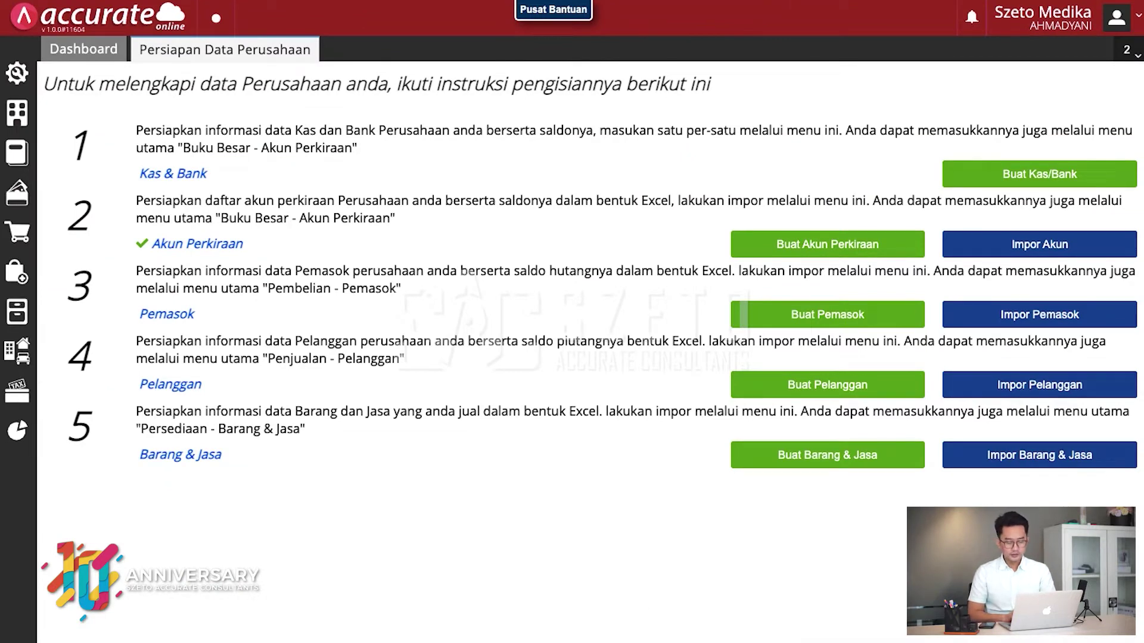
{"action": "left_click", "coordinate": [311, 49]}
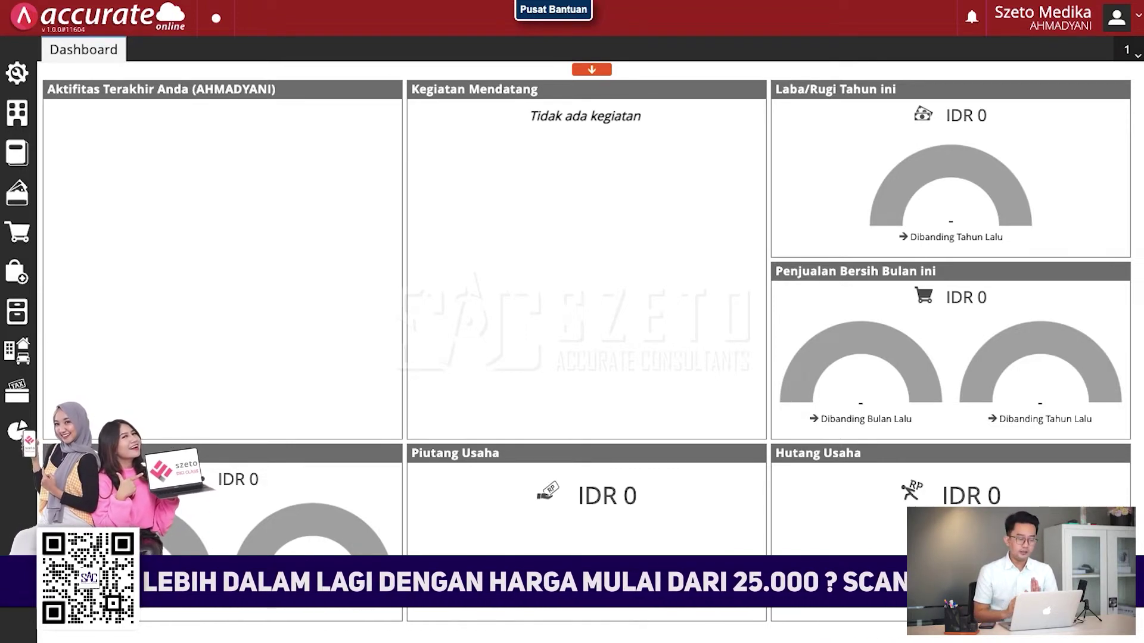
Step: Create and save an item category named Peralatan Bedah in the inventory module
{"action": "left_click", "coordinate": [19, 311]}
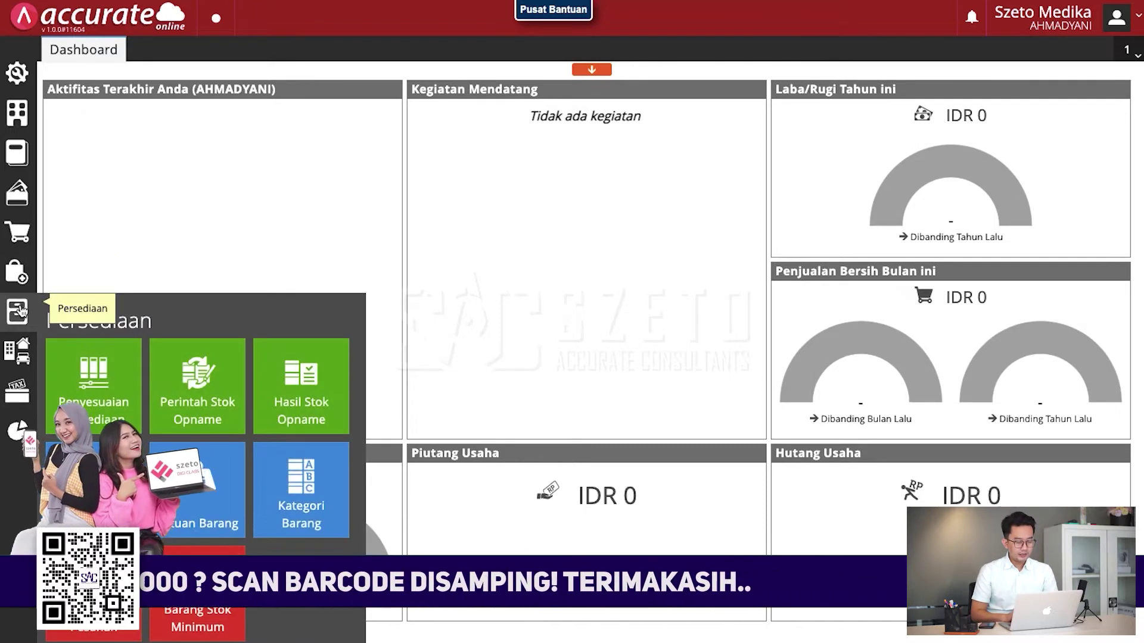
{"action": "left_click", "coordinate": [299, 493]}
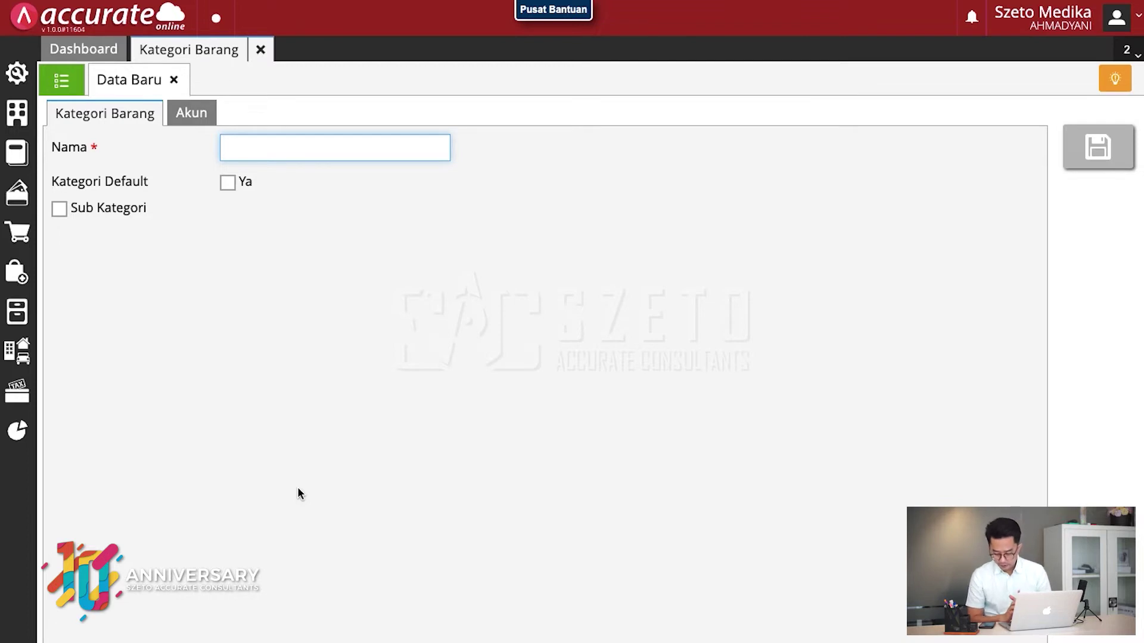
{"action": "type", "text": "Peralatan Bedah"}
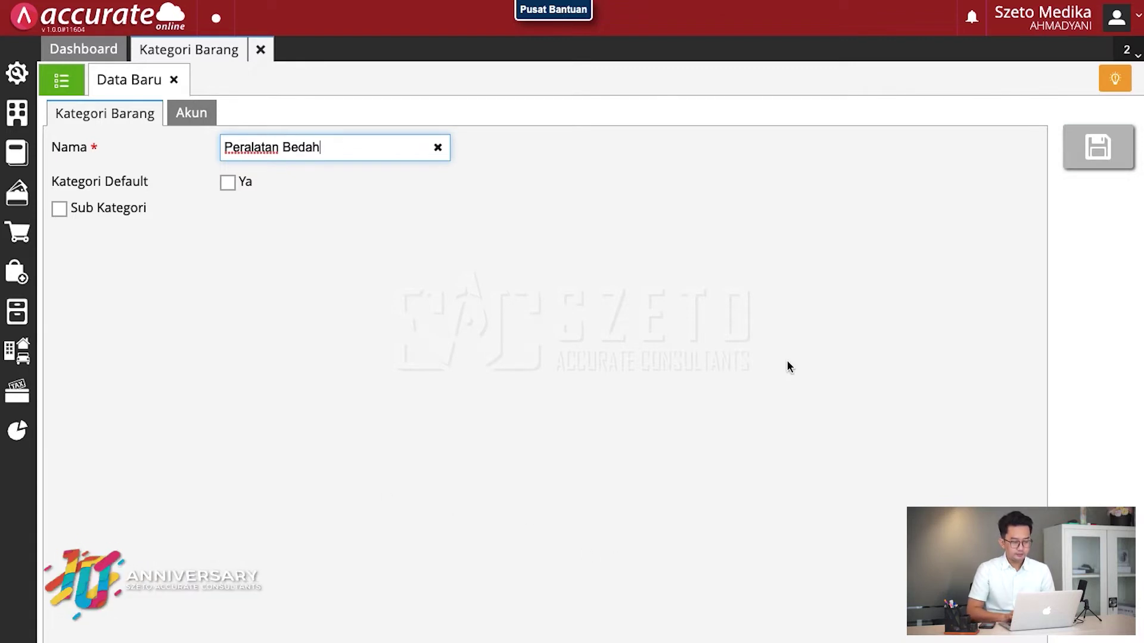
{"action": "left_click", "coordinate": [1079, 168]}
{"action": "left_click", "coordinate": [1086, 165]}
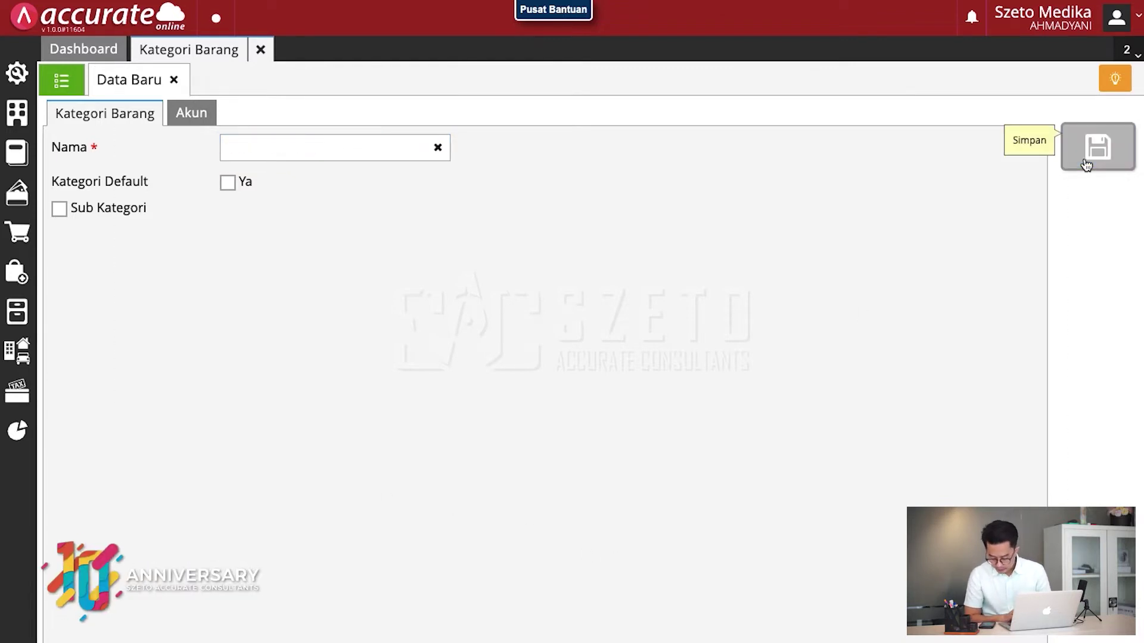
Step: Create and save a second item category named Peralatan Anestesi
{"action": "left_click", "coordinate": [334, 143]}
{"action": "type", "text": "Perala"}
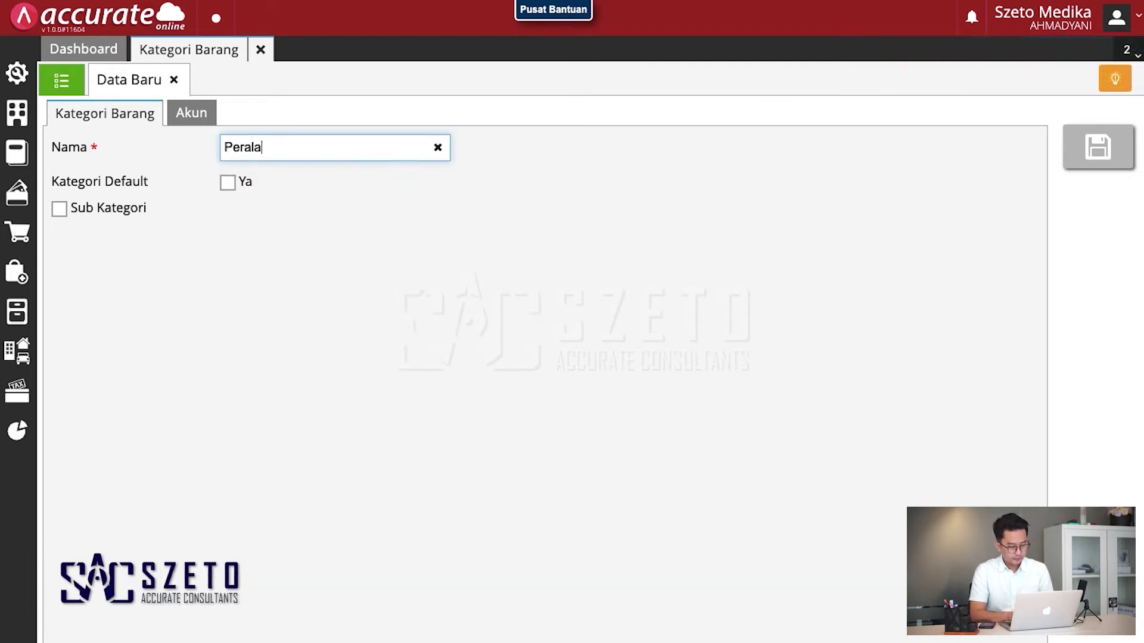
{"action": "type", "text": "tan Anestesi"}
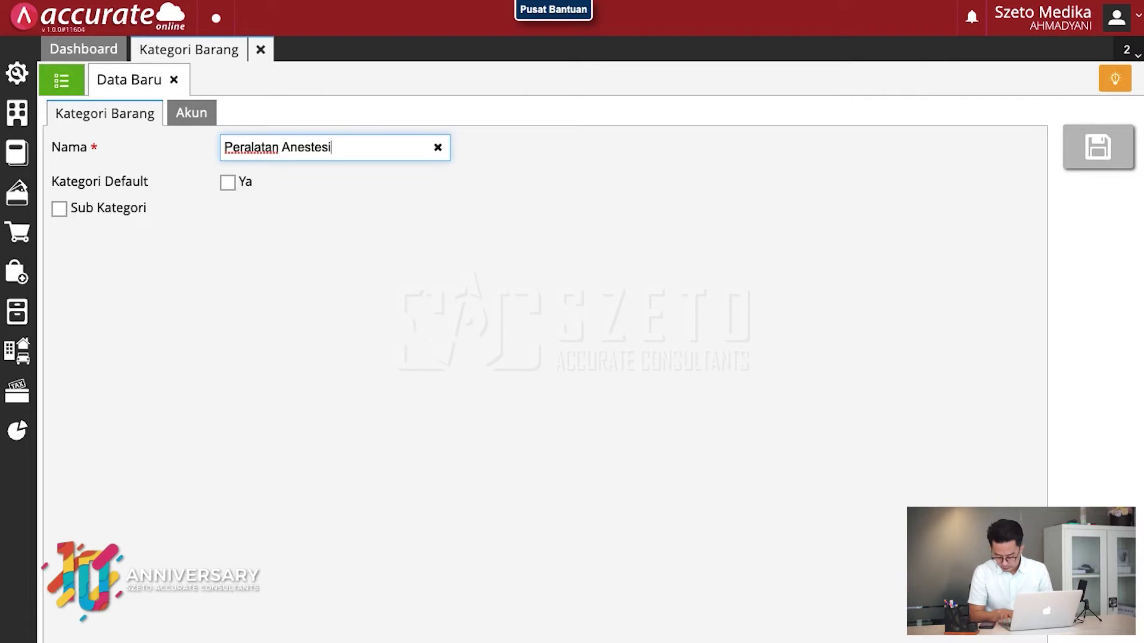
{"action": "left_click", "coordinate": [807, 153]}
{"action": "left_click", "coordinate": [1075, 163]}
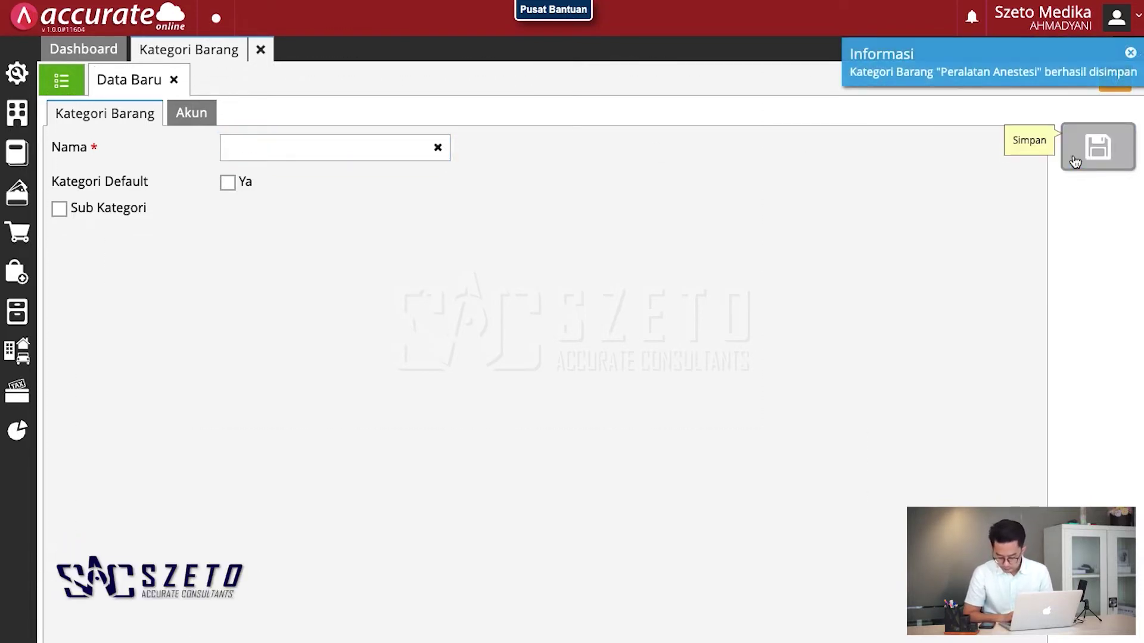
{"action": "left_click", "coordinate": [326, 144]}
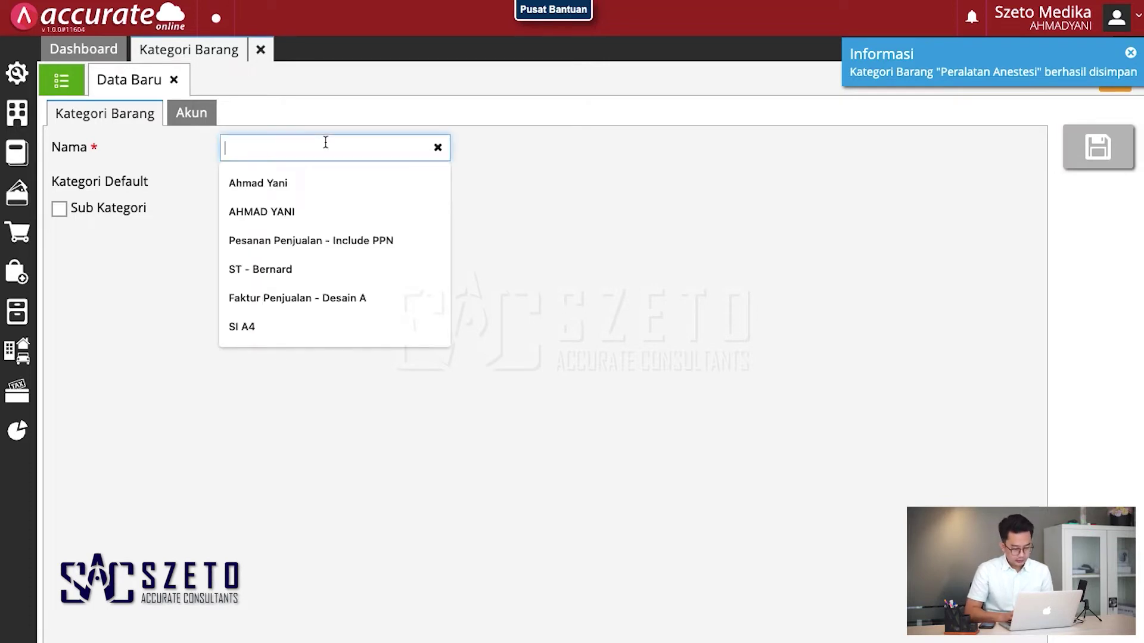
{"action": "type", "text": "Peralat"}
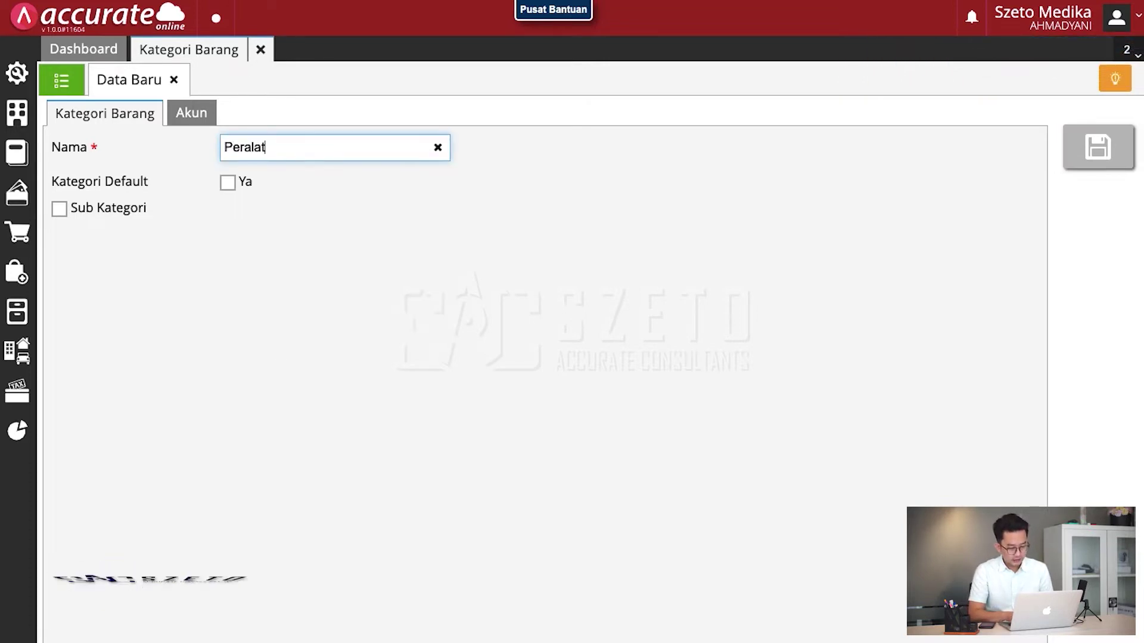
{"action": "key", "text": "BackSpace"}
{"action": "key", "text": "BackSpace"}
{"action": "key", "text": "BackSpace"}
{"action": "key", "text": "BackSpace"}
{"action": "key", "text": "BackSpace"}
{"action": "key", "text": "BackSpace"}
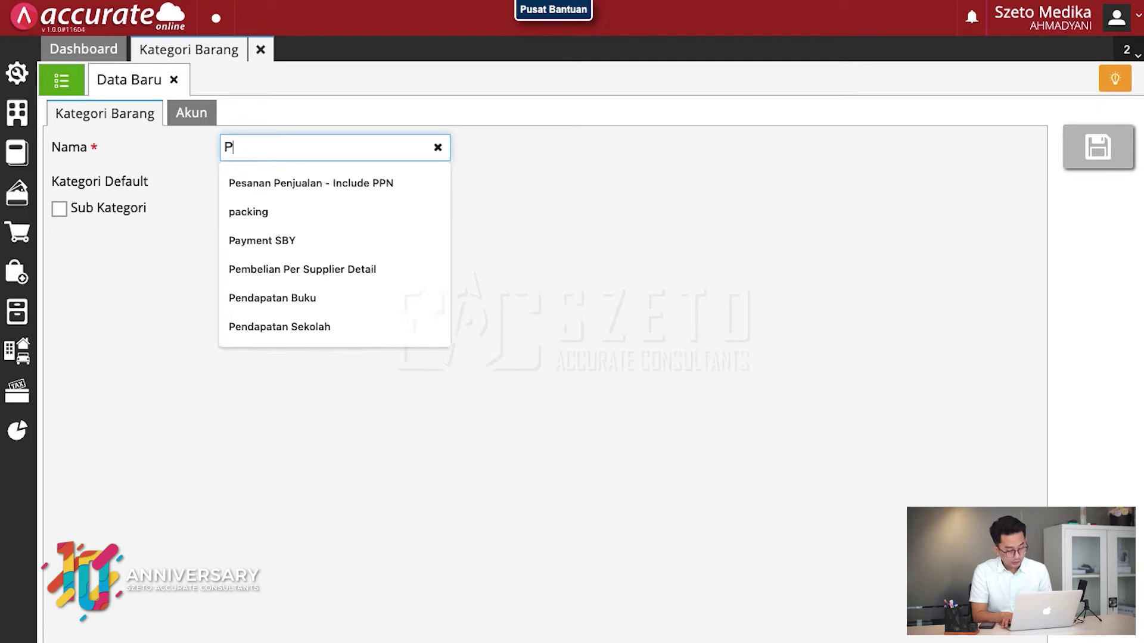
Step: Show the list of saved item categories
{"action": "left_click", "coordinate": [61, 80]}
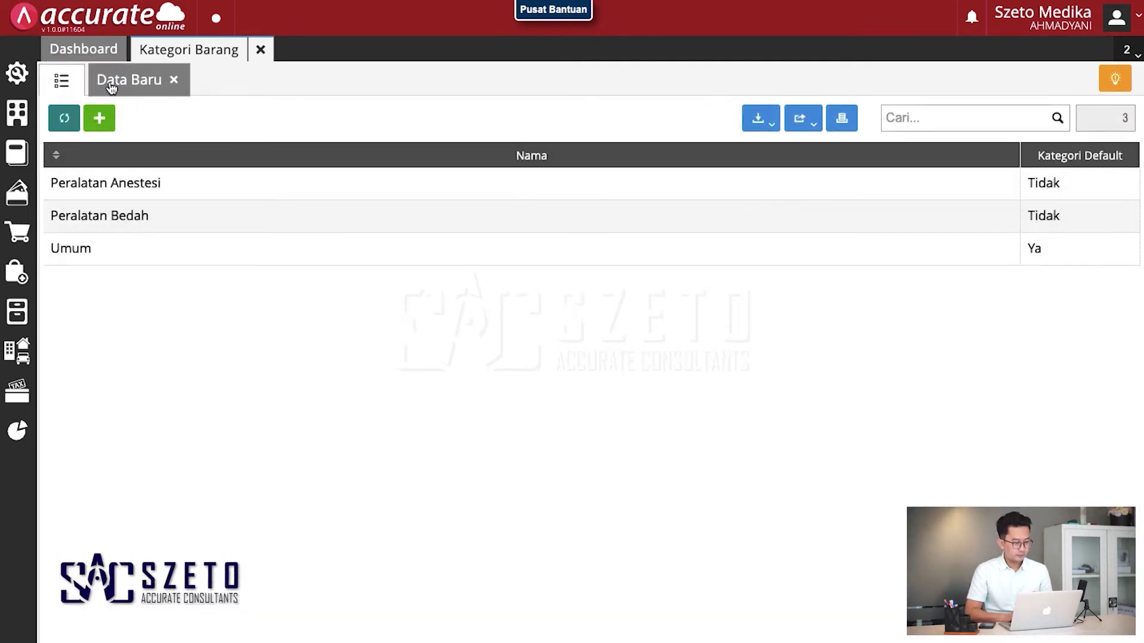
Step: Create and save an item category named Peralatan Radiologi, and return to the category list
{"action": "left_click", "coordinate": [111, 88]}
{"action": "type", "text": "Peralat"}
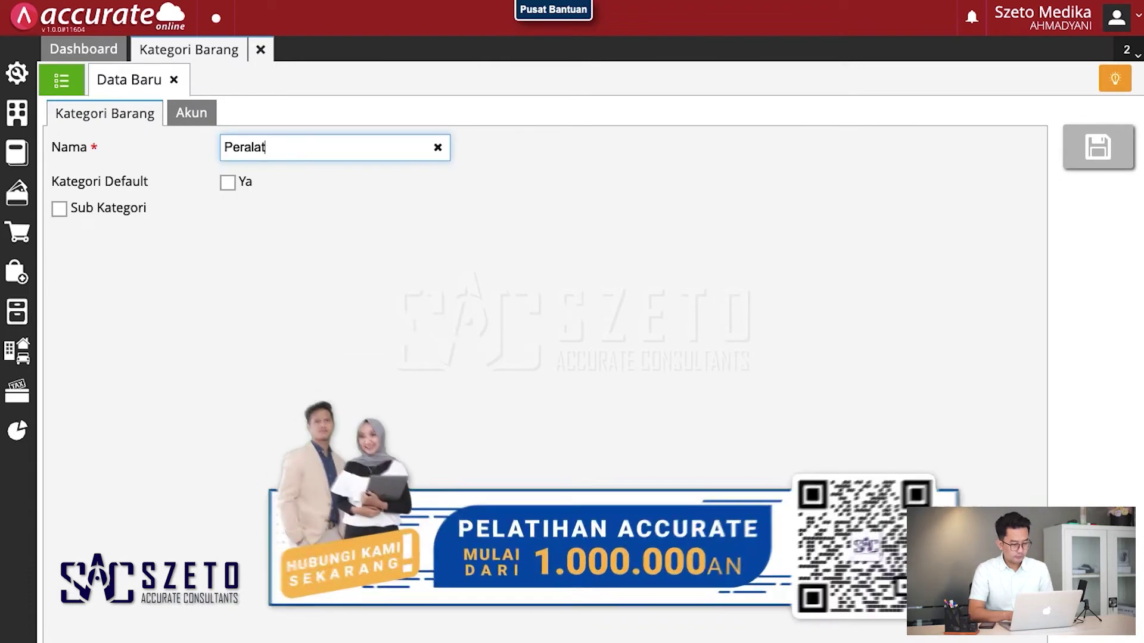
{"action": "type", "text": "an Radiologi"}
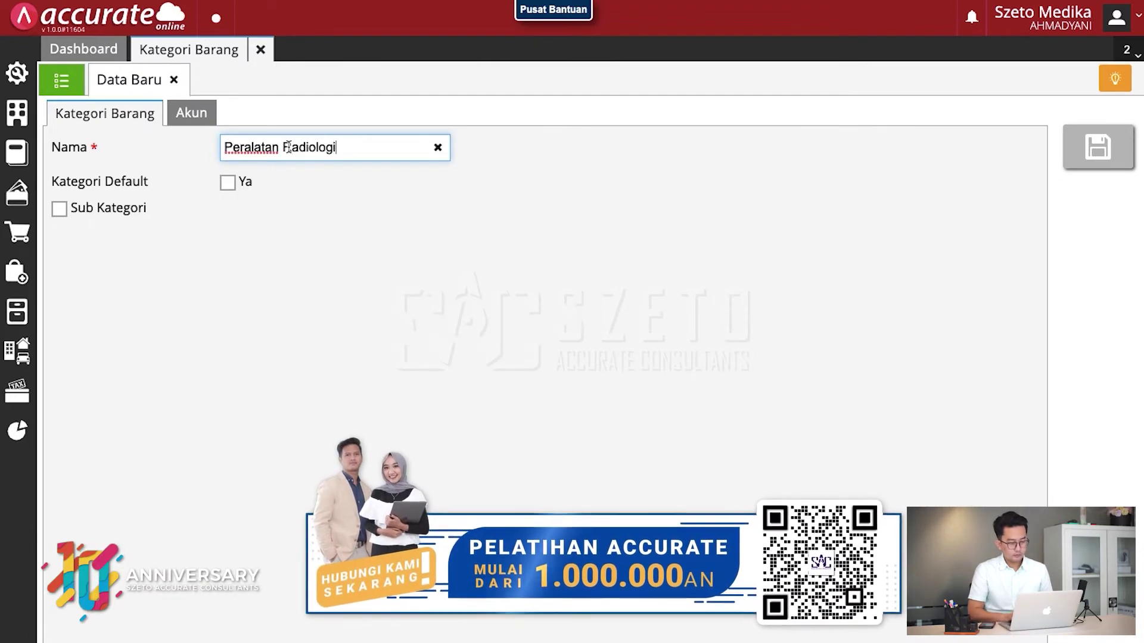
{"action": "left_click", "coordinate": [676, 305]}
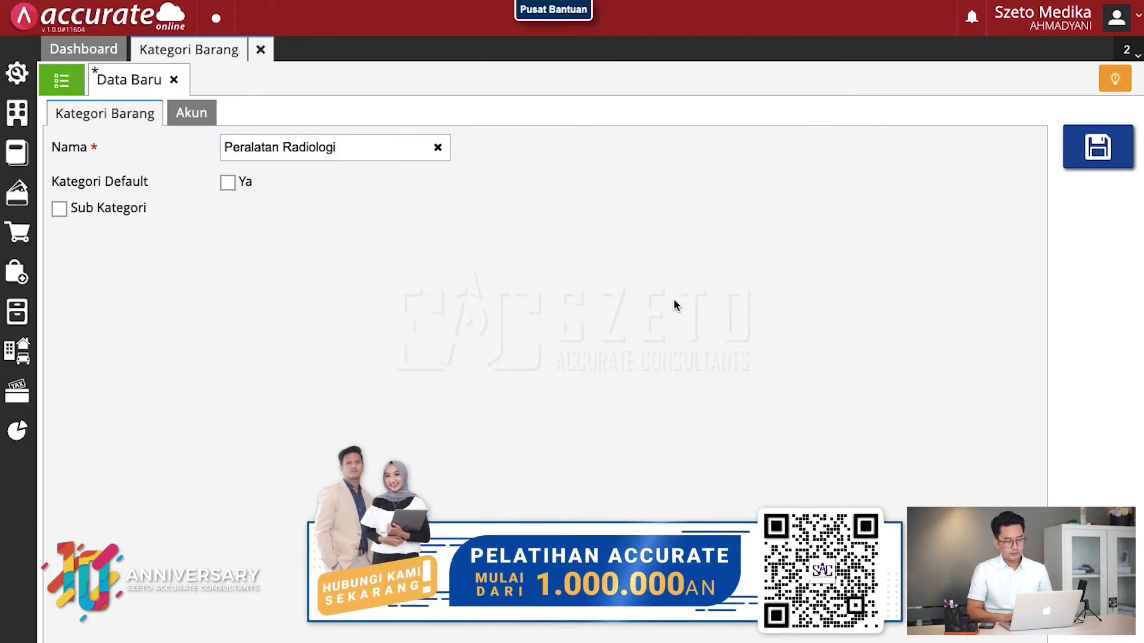
{"action": "left_click", "coordinate": [1098, 147]}
{"action": "left_click", "coordinate": [66, 84]}
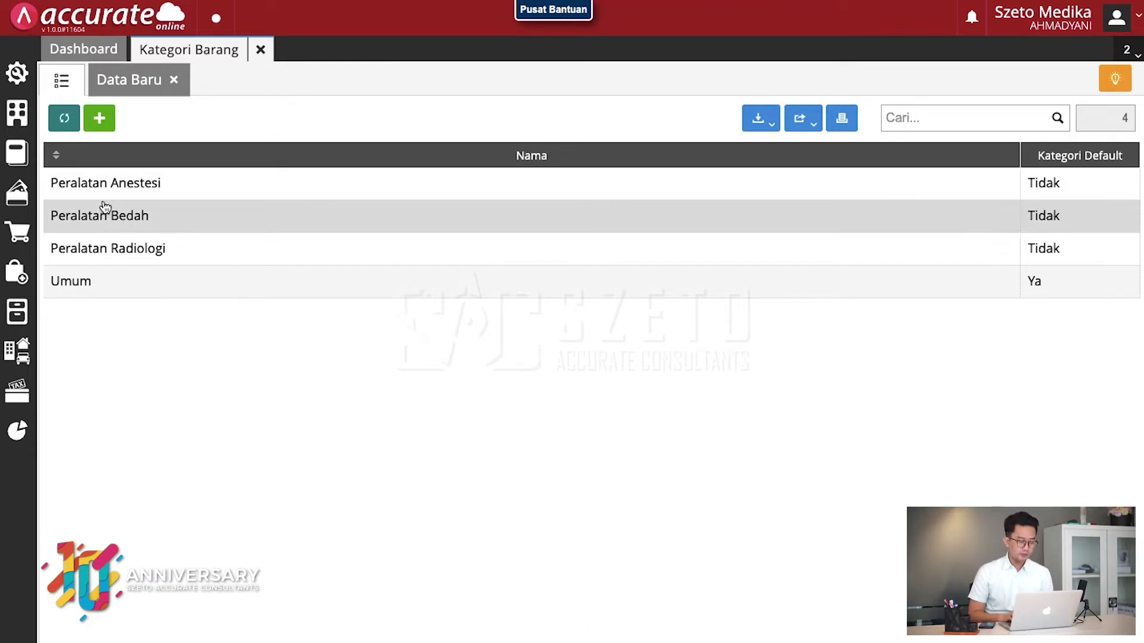
Step: Start a new Barang & Jasa item named Masker Bedah in the Peralatan Bedah category
{"action": "left_click", "coordinate": [9, 317]}
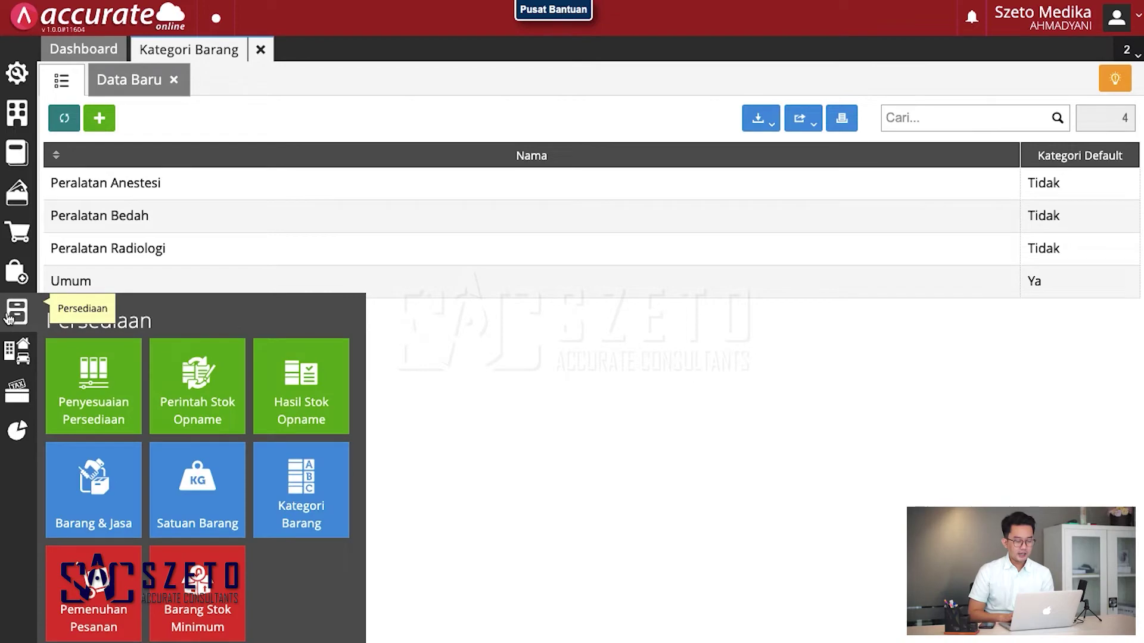
{"action": "left_click", "coordinate": [112, 475]}
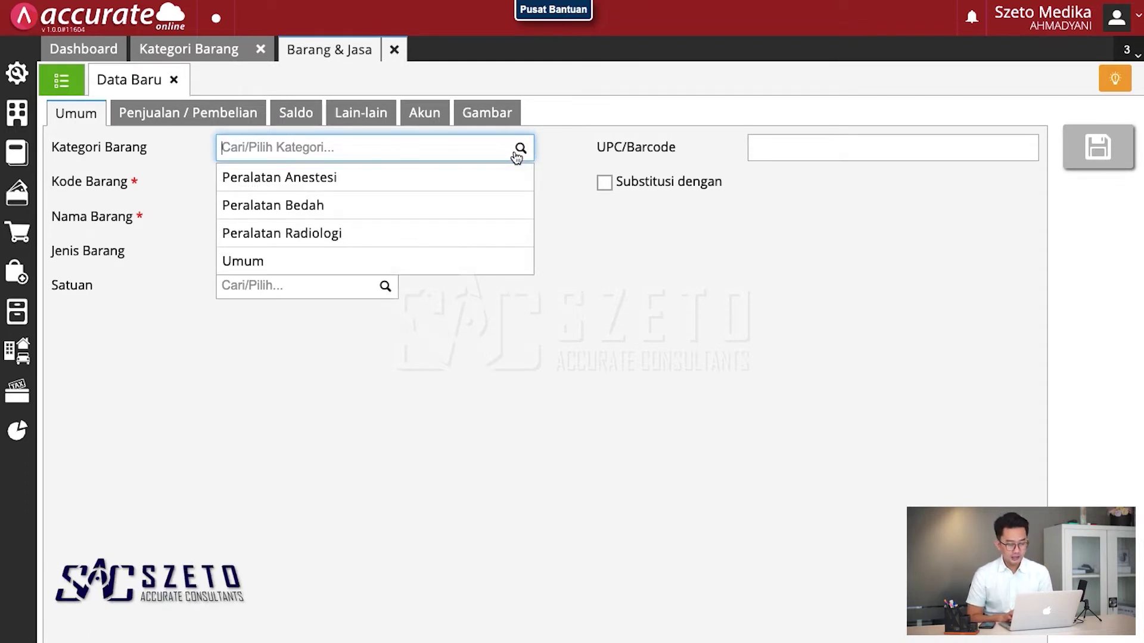
{"action": "left_click", "coordinate": [439, 210]}
{"action": "left_click", "coordinate": [363, 226]}
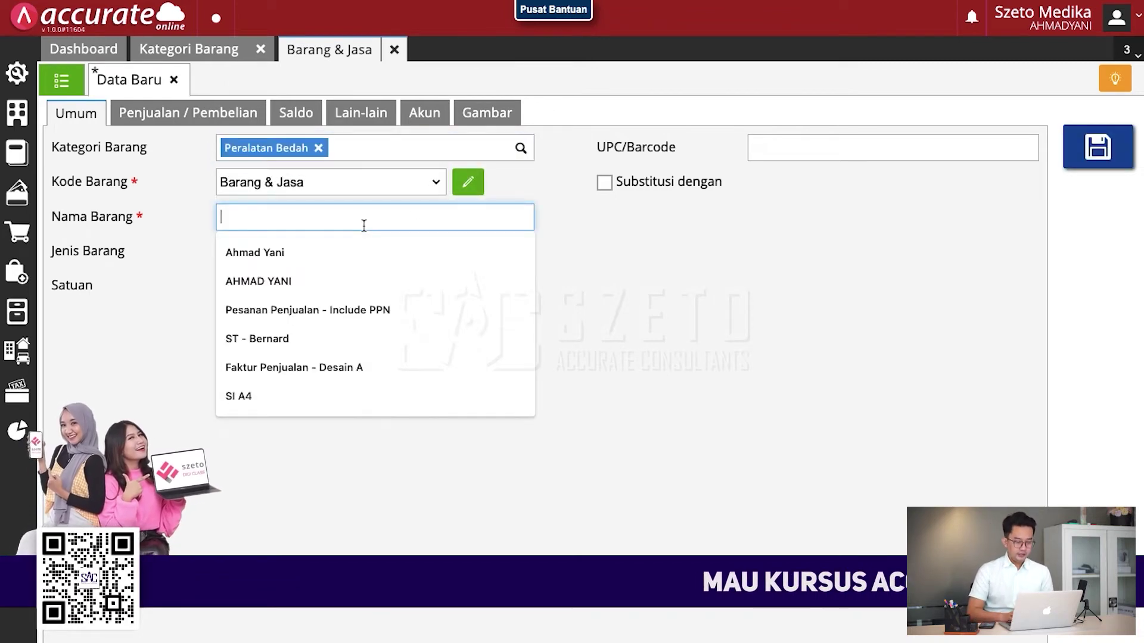
{"action": "type", "text": "Masker"}
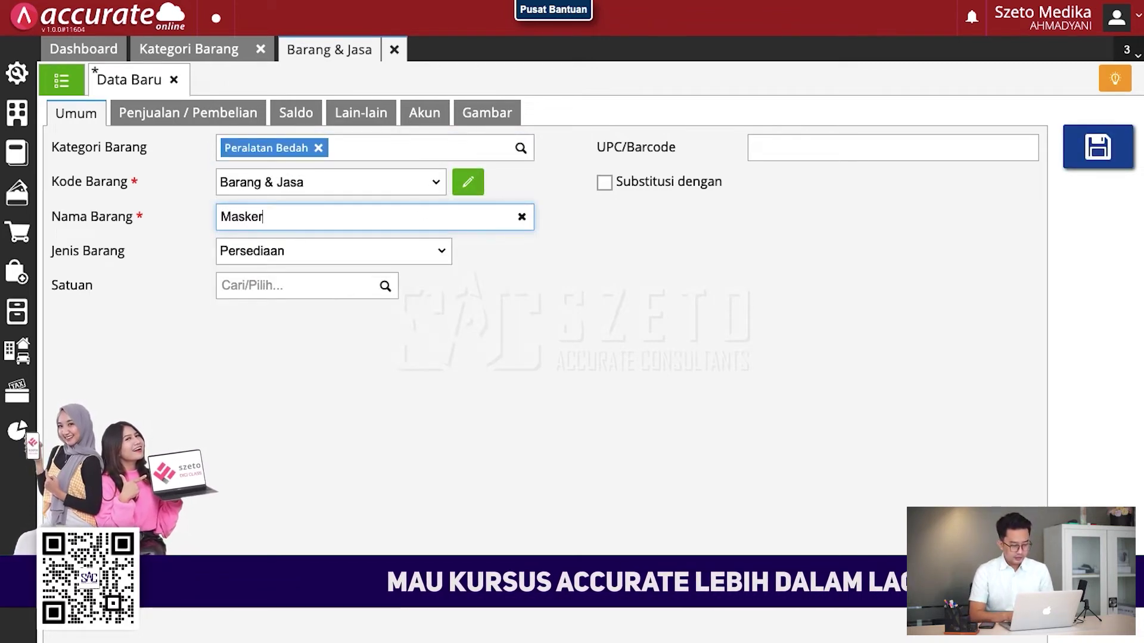
{"action": "type", "text": " Bedah"}
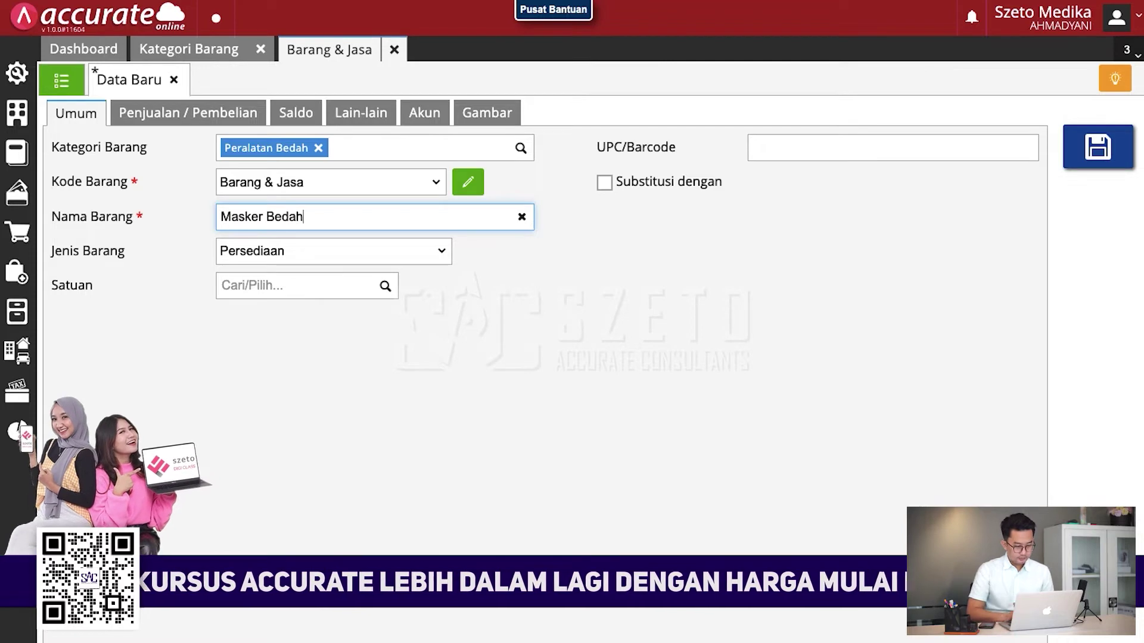
Step: Set the item's base unit to PCS and add a new unit Dus equal to 50 PCS
{"action": "left_click", "coordinate": [389, 286]}
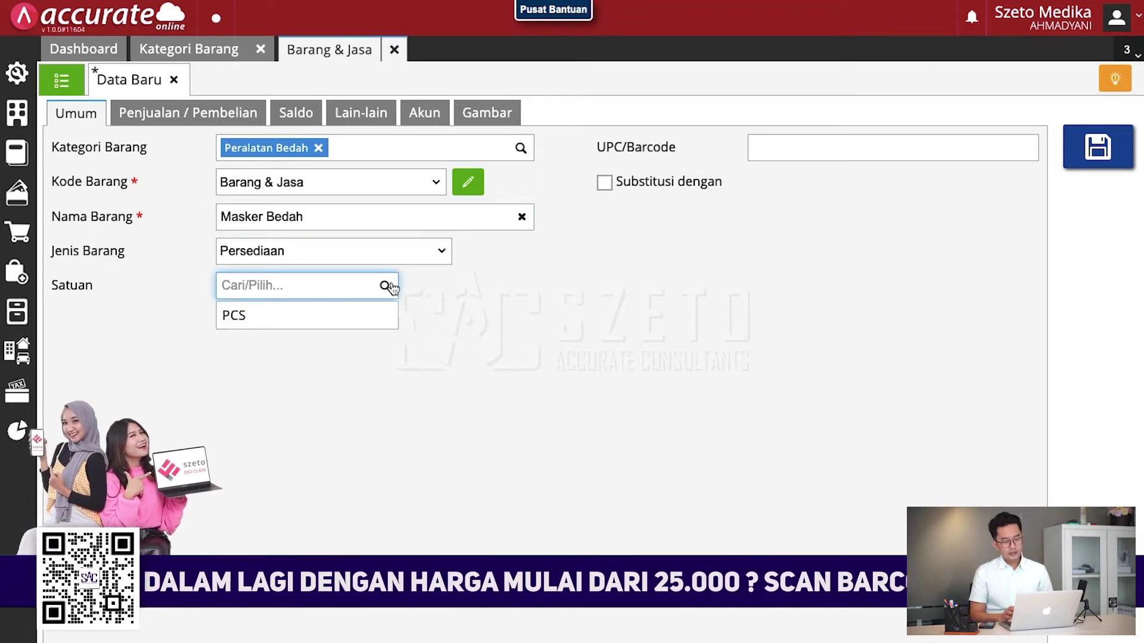
{"action": "left_click", "coordinate": [366, 313]}
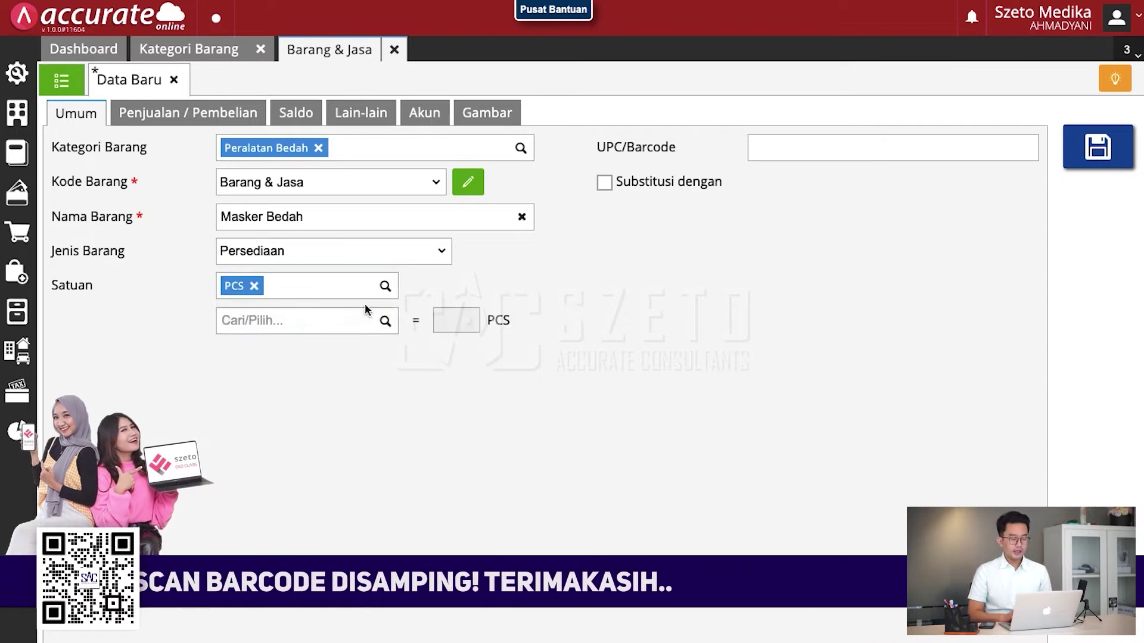
{"action": "left_click", "coordinate": [296, 317]}
{"action": "type", "text": "Dus"}
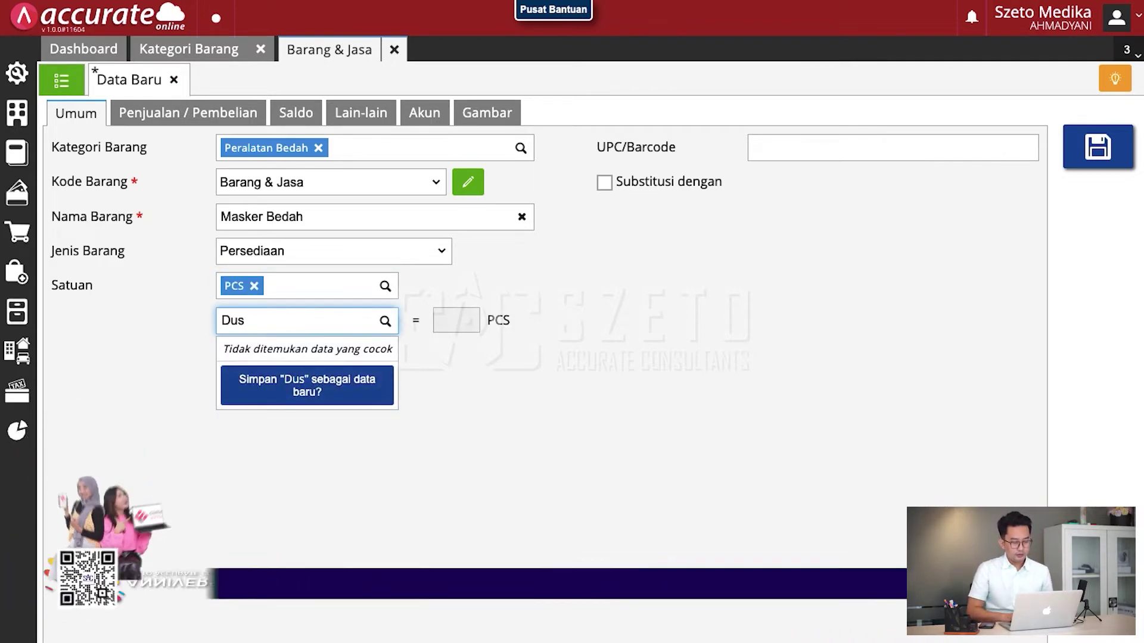
{"action": "left_click", "coordinate": [315, 389]}
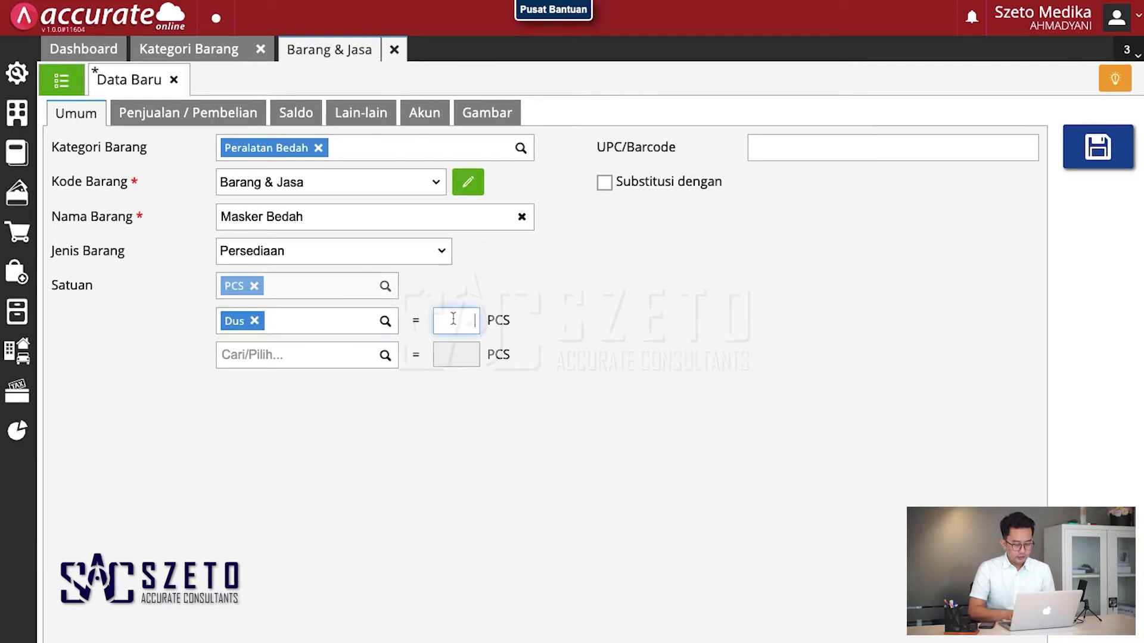
Step: Add a new unit Karton equal to 500 PCS and save the Masker Bedah item
{"action": "left_click", "coordinate": [291, 352]}
{"action": "type", "text": "Karton"}
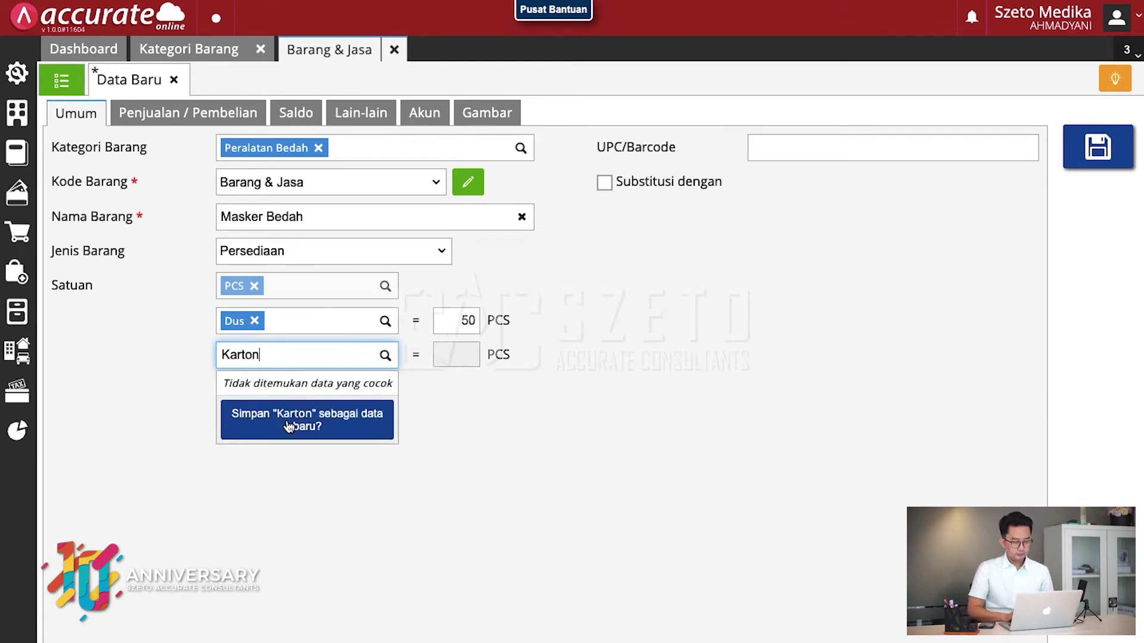
{"action": "left_click", "coordinate": [286, 419]}
{"action": "left_click", "coordinate": [461, 358]}
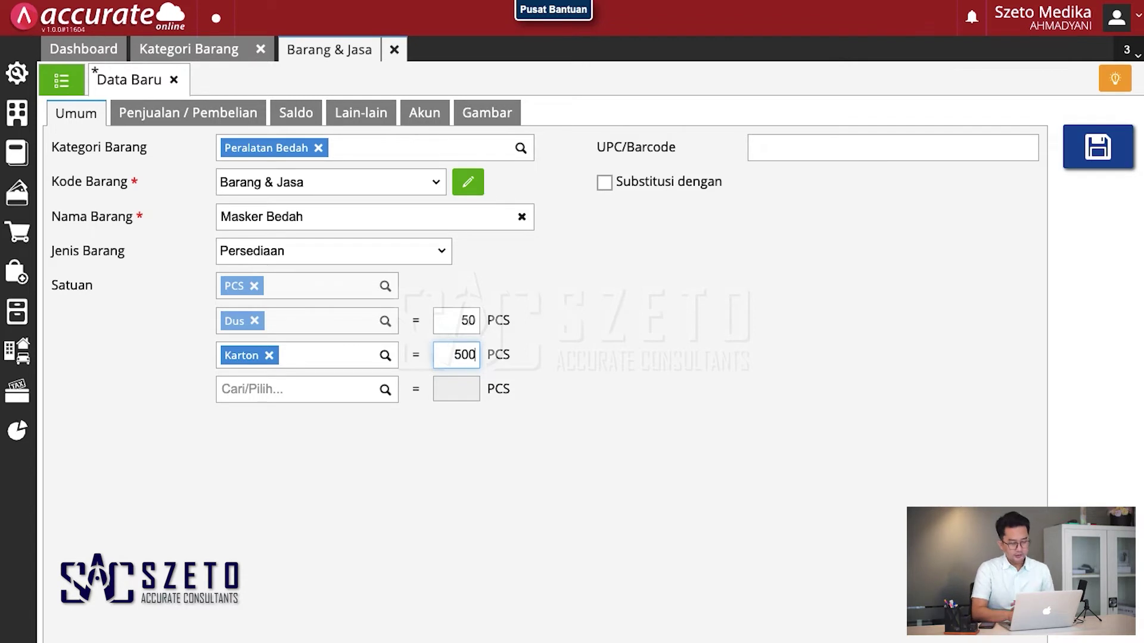
{"action": "left_click", "coordinate": [752, 321]}
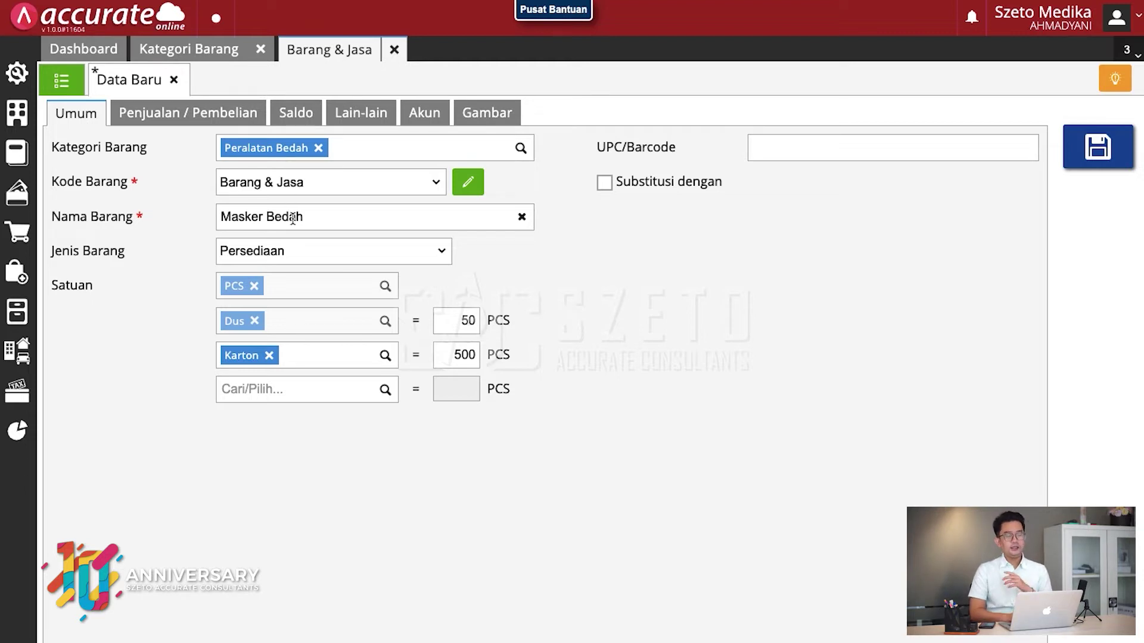
{"action": "left_click", "coordinate": [1074, 163]}
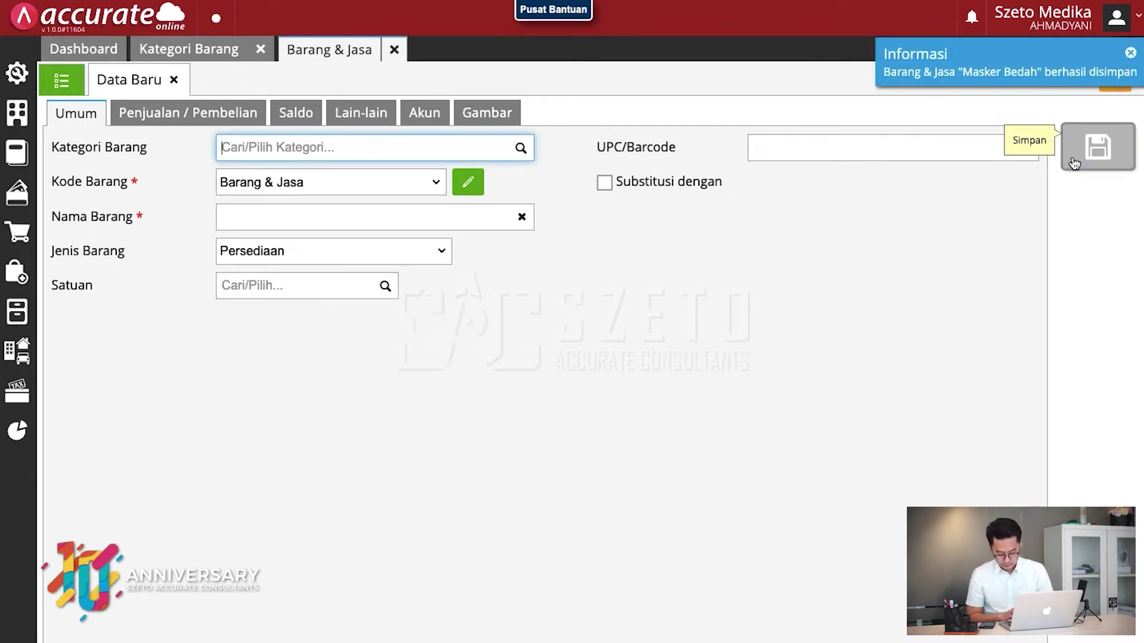
Step: Create and save an item named APD in the Peralatan Bedah category with a new base unit named Unit
{"action": "left_click", "coordinate": [519, 150]}
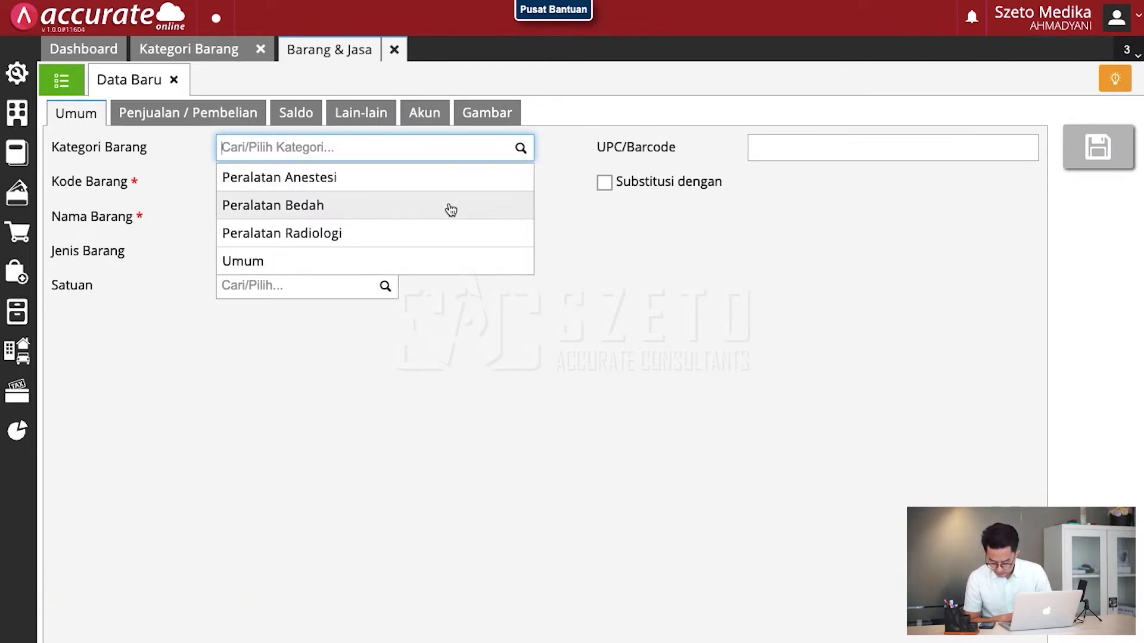
{"action": "left_click", "coordinate": [451, 208]}
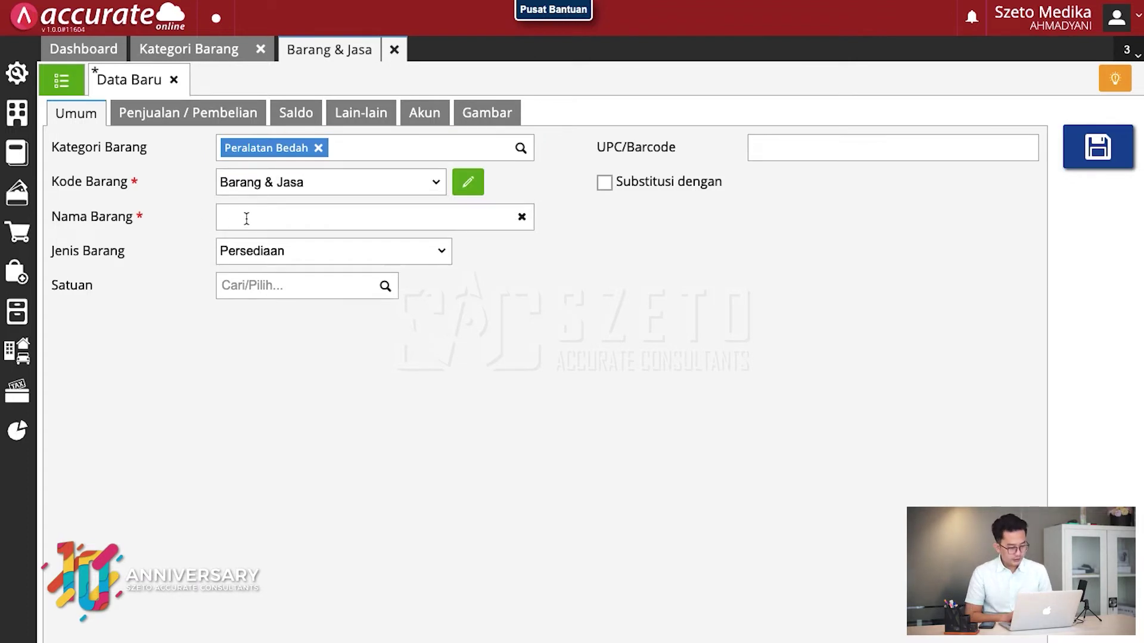
{"action": "left_click", "coordinate": [246, 219]}
{"action": "type", "text": "APD"}
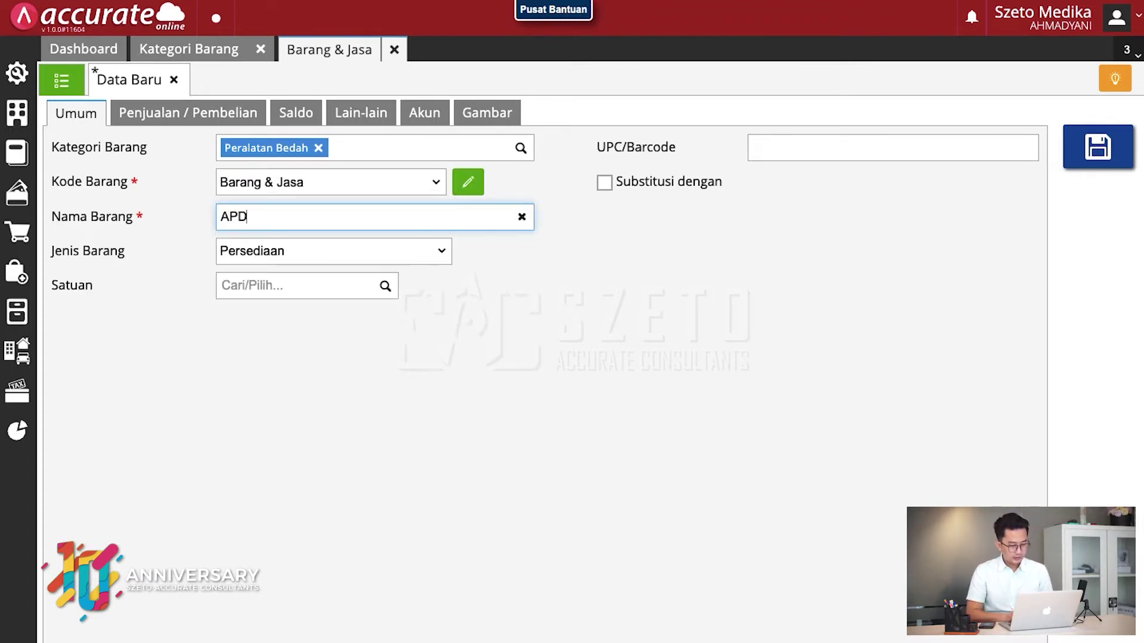
{"action": "left_click", "coordinate": [352, 291]}
{"action": "type", "text": "Unit"}
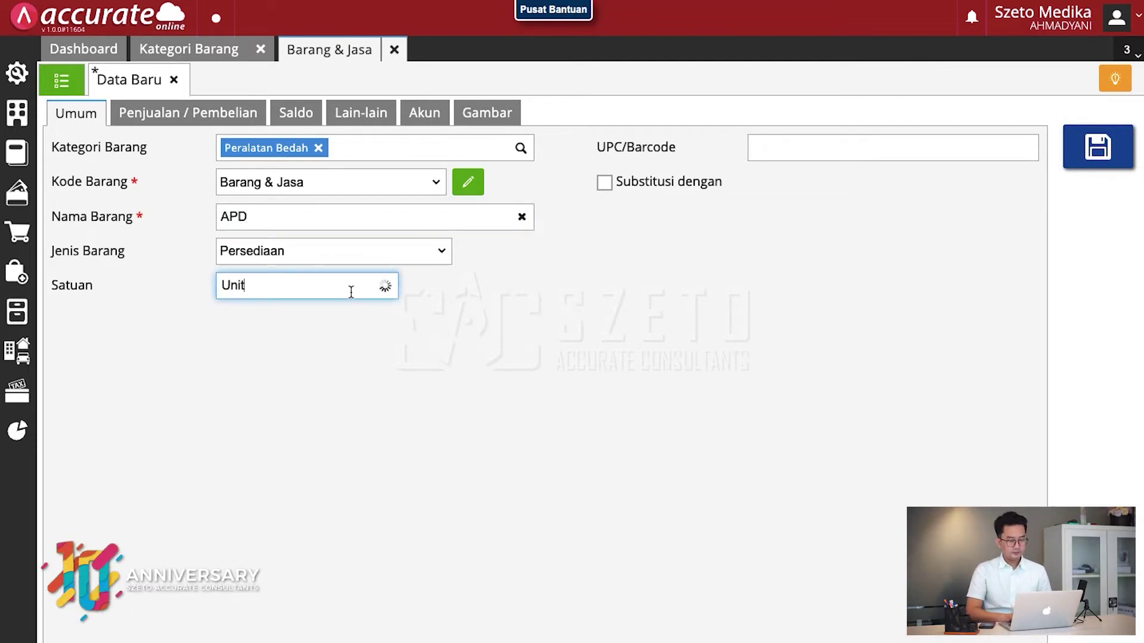
{"action": "left_click", "coordinate": [361, 359]}
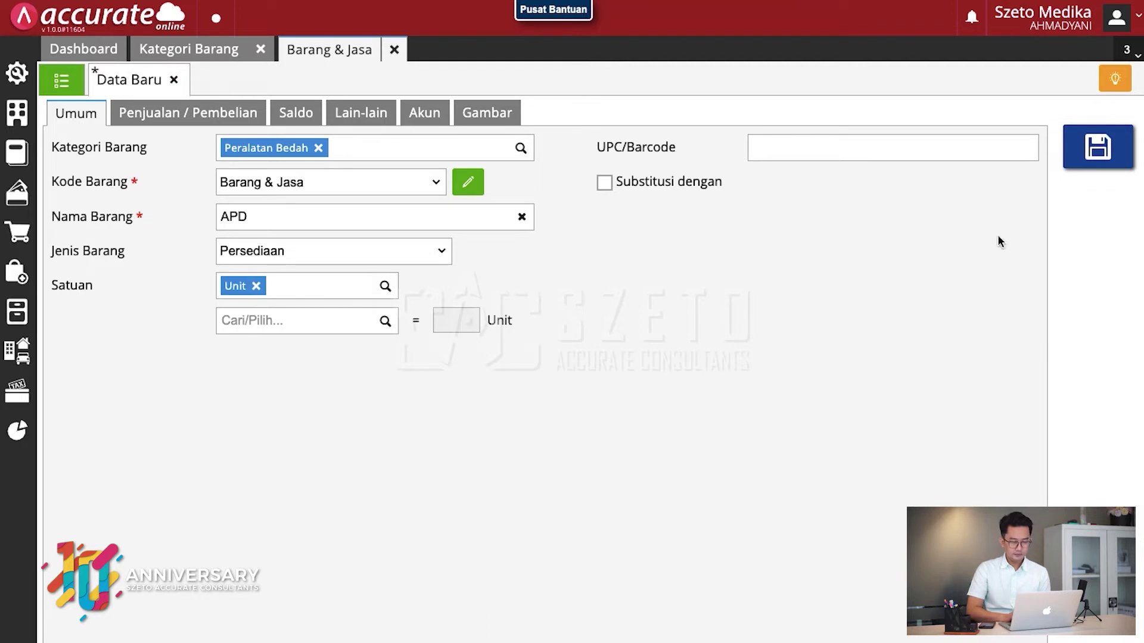
{"action": "left_click", "coordinate": [1091, 169]}
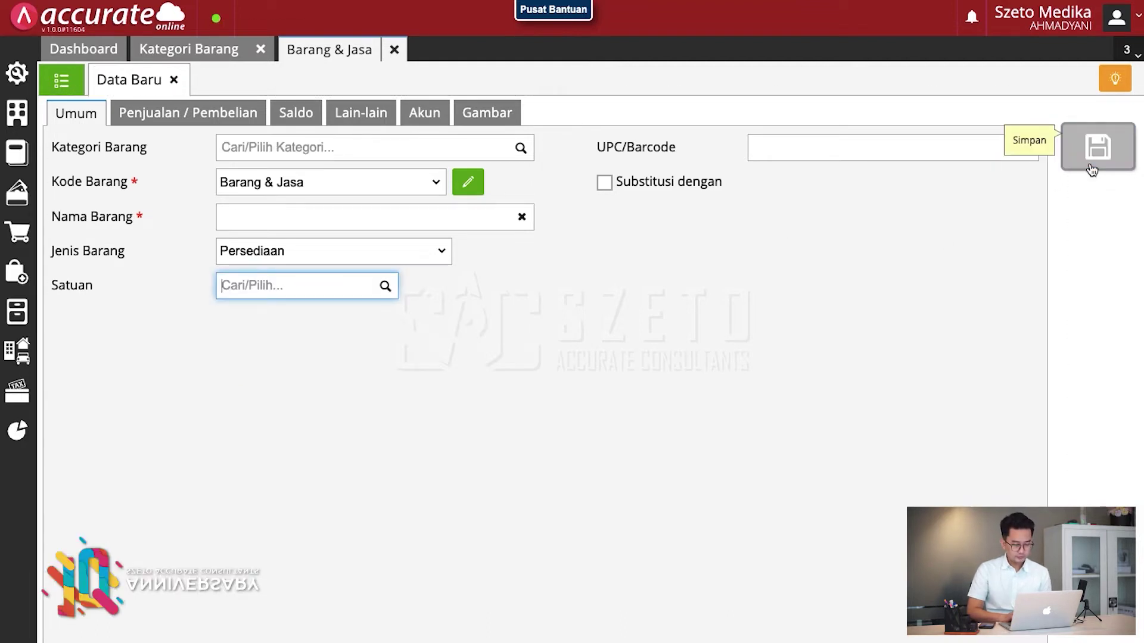
Step: Try the Nomor Unik and Nomor Produksi serial number types and the expiry date option on a blank item, and discard the draft
{"action": "left_click", "coordinate": [521, 150]}
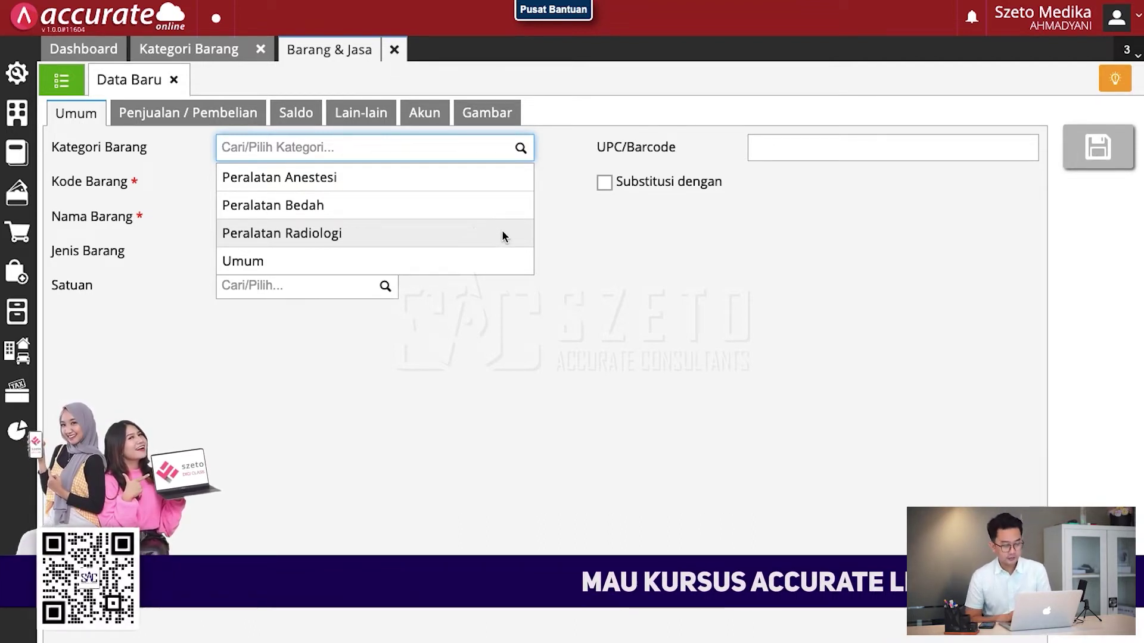
{"action": "left_click", "coordinate": [697, 241]}
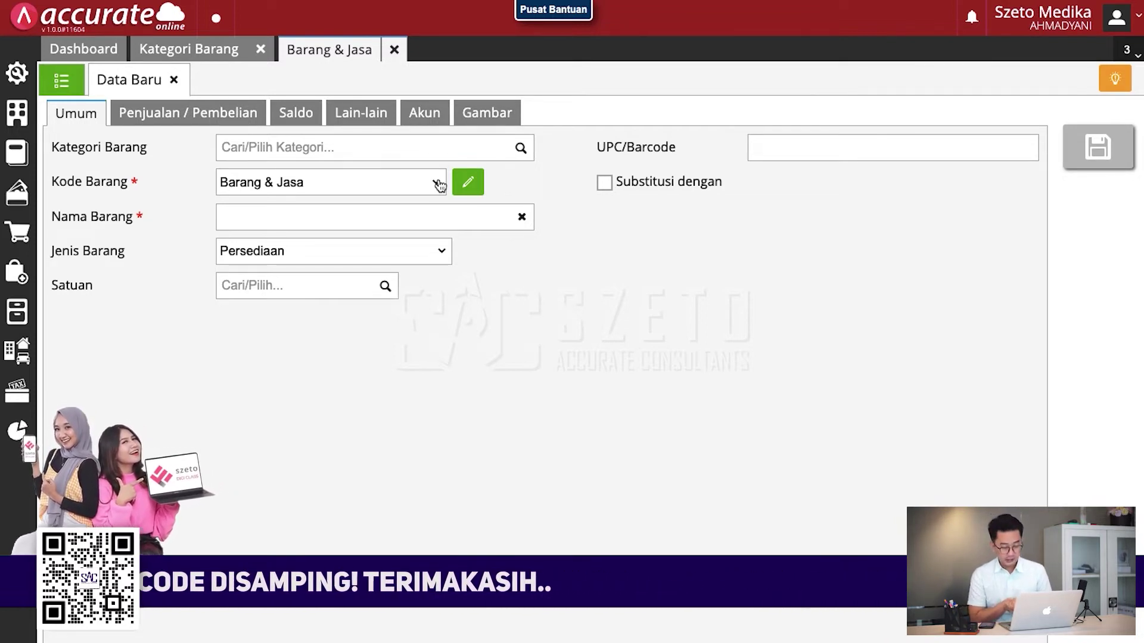
{"action": "left_click", "coordinate": [373, 115]}
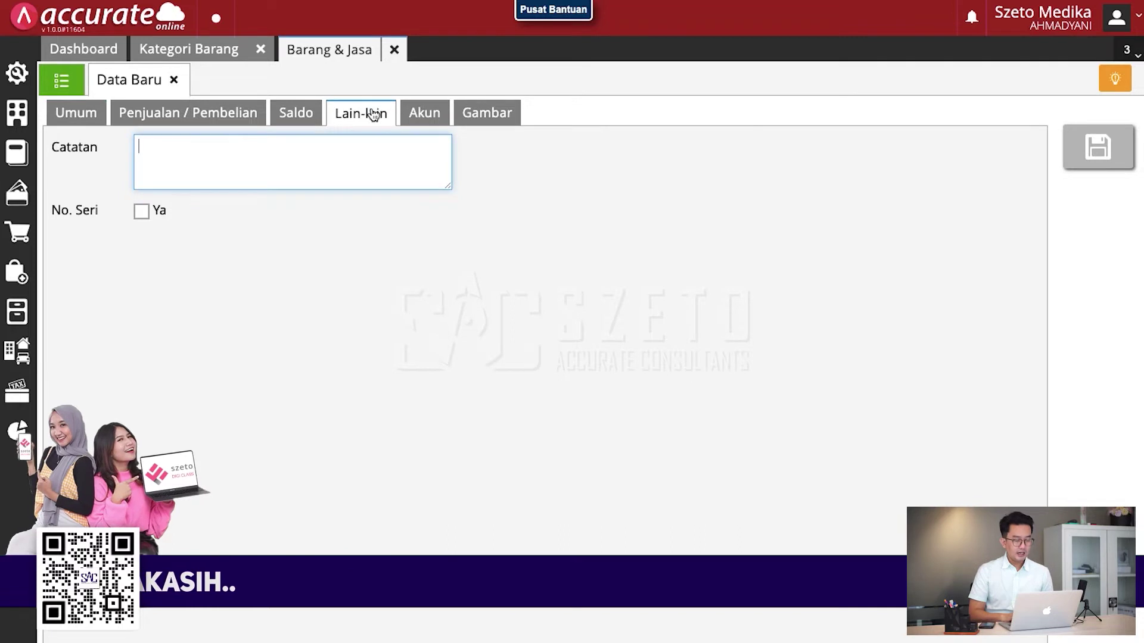
{"action": "left_click", "coordinate": [142, 212]}
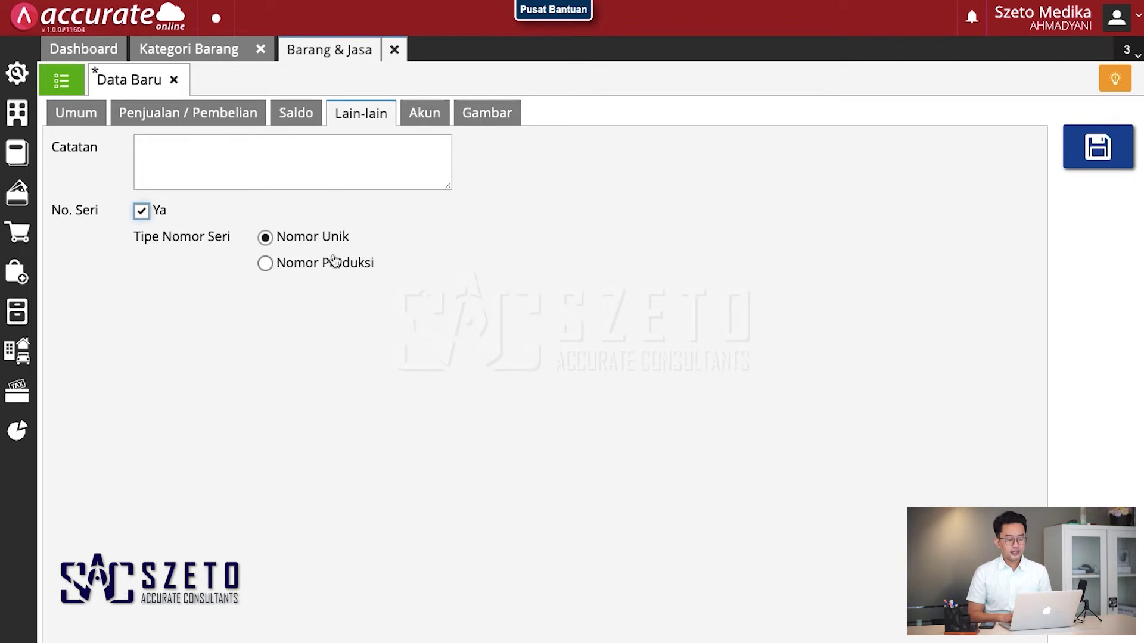
{"action": "left_click", "coordinate": [269, 267]}
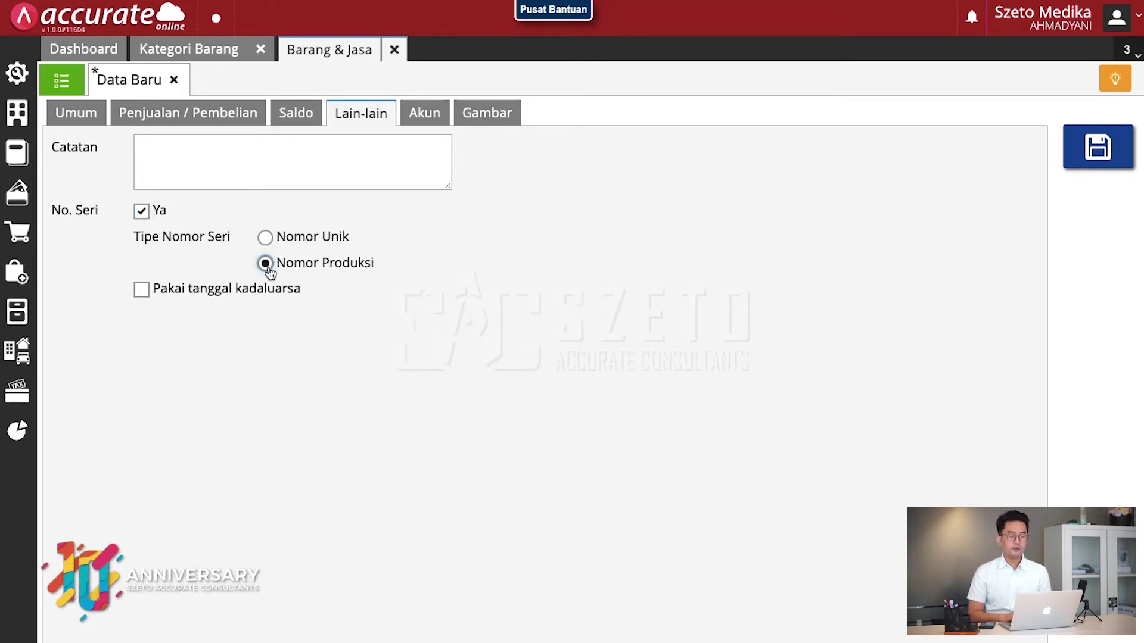
{"action": "left_click", "coordinate": [142, 291]}
{"action": "left_click", "coordinate": [266, 238]}
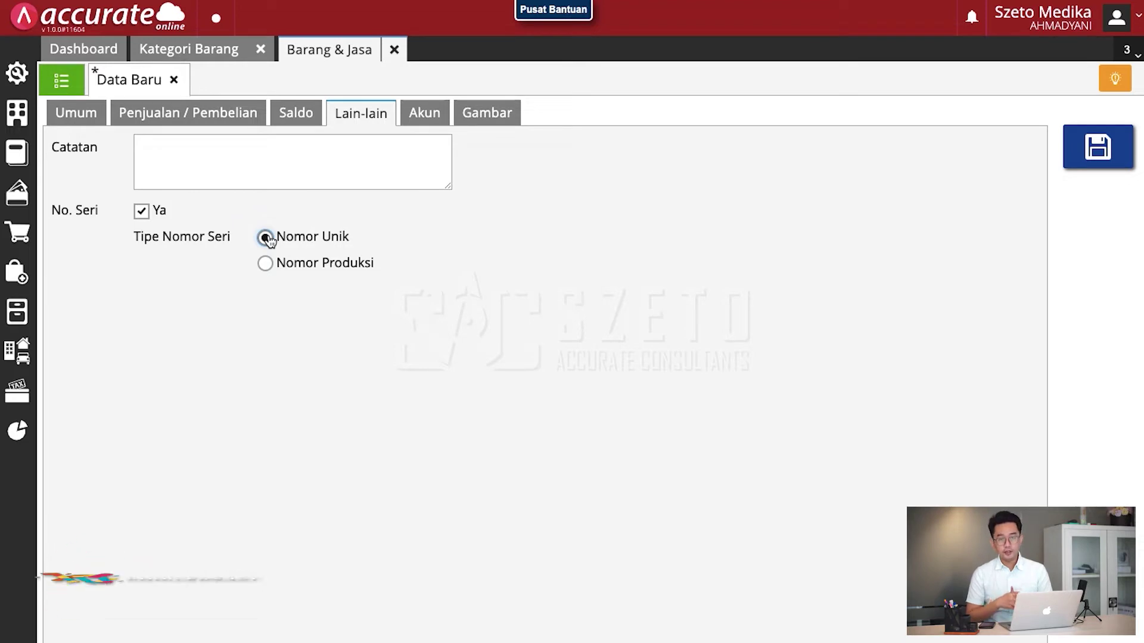
{"action": "left_click", "coordinate": [265, 264]}
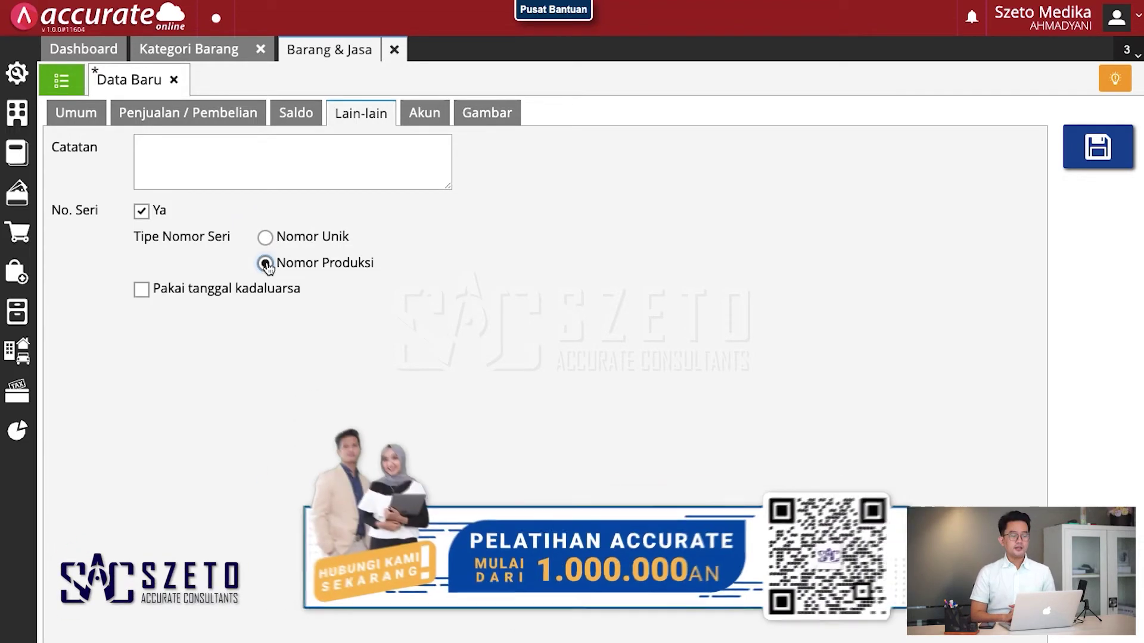
{"action": "left_click", "coordinate": [142, 290]}
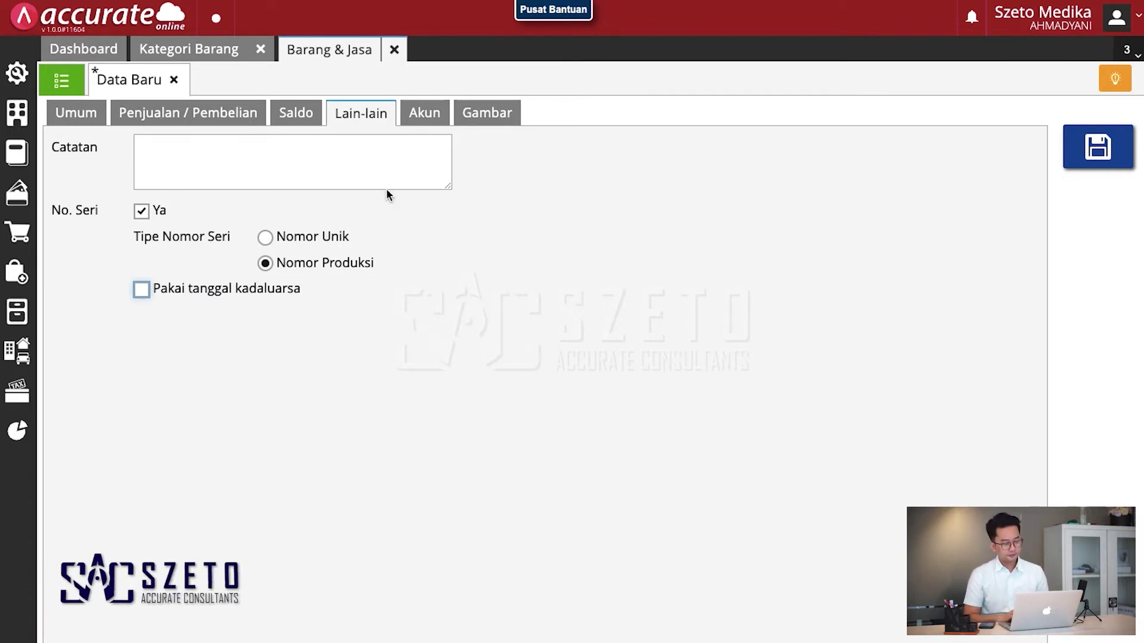
{"action": "left_click", "coordinate": [174, 79]}
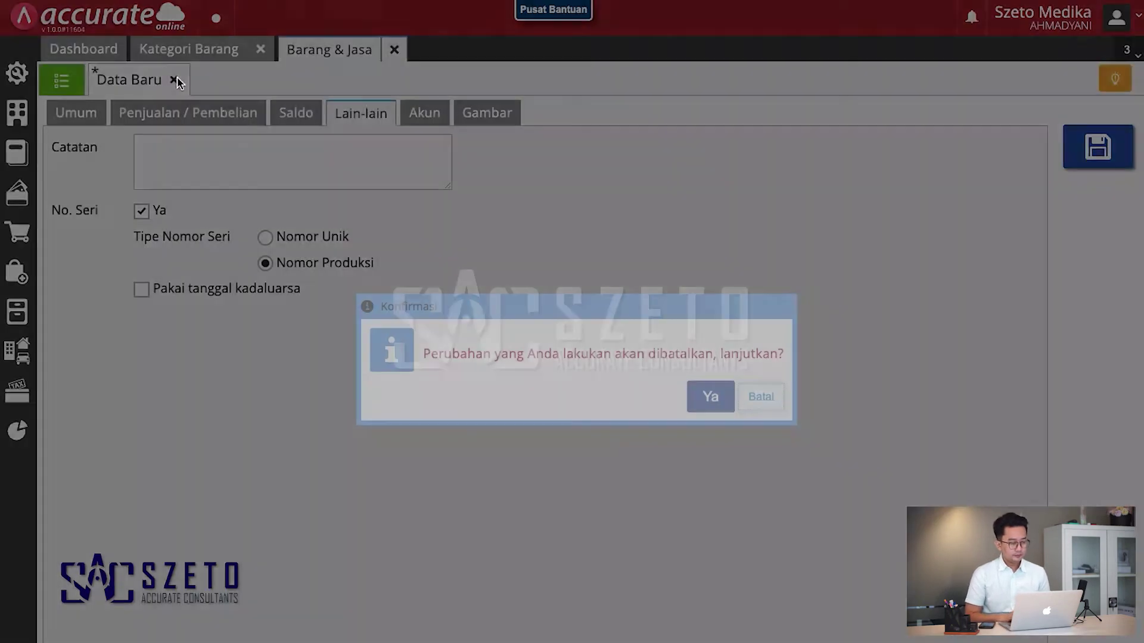
{"action": "left_click", "coordinate": [710, 397]}
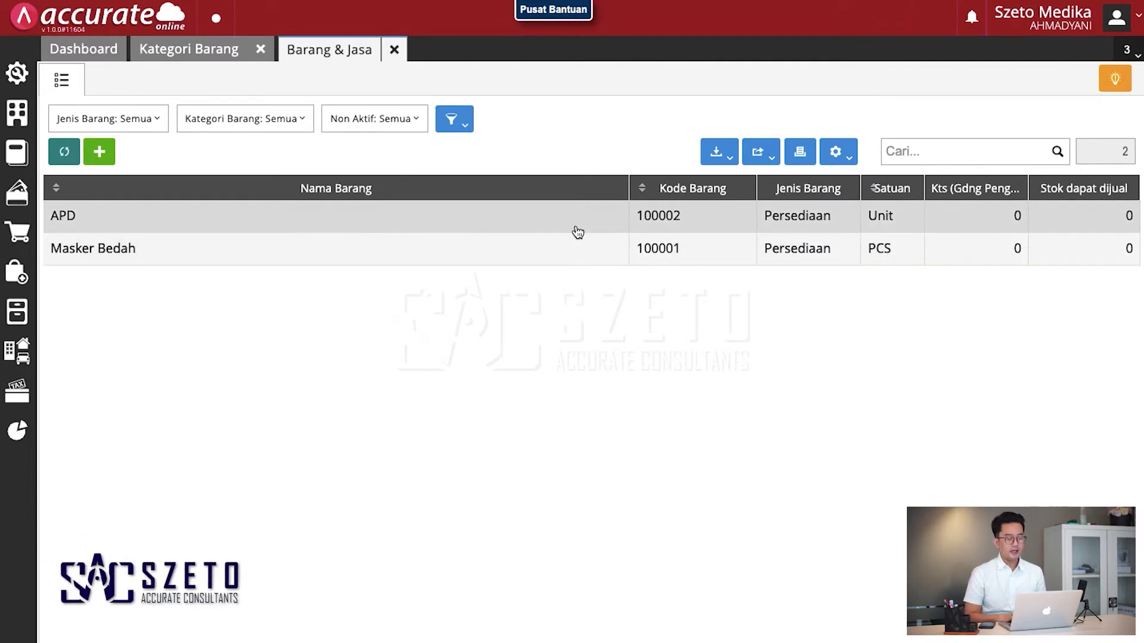
Step: Enable serial numbers of type Nomor Produksi on the Masker Bedah item and save it
{"action": "left_click", "coordinate": [575, 252]}
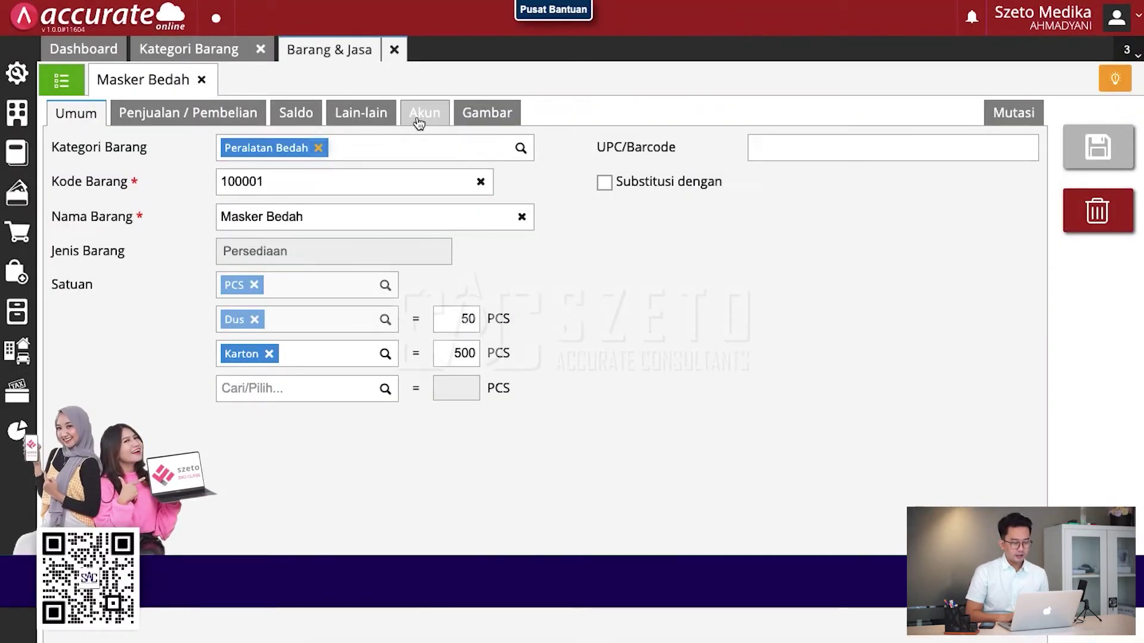
{"action": "left_click", "coordinate": [351, 118]}
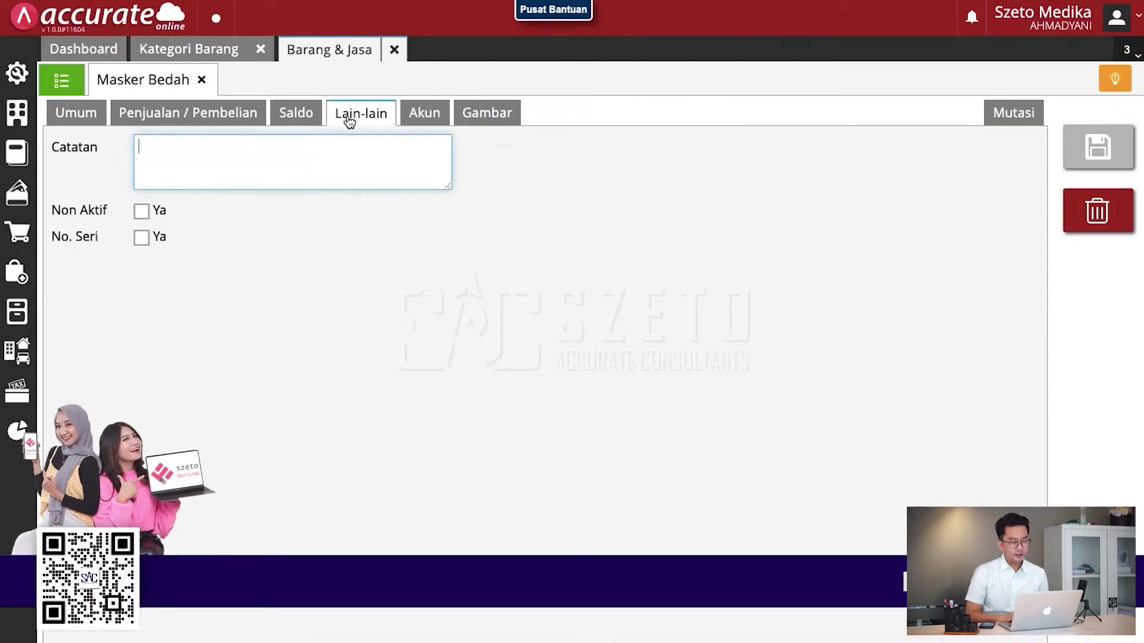
{"action": "left_click", "coordinate": [143, 241]}
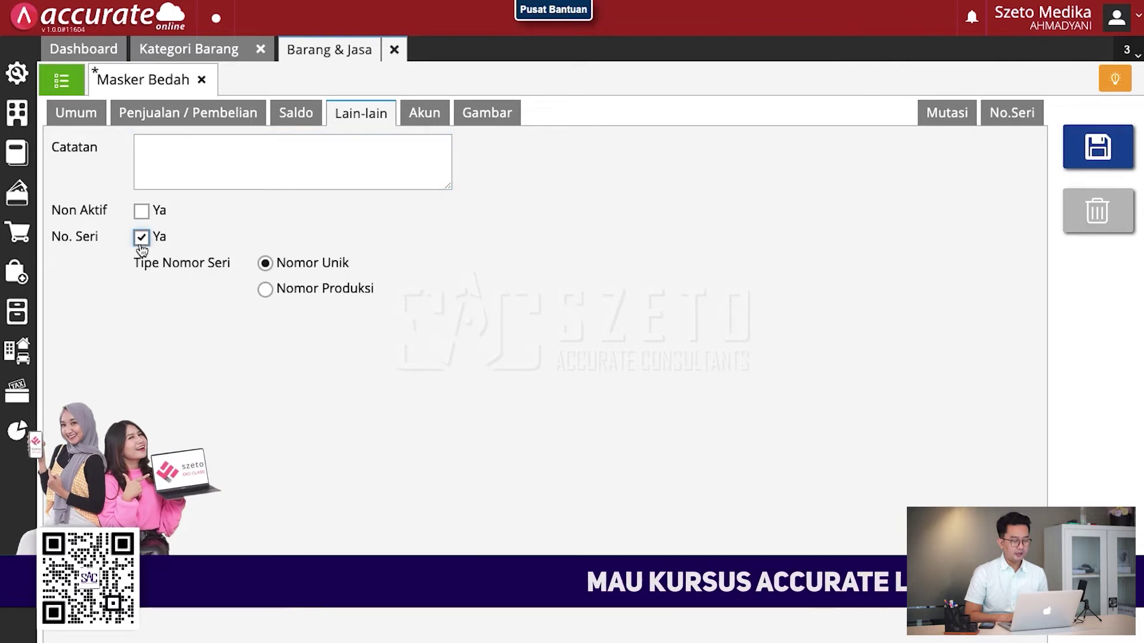
{"action": "left_click", "coordinate": [266, 291]}
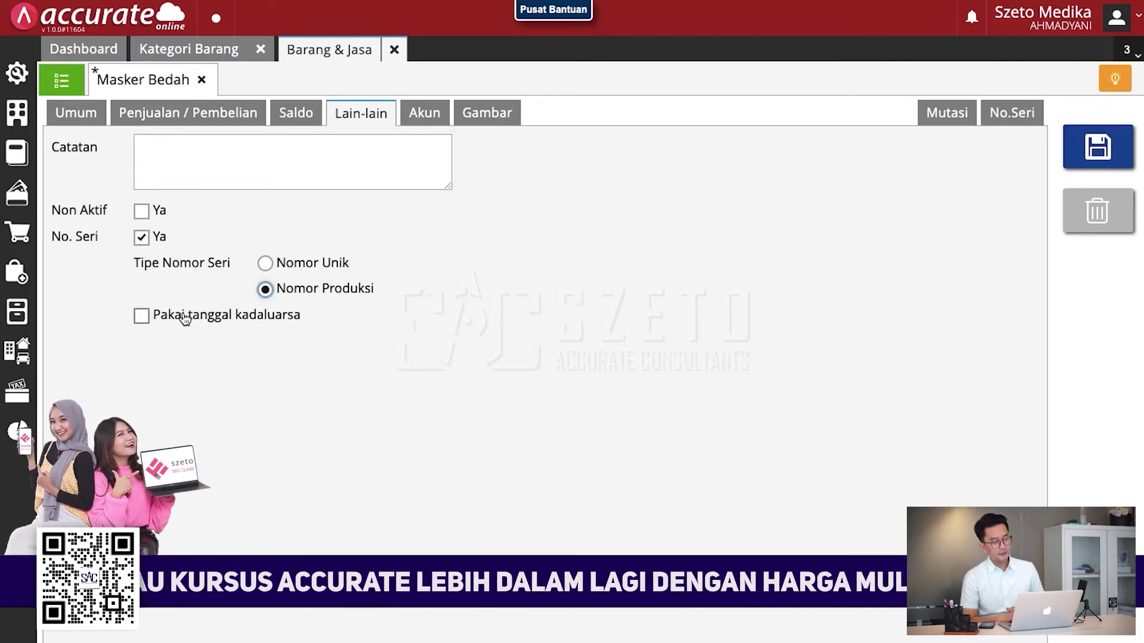
{"action": "left_click", "coordinate": [1095, 147]}
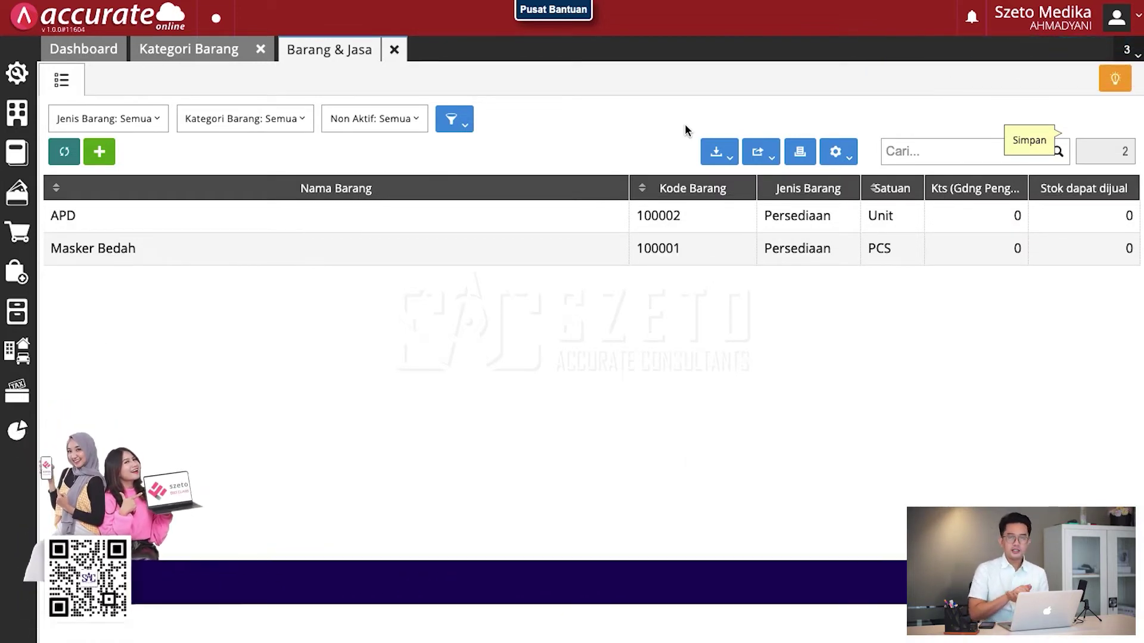
Step: Start a new purchase invoice numbered SA-001 with PT Selaras Abadi saved as a new supplier
{"action": "left_click", "coordinate": [14, 284]}
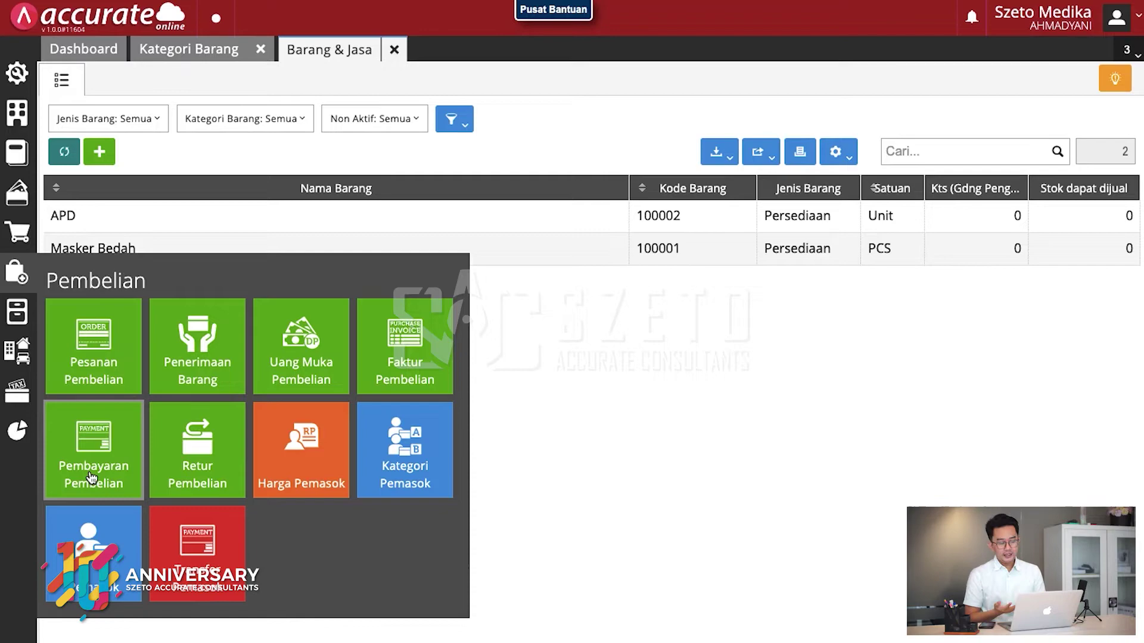
{"action": "left_click", "coordinate": [369, 370]}
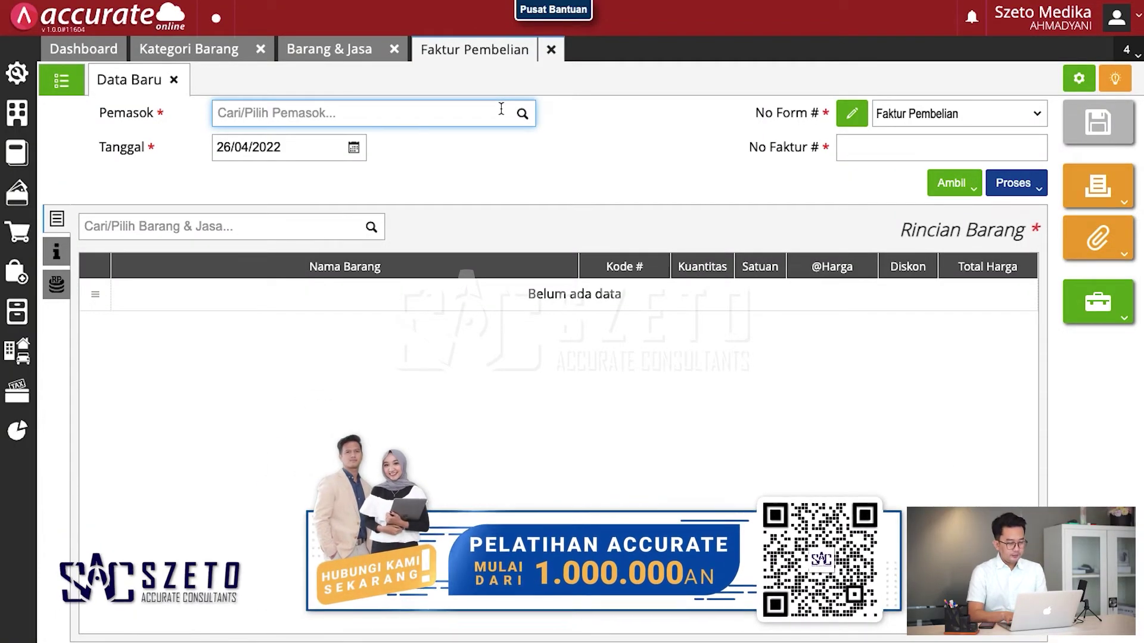
{"action": "type", "text": "PT Selaras Abadi"}
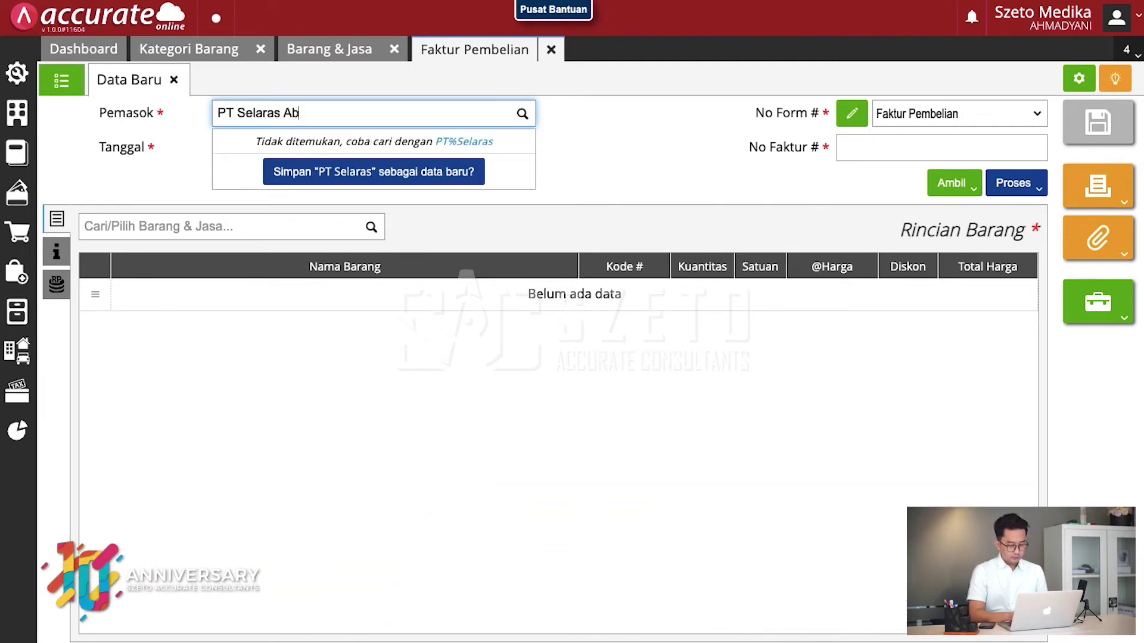
{"action": "left_click", "coordinate": [434, 172]}
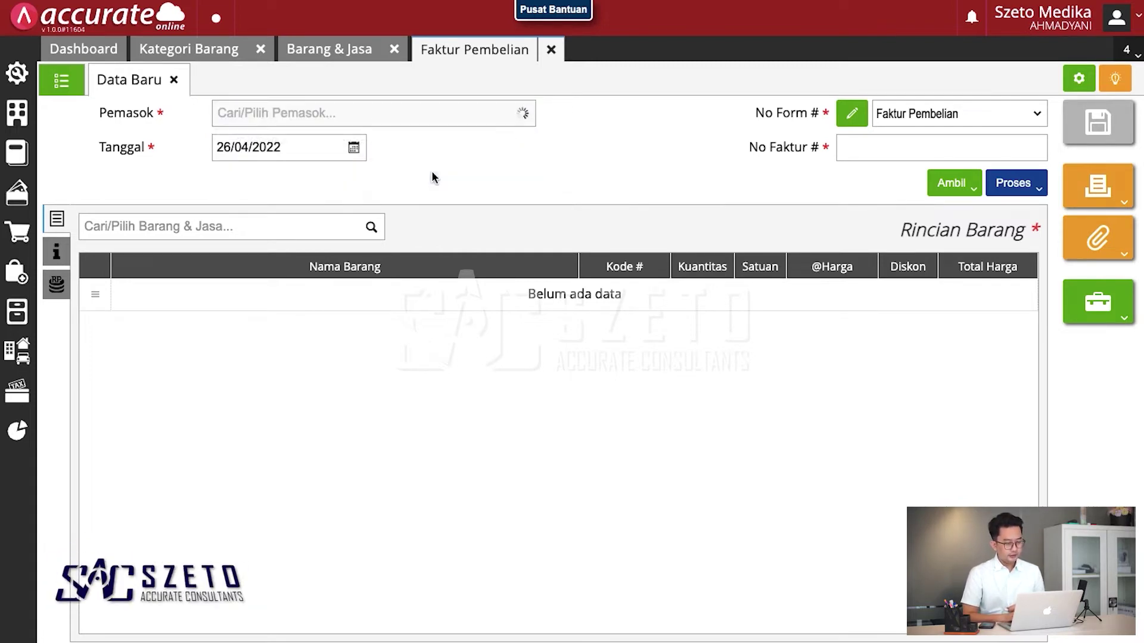
{"action": "left_click", "coordinate": [912, 153]}
{"action": "type", "text": "A"}
{"action": "key", "text": "BackSpace"}
{"action": "type", "text": "SA-001"}
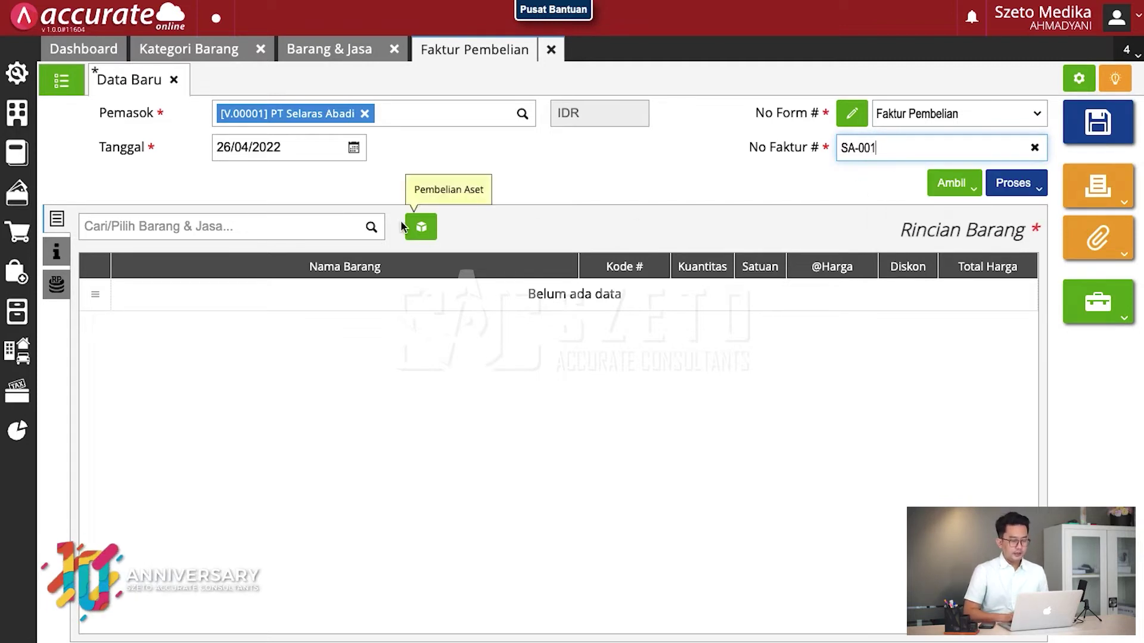
Step: Add APD to the purchase invoice with a quantity of 100 Unit at a price of Rp 200.000 each
{"action": "left_click", "coordinate": [372, 228]}
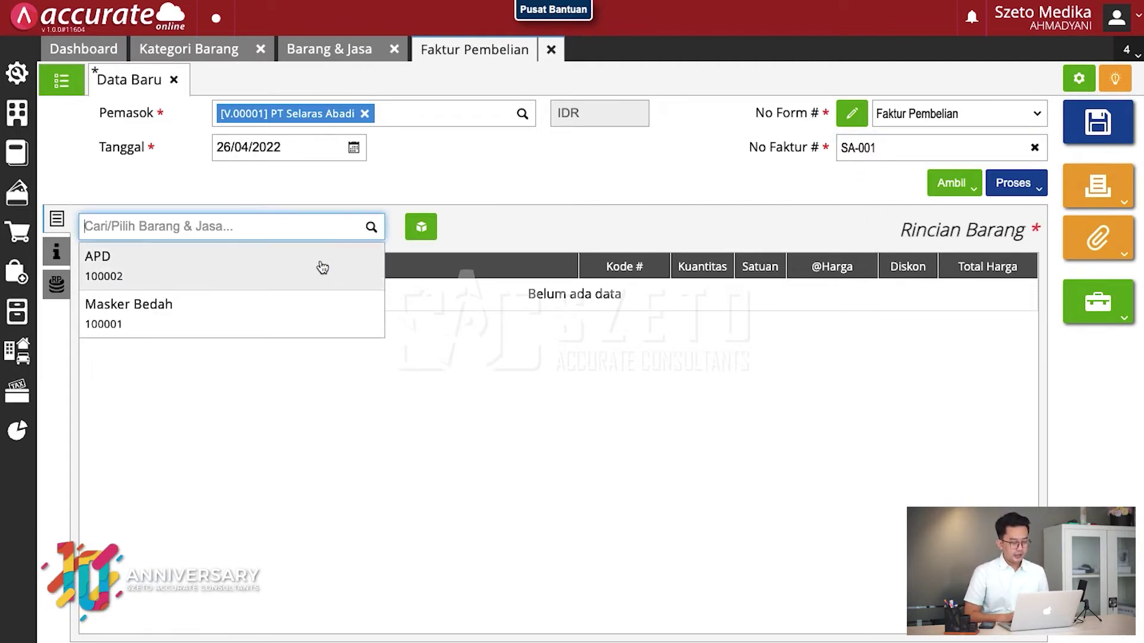
{"action": "left_click", "coordinate": [322, 267]}
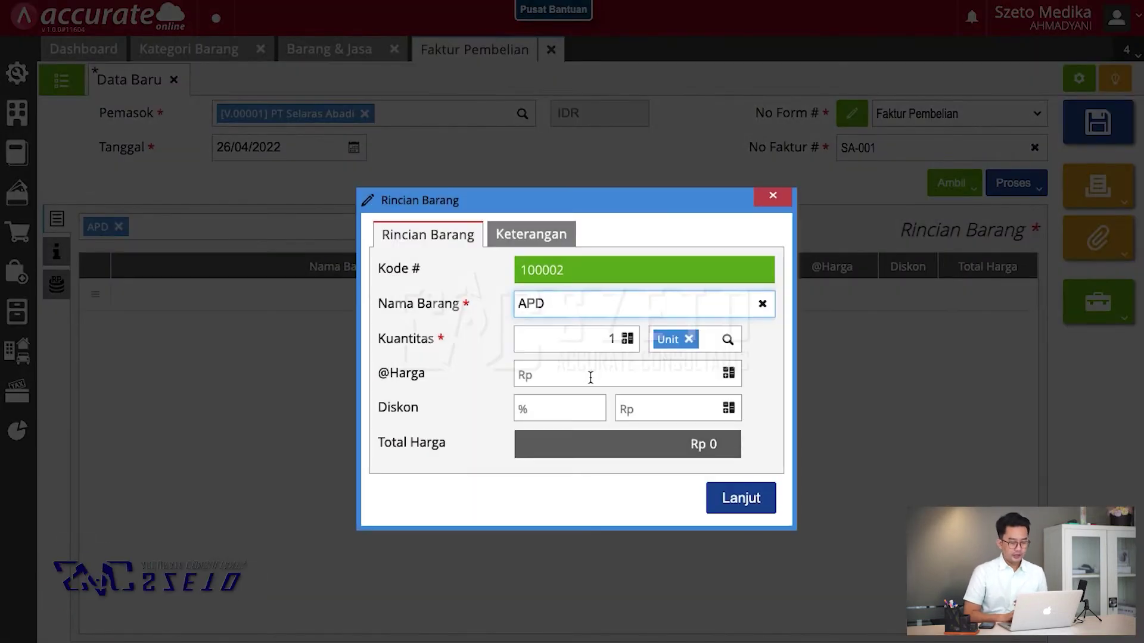
{"action": "left_click", "coordinate": [604, 341]}
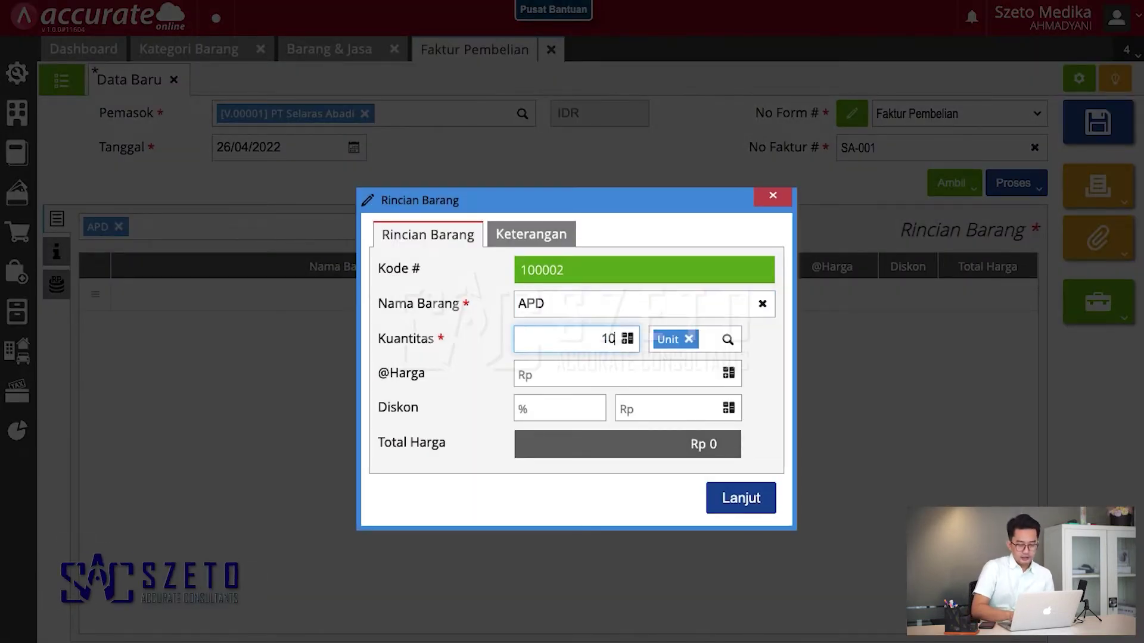
{"action": "left_click", "coordinate": [620, 378]}
{"action": "type", "text": "20000"}
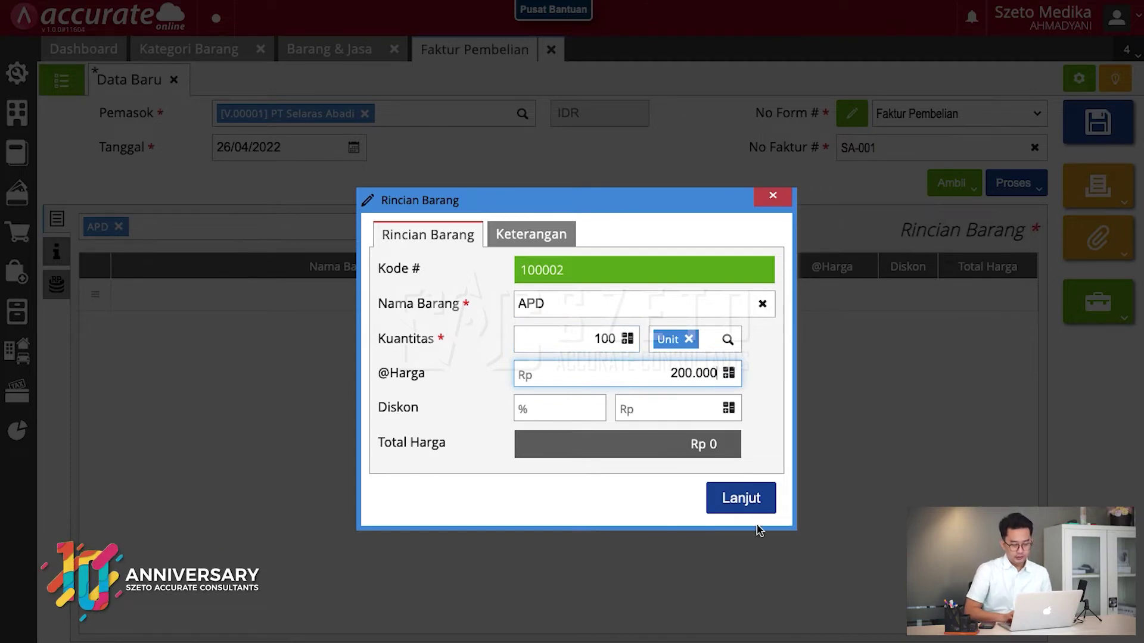
{"action": "left_click", "coordinate": [742, 508]}
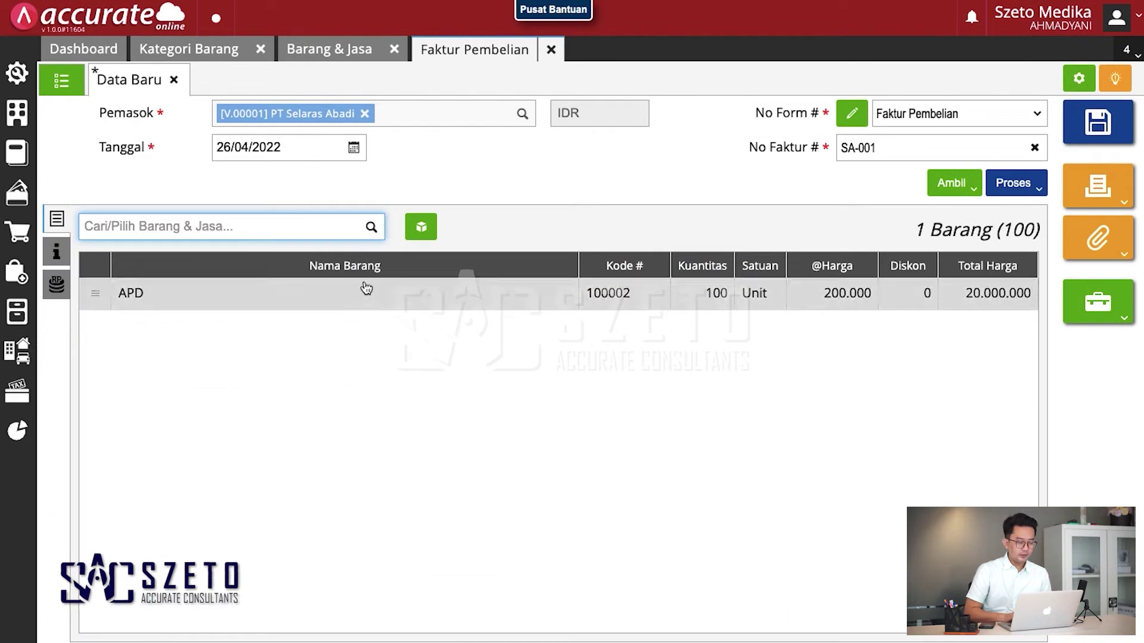
Step: Select Masker Bedah as the second invoice item, with a quantity of 10 Dus at Rp 50.000 each
{"action": "left_click", "coordinate": [371, 229]}
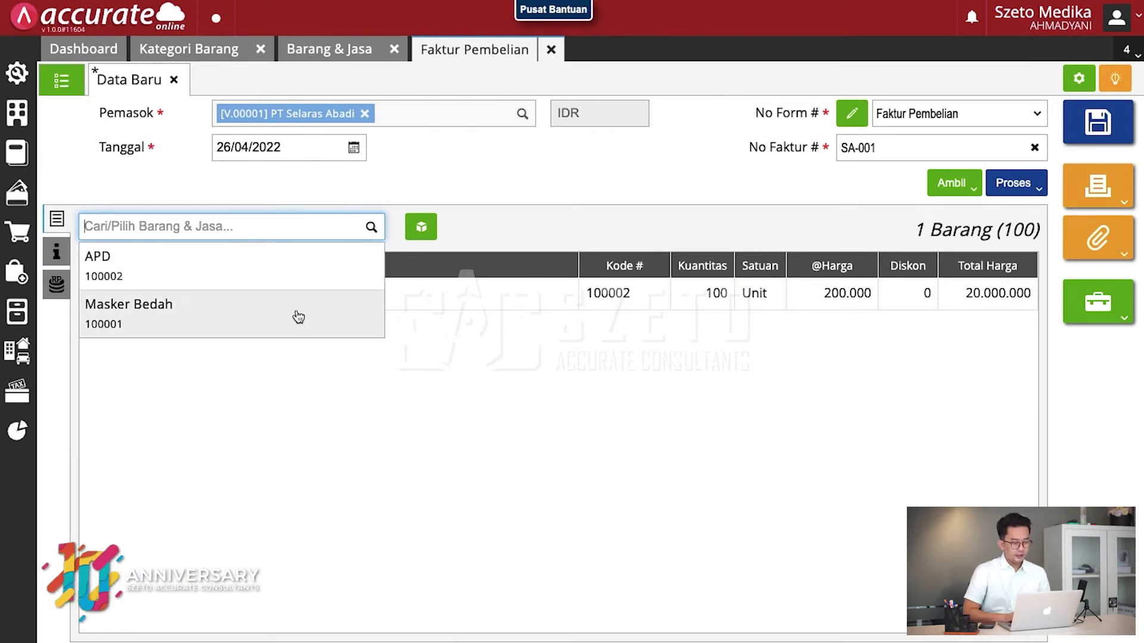
{"action": "left_click", "coordinate": [298, 316]}
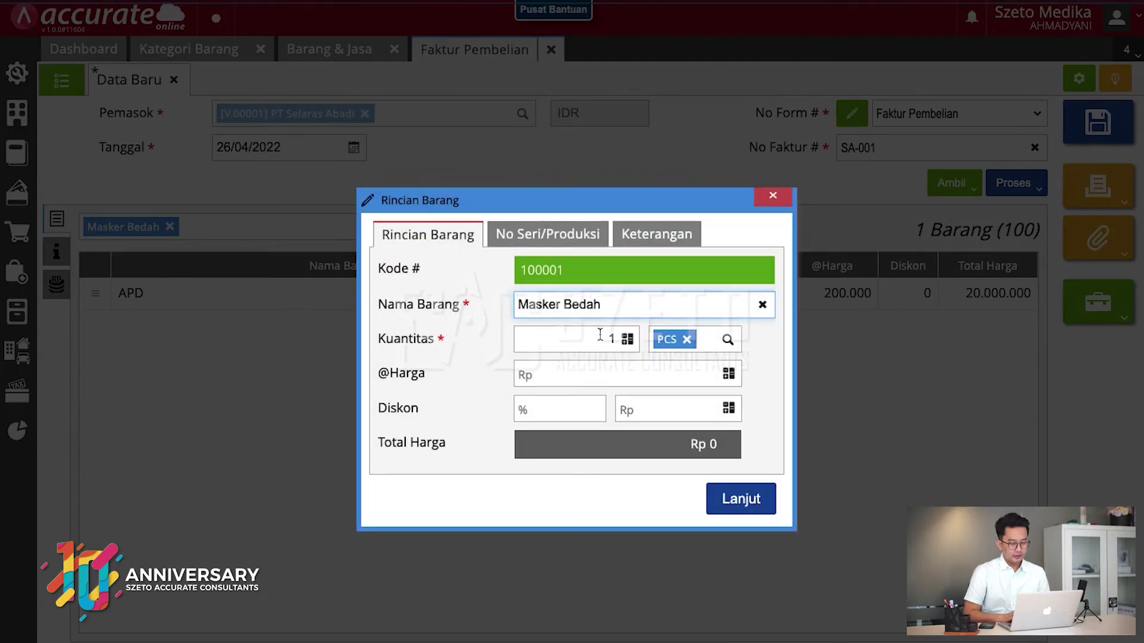
{"action": "left_click", "coordinate": [727, 340]}
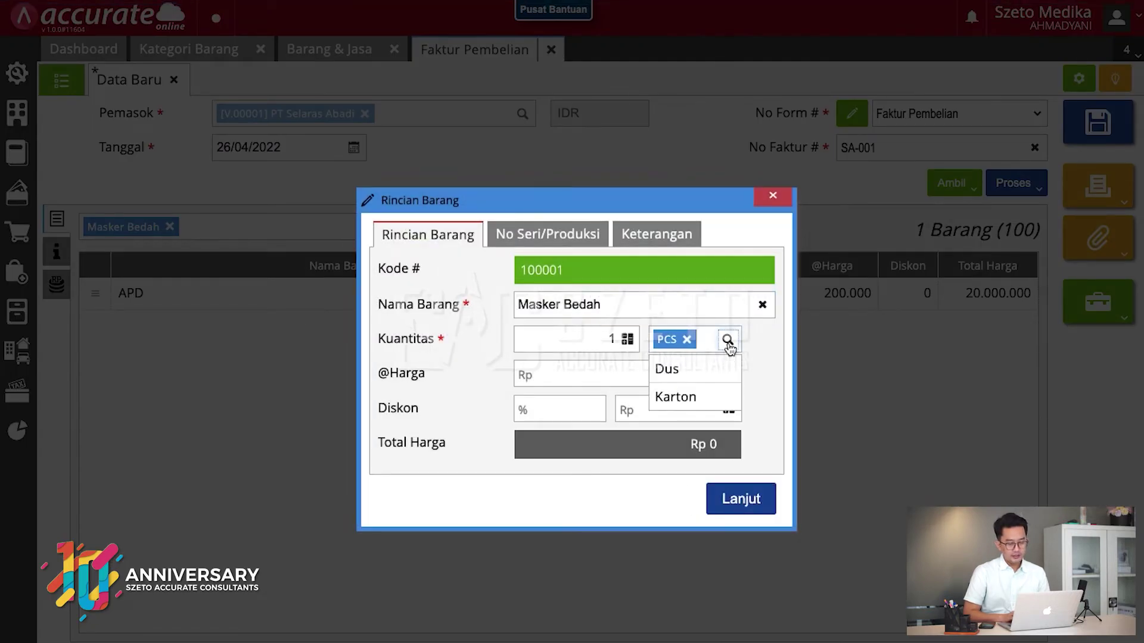
{"action": "left_click", "coordinate": [711, 372]}
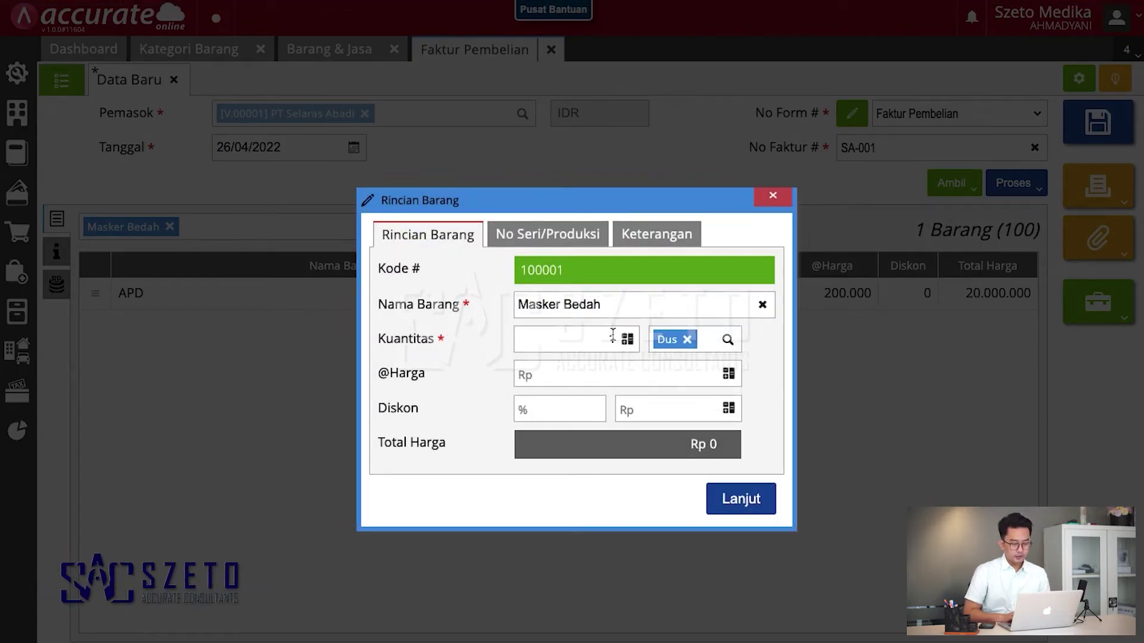
{"action": "left_click", "coordinate": [621, 374]}
{"action": "type", "text": "50.000"}
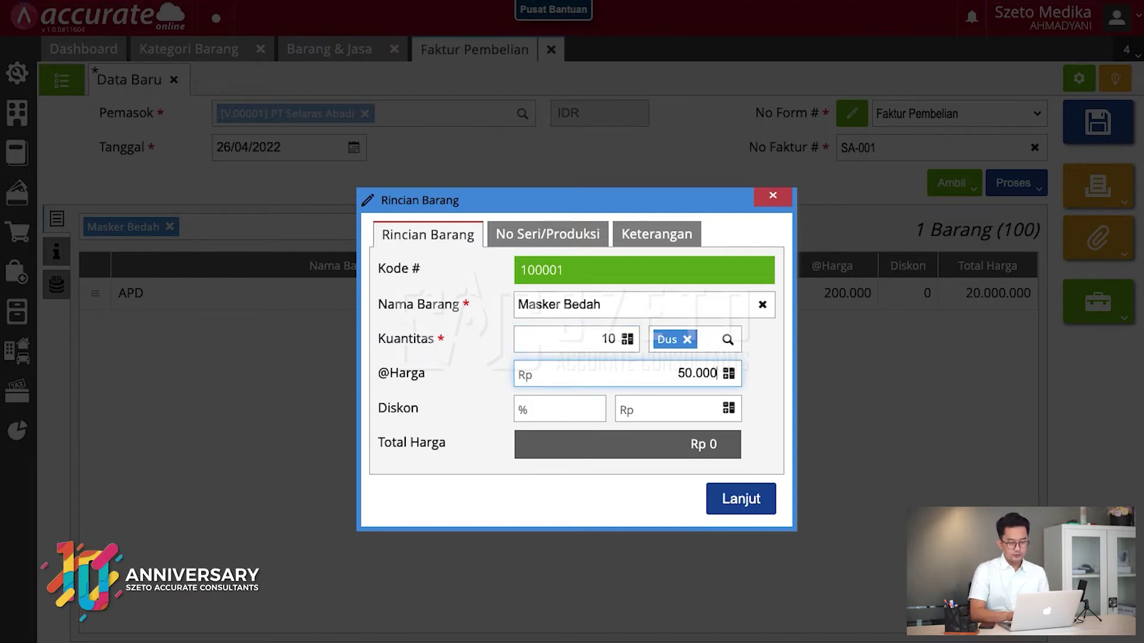
{"action": "left_click", "coordinate": [557, 239]}
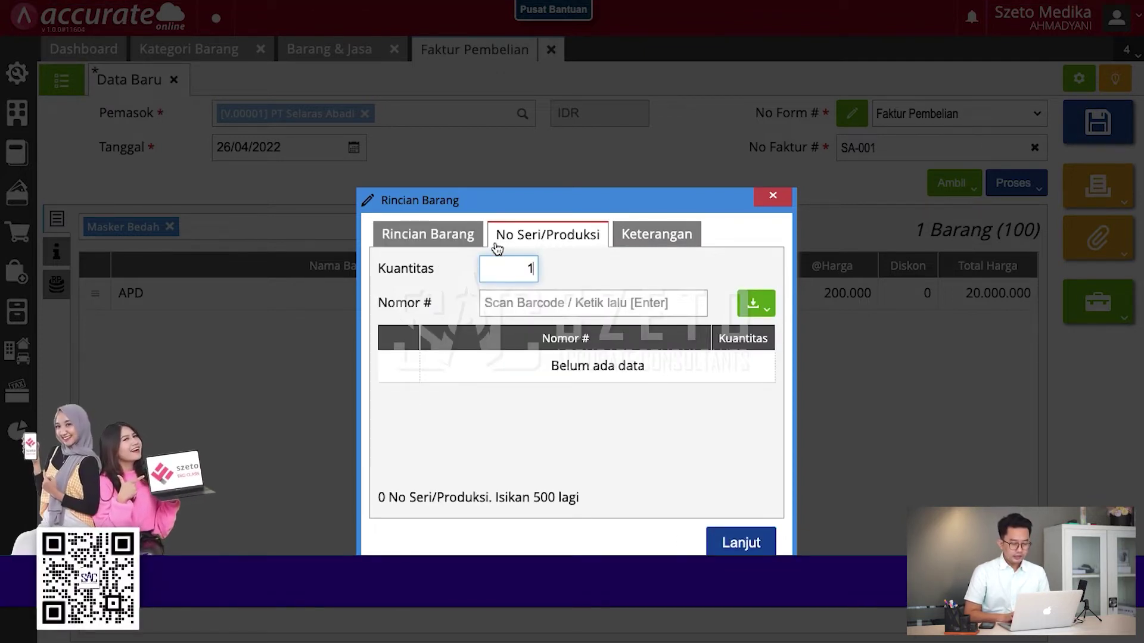
{"action": "left_click", "coordinate": [432, 238]}
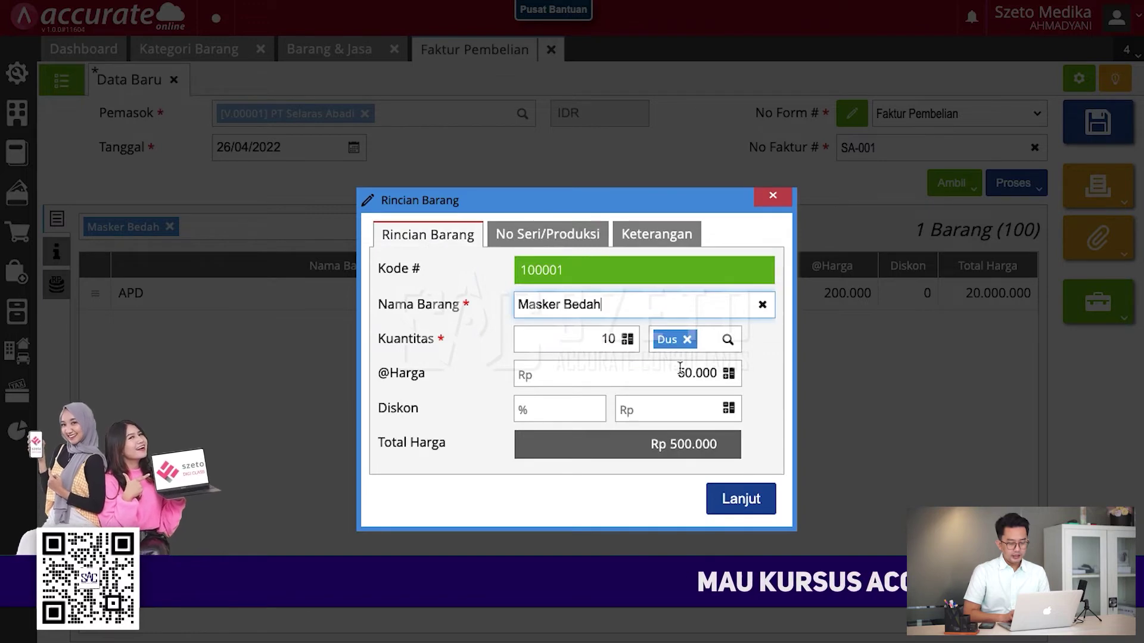
Step: Generate 500 sequential production numbers for Masker Bedah, starting at MSK-001 with a stock of 1 each
{"action": "left_click", "coordinate": [538, 239]}
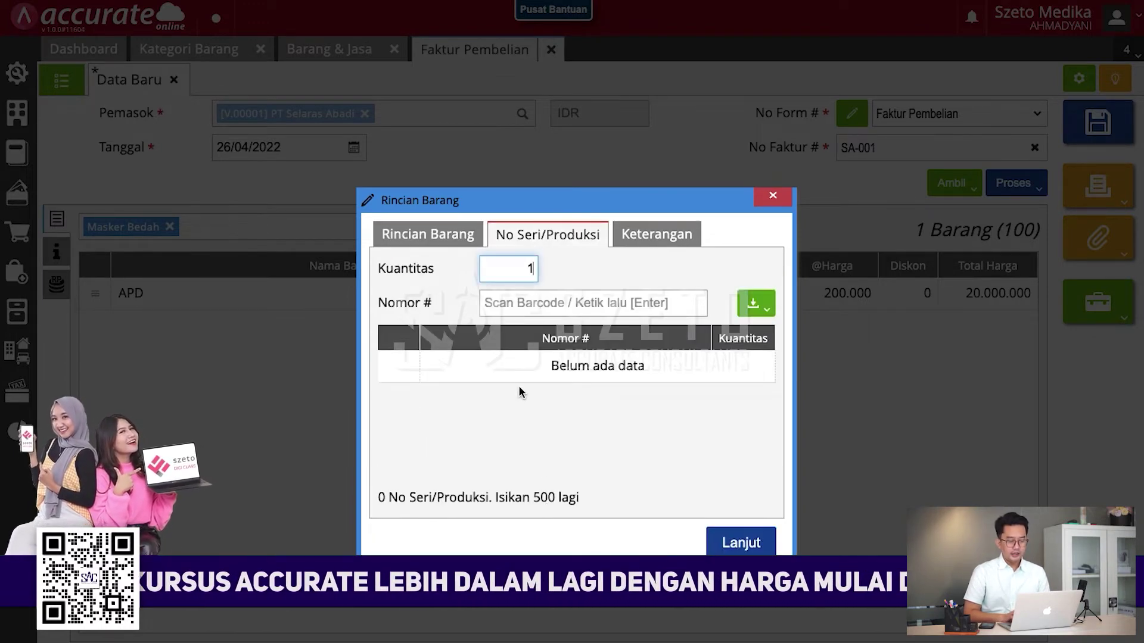
{"action": "double_click", "coordinate": [517, 266]}
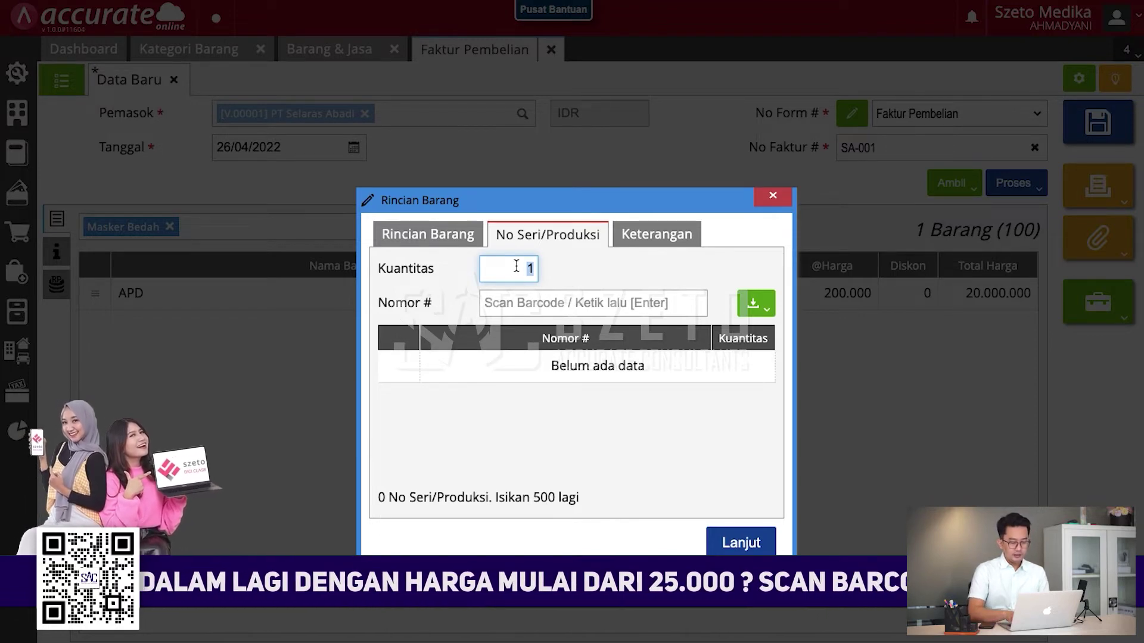
{"action": "type", "text": "500"}
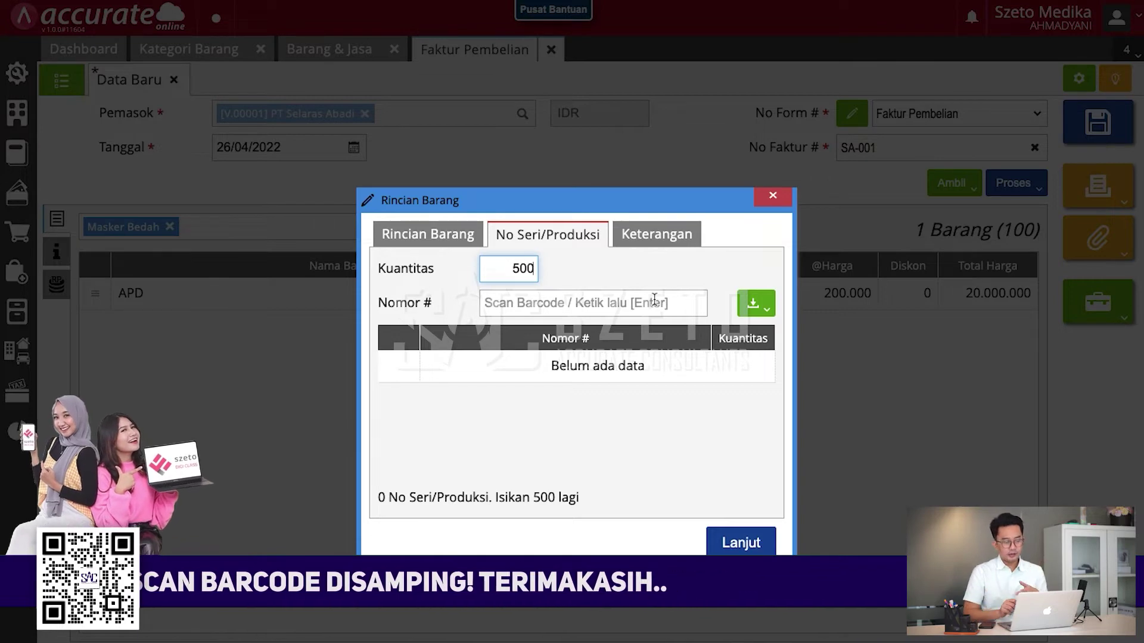
{"action": "left_click", "coordinate": [636, 309]}
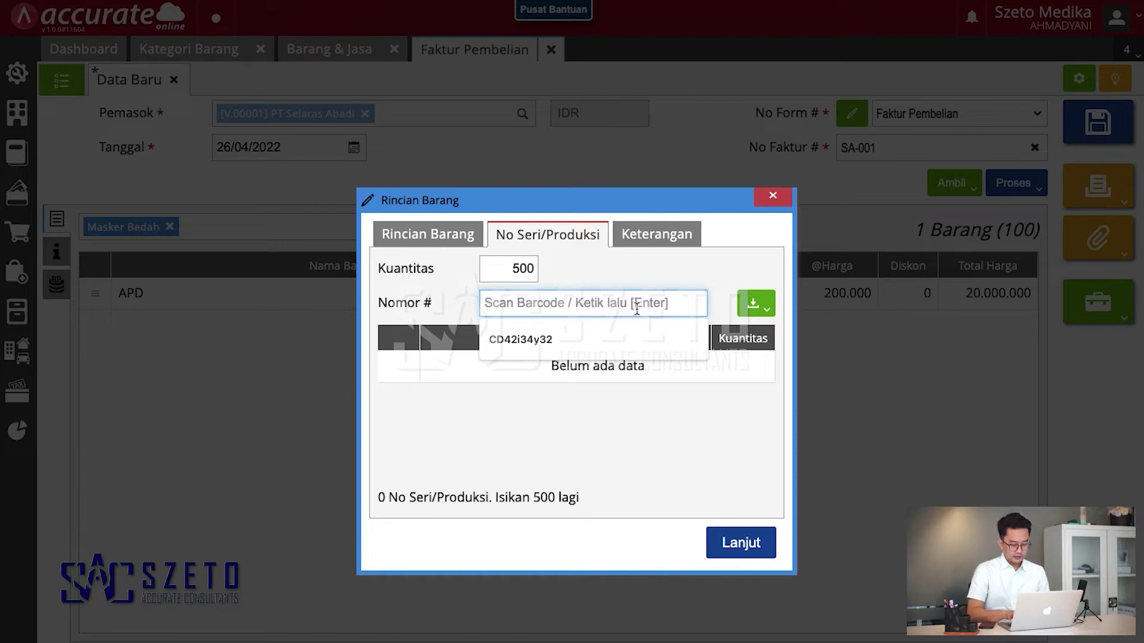
{"action": "type", "text": "MSK-001"}
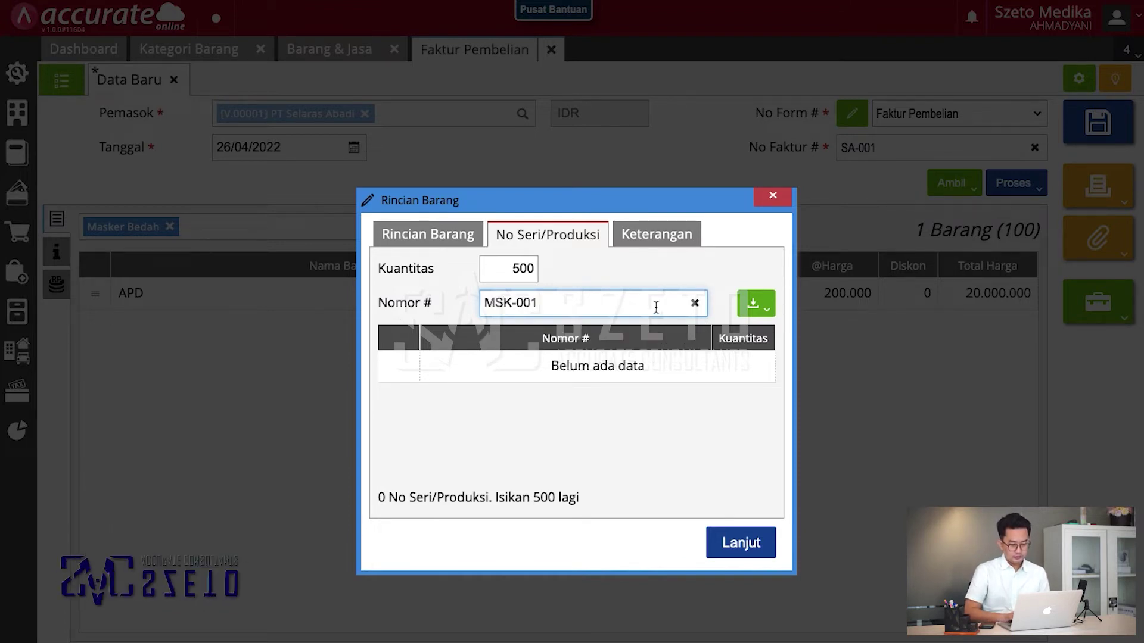
{"action": "left_click", "coordinate": [755, 304]}
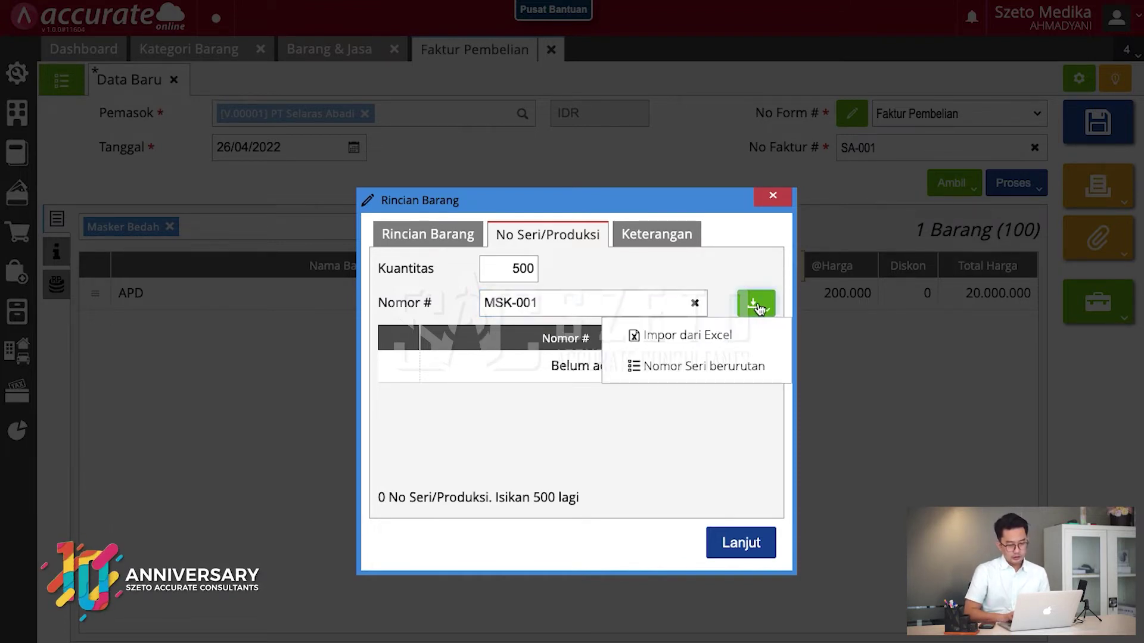
{"action": "left_click", "coordinate": [703, 367]}
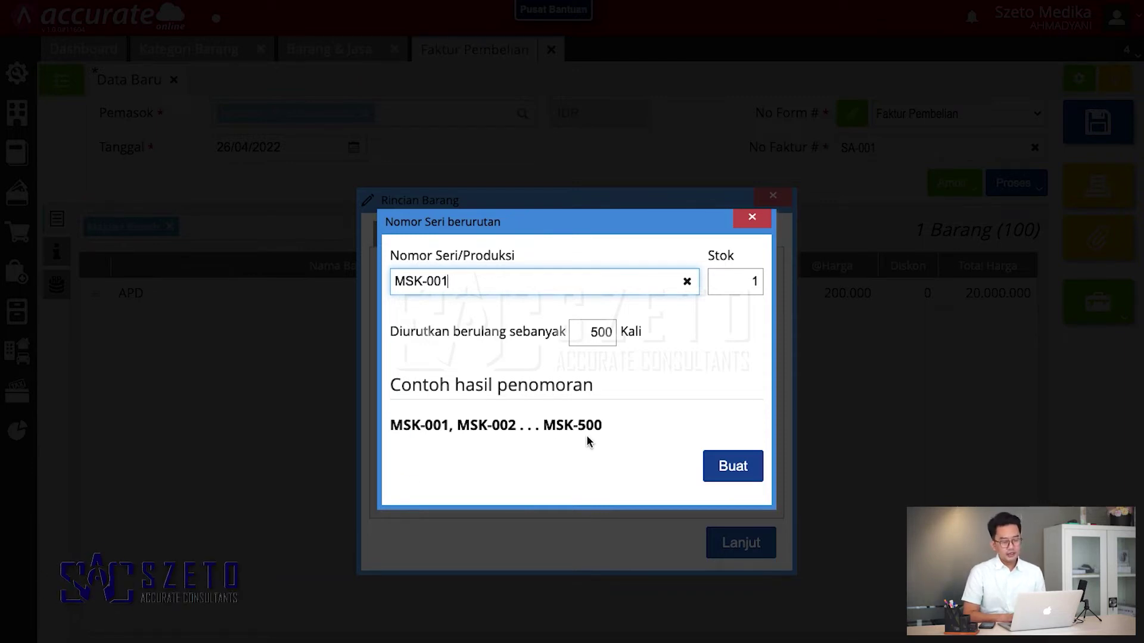
{"action": "left_click", "coordinate": [732, 467]}
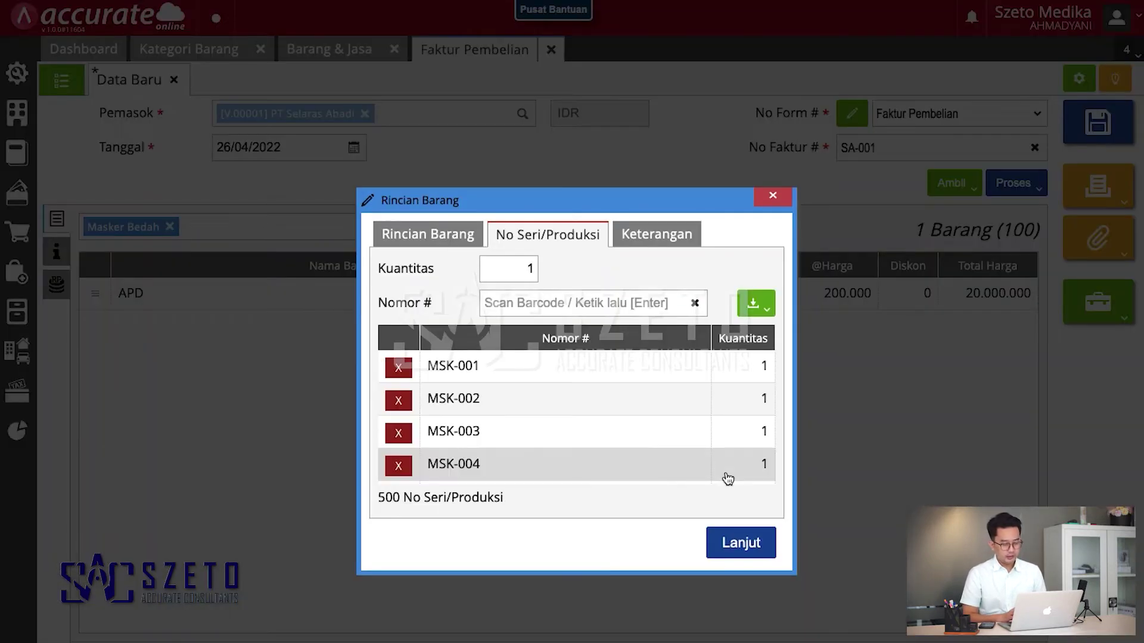
Step: Review the generated production numbers and add the Masker Bedah line to the invoice
{"action": "scroll", "coordinate": [712, 444], "scroll_direction": "down", "scroll_amount": 2}
{"action": "scroll", "coordinate": [712, 437], "scroll_direction": "down", "scroll_amount": 12}
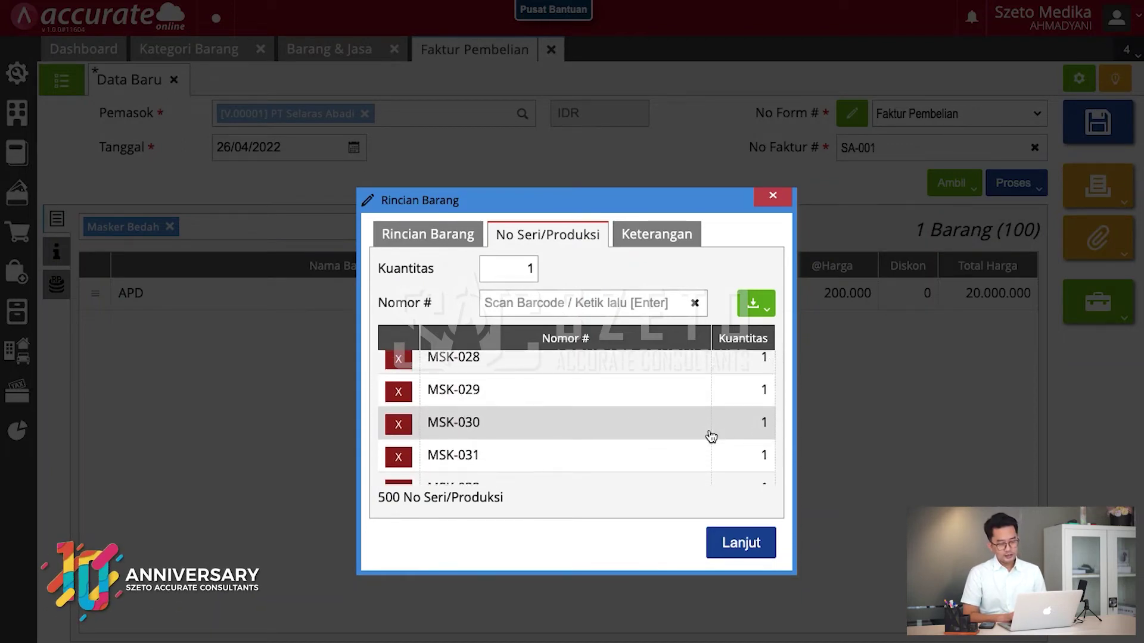
{"action": "scroll", "coordinate": [712, 437], "scroll_direction": "up", "scroll_amount": 13}
{"action": "scroll", "coordinate": [712, 437], "scroll_direction": "down", "scroll_amount": 2}
{"action": "scroll", "coordinate": [712, 437], "scroll_direction": "up", "scroll_amount": 2}
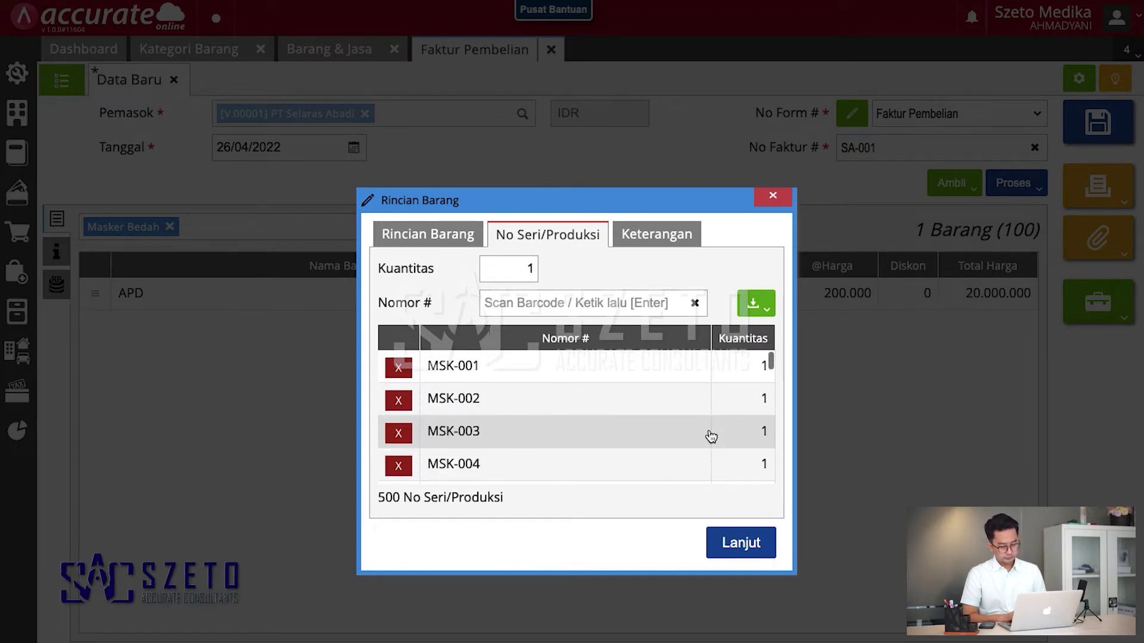
{"action": "left_click", "coordinate": [735, 551]}
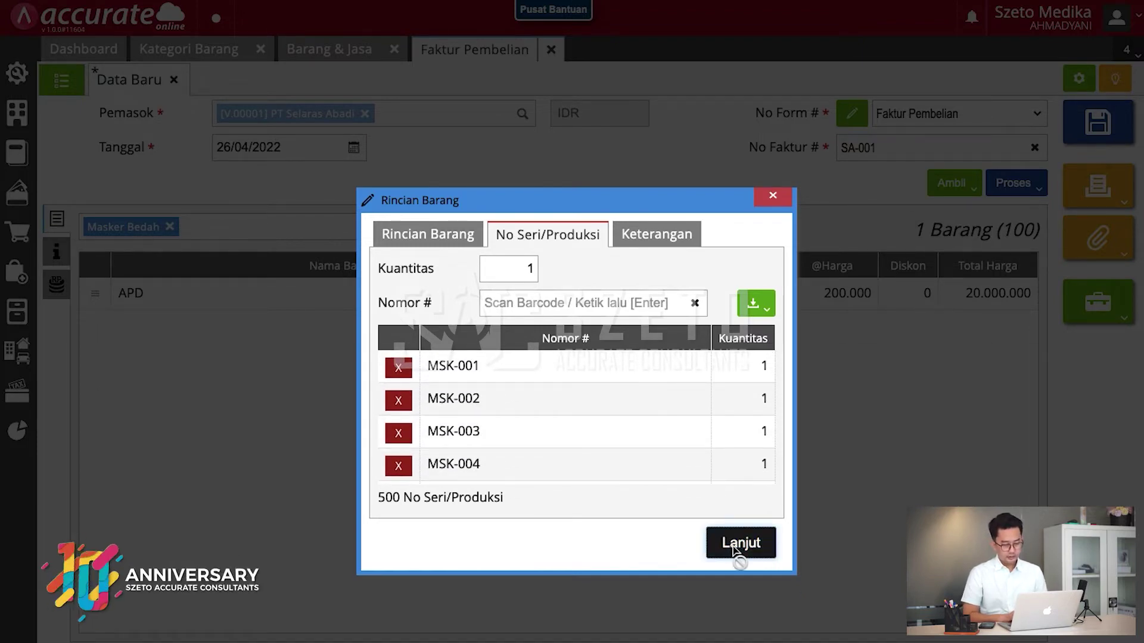
Step: Check the production numbers on the Masker Bedah invoice line, and delete that line from the purchase invoice
{"action": "left_click", "coordinate": [672, 335]}
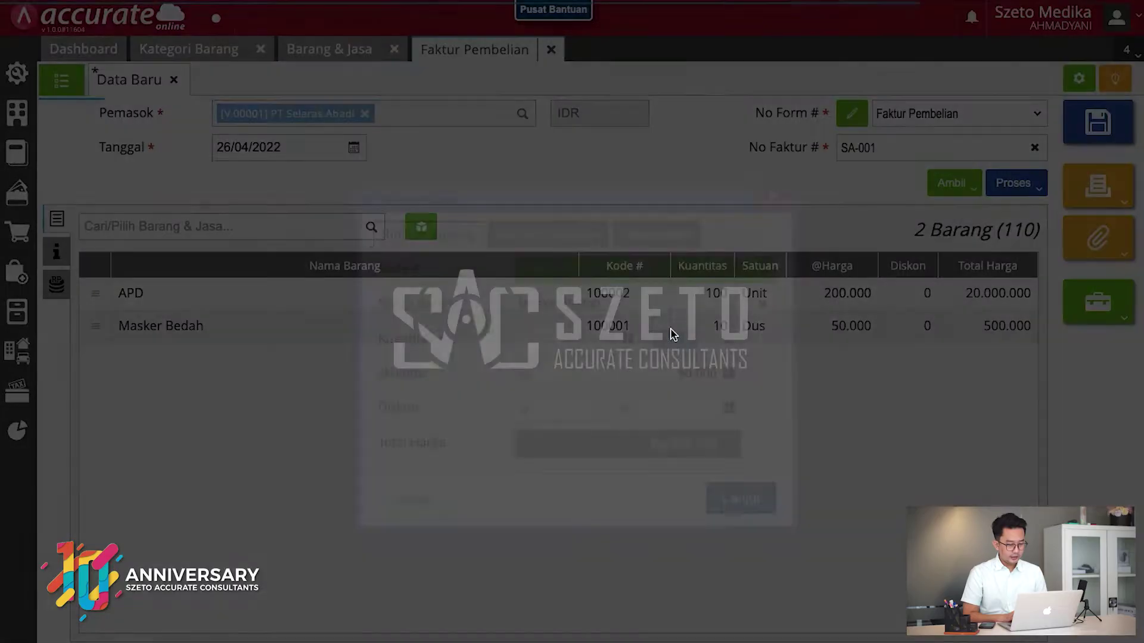
{"action": "left_click", "coordinate": [570, 248]}
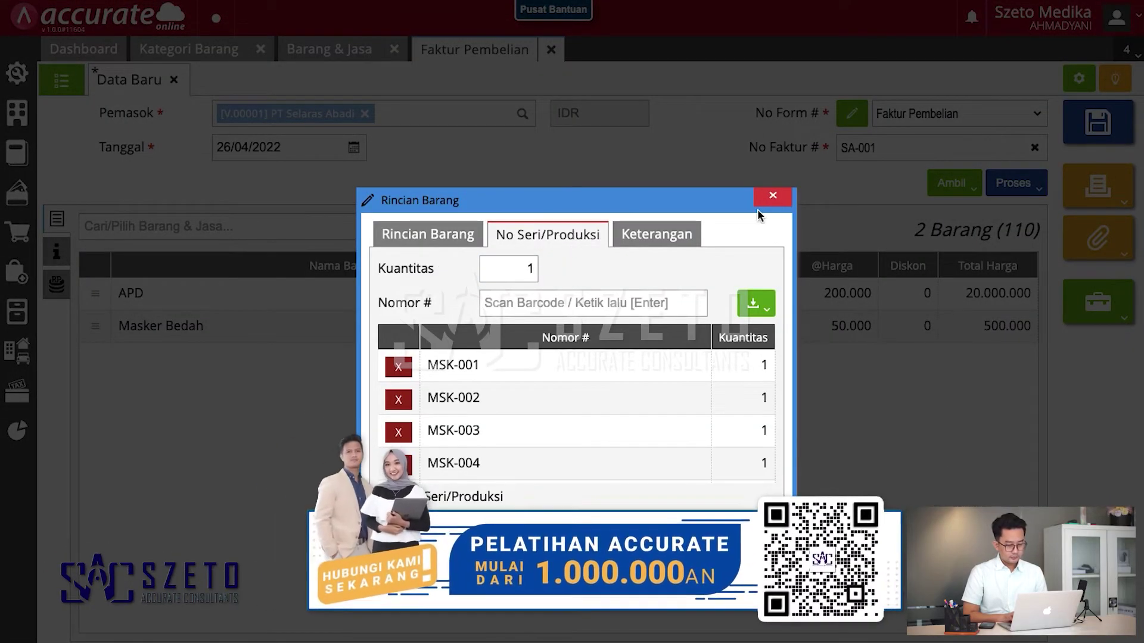
{"action": "scroll", "coordinate": [677, 412], "scroll_direction": "down", "scroll_amount": 4}
{"action": "scroll", "coordinate": [678, 412], "scroll_direction": "down", "scroll_amount": 12}
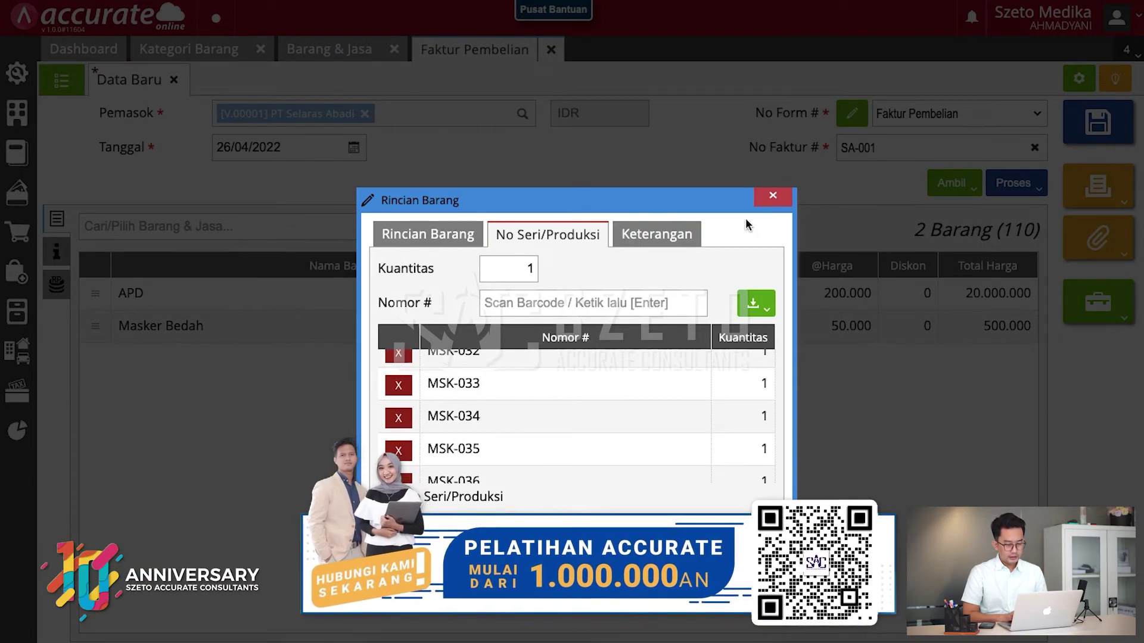
{"action": "left_click", "coordinate": [763, 208]}
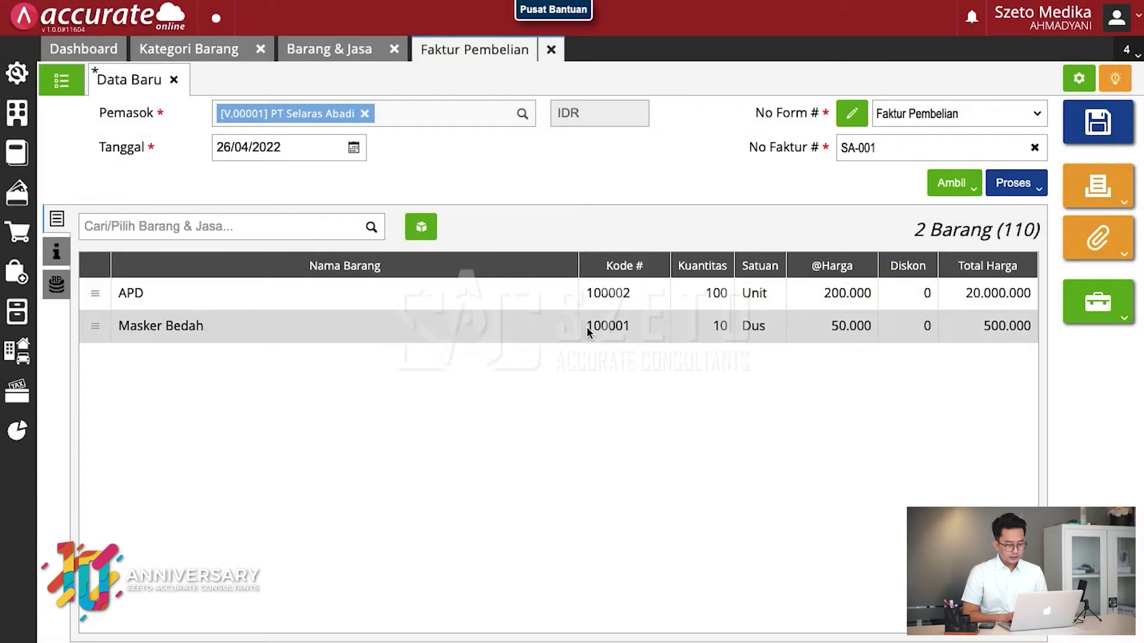
{"action": "left_click", "coordinate": [586, 326]}
{"action": "left_click", "coordinate": [390, 501]}
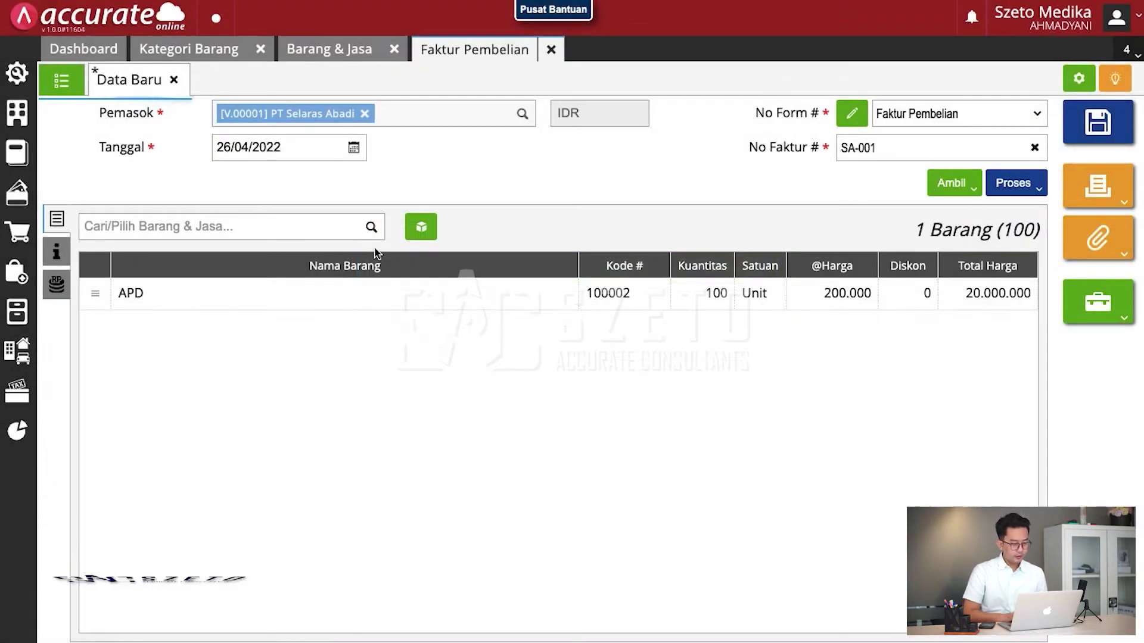
Step: Try entering Masker Bedah on the invoice again with a quantity of 1 Dus and a unit price
{"action": "left_click", "coordinate": [345, 227]}
{"action": "type", "text": "maske"}
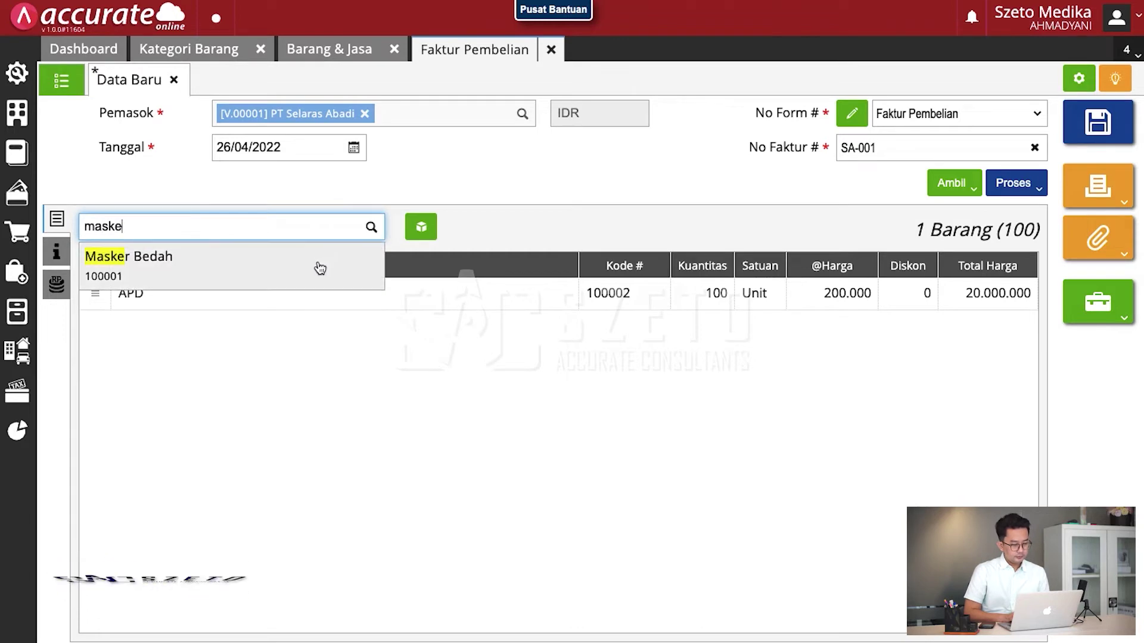
{"action": "left_click", "coordinate": [318, 267]}
{"action": "left_click", "coordinate": [590, 334]}
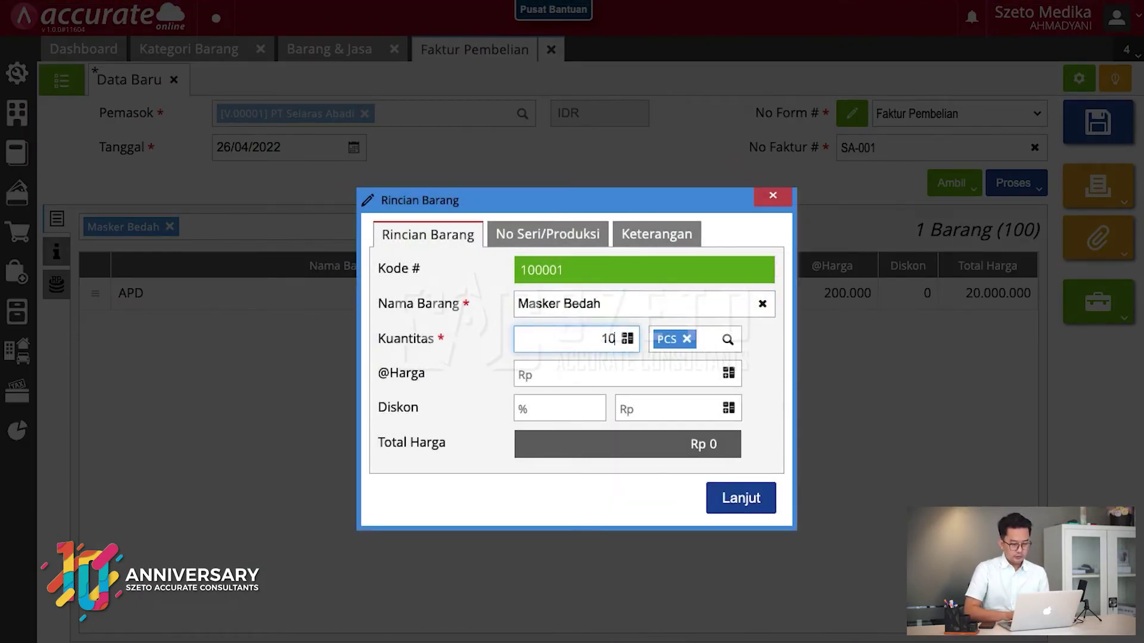
{"action": "left_click", "coordinate": [725, 339]}
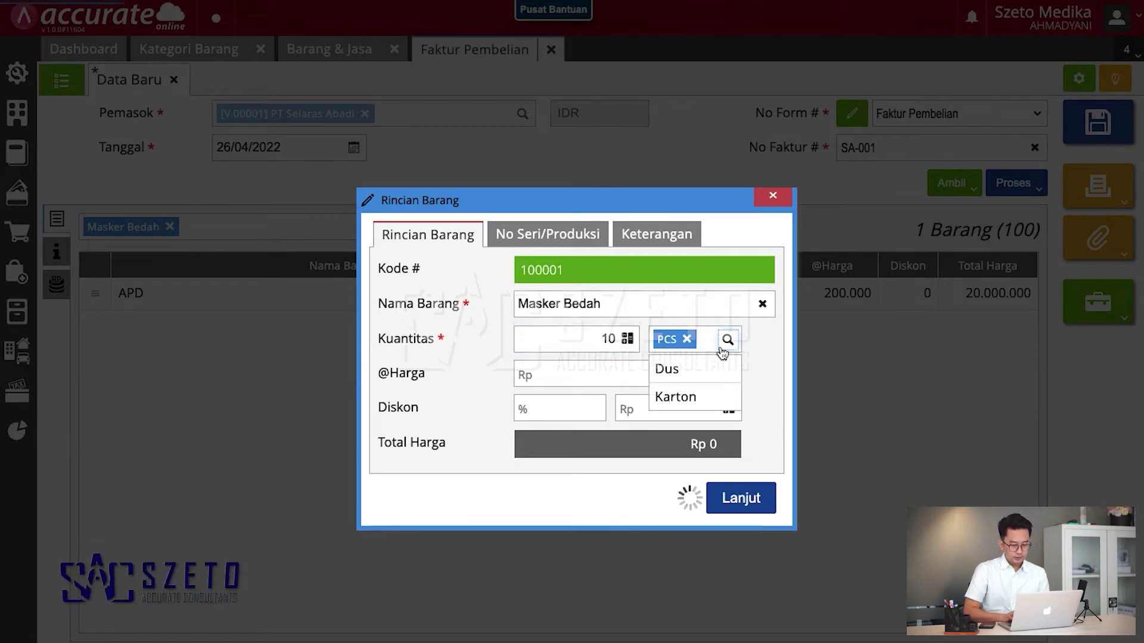
{"action": "left_click", "coordinate": [695, 376]}
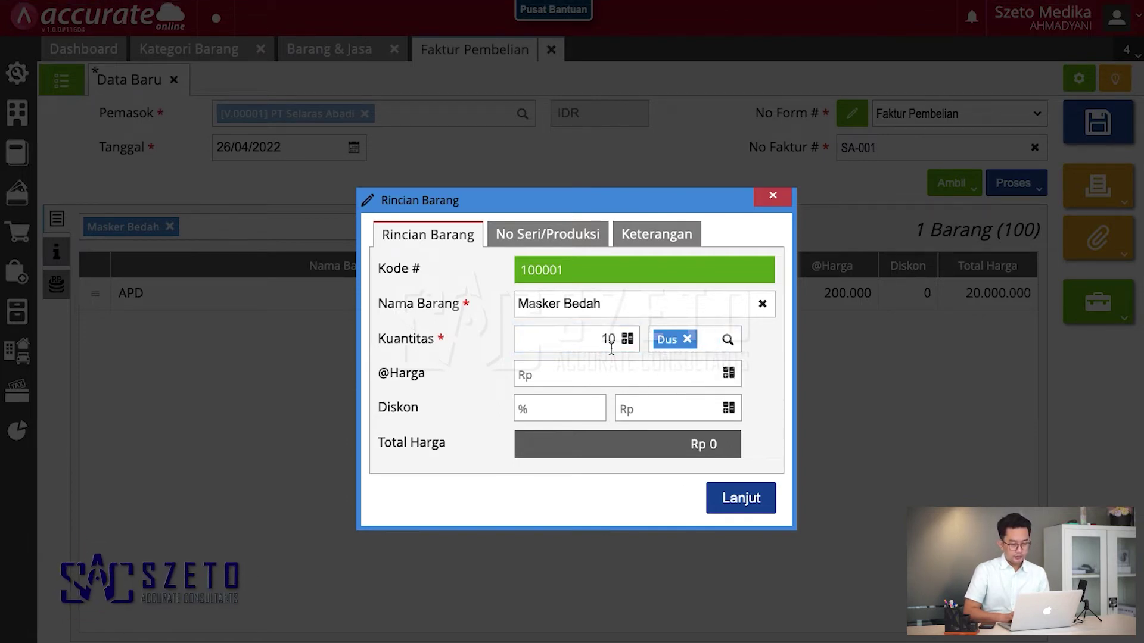
{"action": "double_click", "coordinate": [595, 338]}
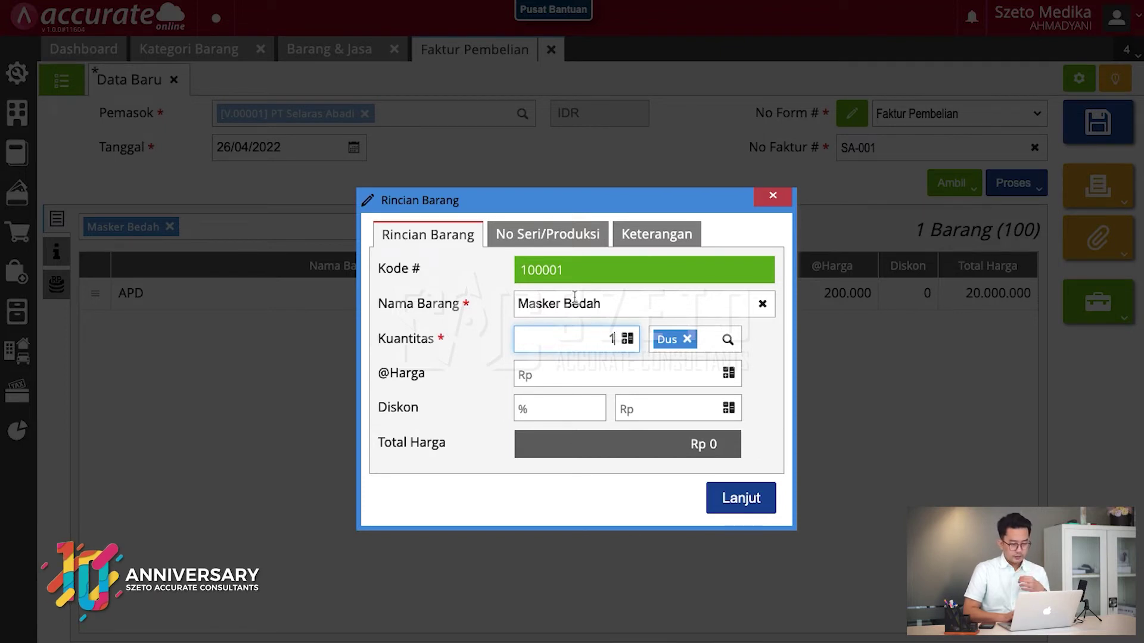
{"action": "left_click", "coordinate": [587, 371]}
{"action": "type", "text": "500000"}
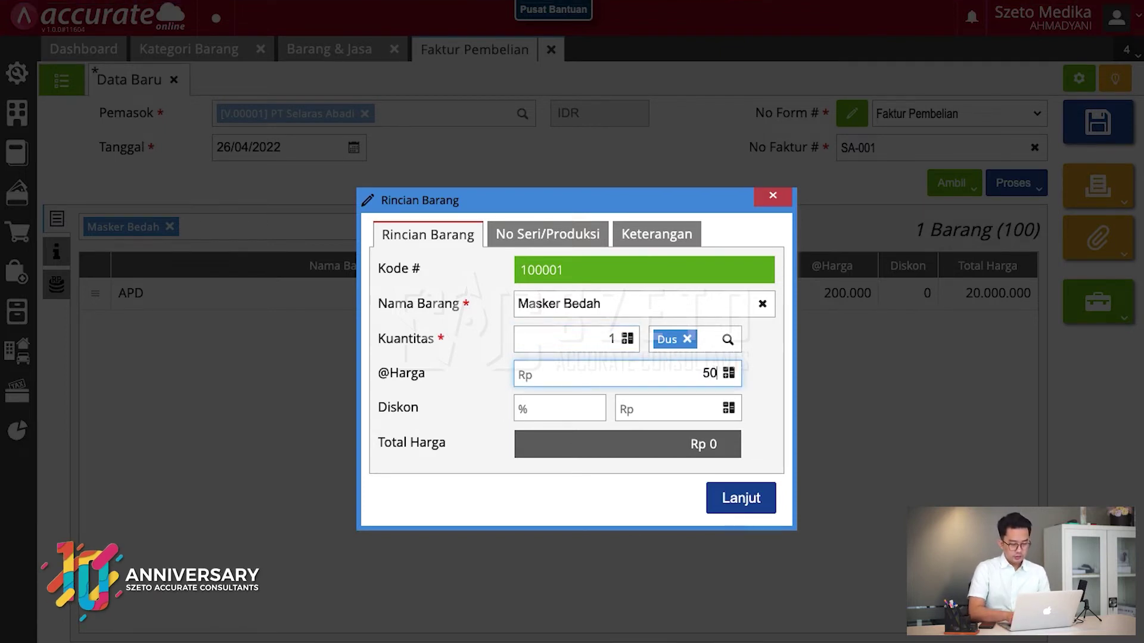
Step: Try generating 50 sequential production numbers from MSK-001 with a stock of 50 each, and discard the Masker Bedah entry
{"action": "left_click", "coordinate": [563, 234]}
{"action": "type", "text": "1"}
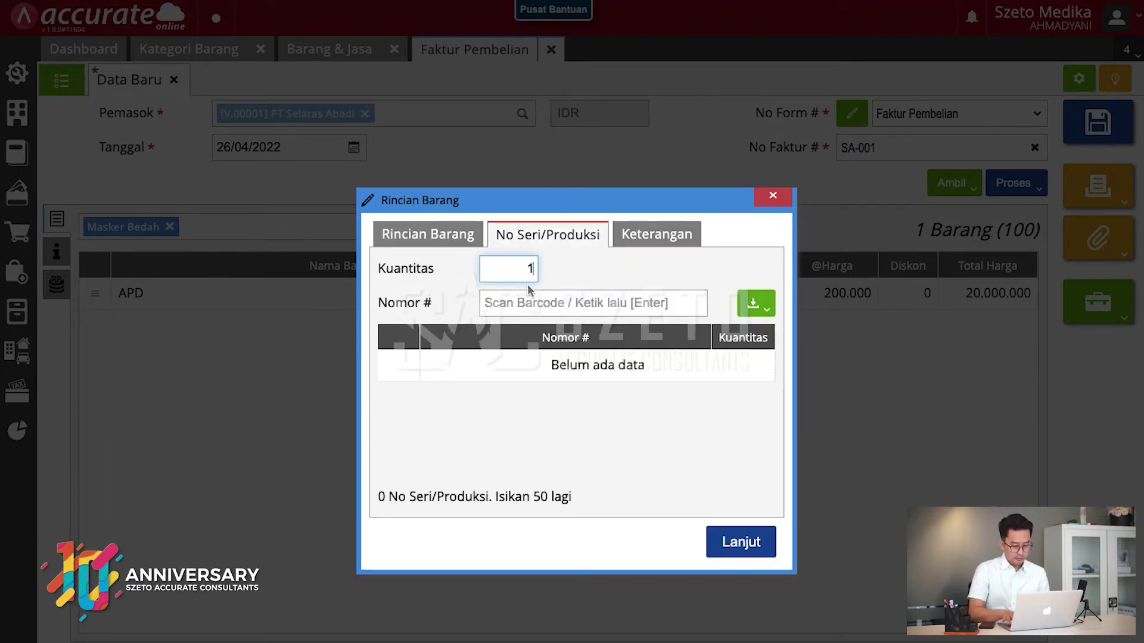
{"action": "key", "text": "BackSpace"}
{"action": "type", "text": "50"}
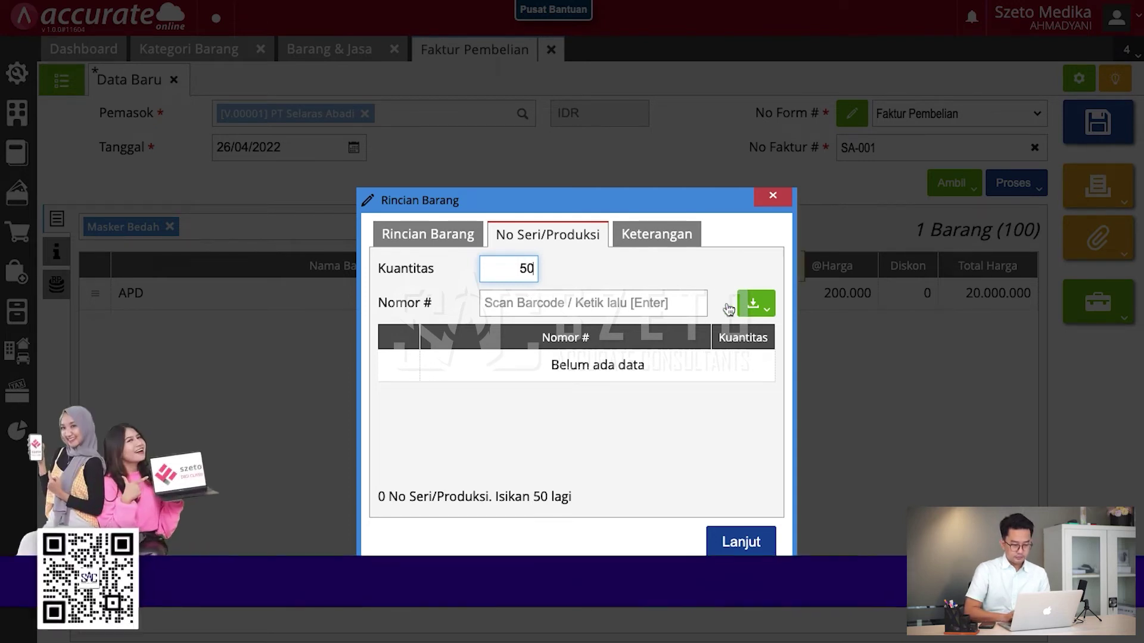
{"action": "key", "text": "Tab"}
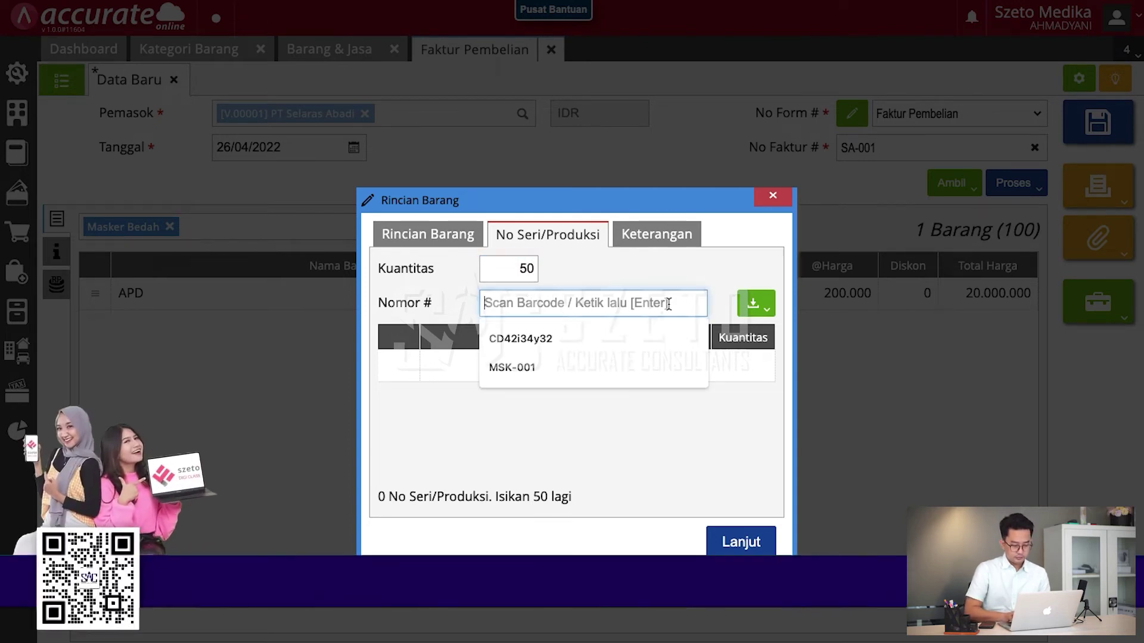
{"action": "type", "text": "MSK-001"}
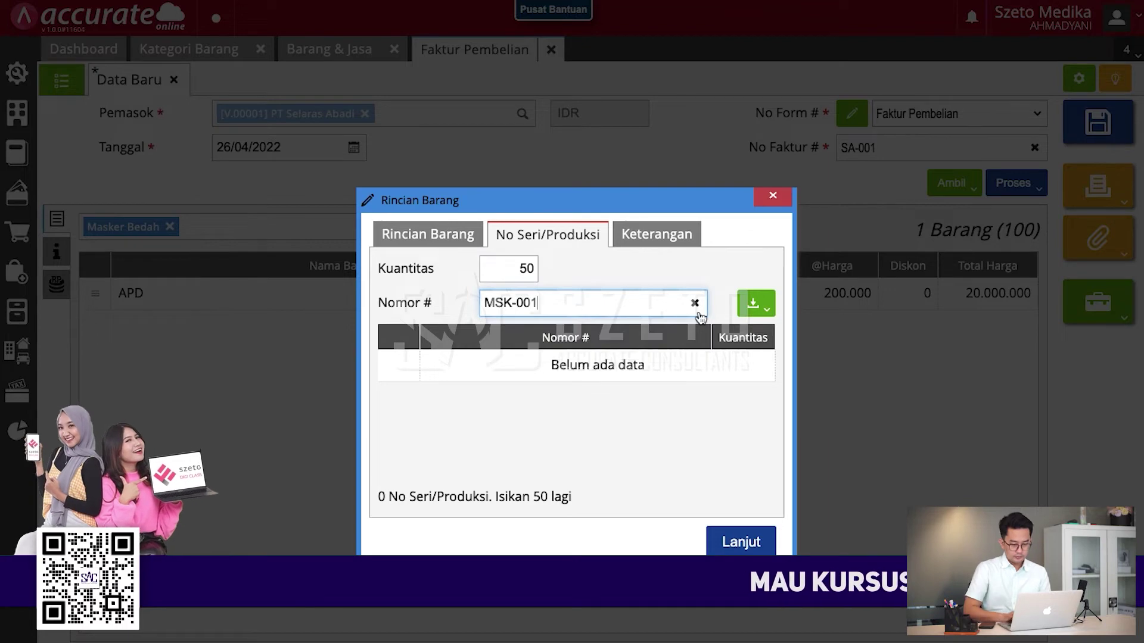
{"action": "left_click", "coordinate": [766, 309]}
{"action": "left_click", "coordinate": [737, 365]}
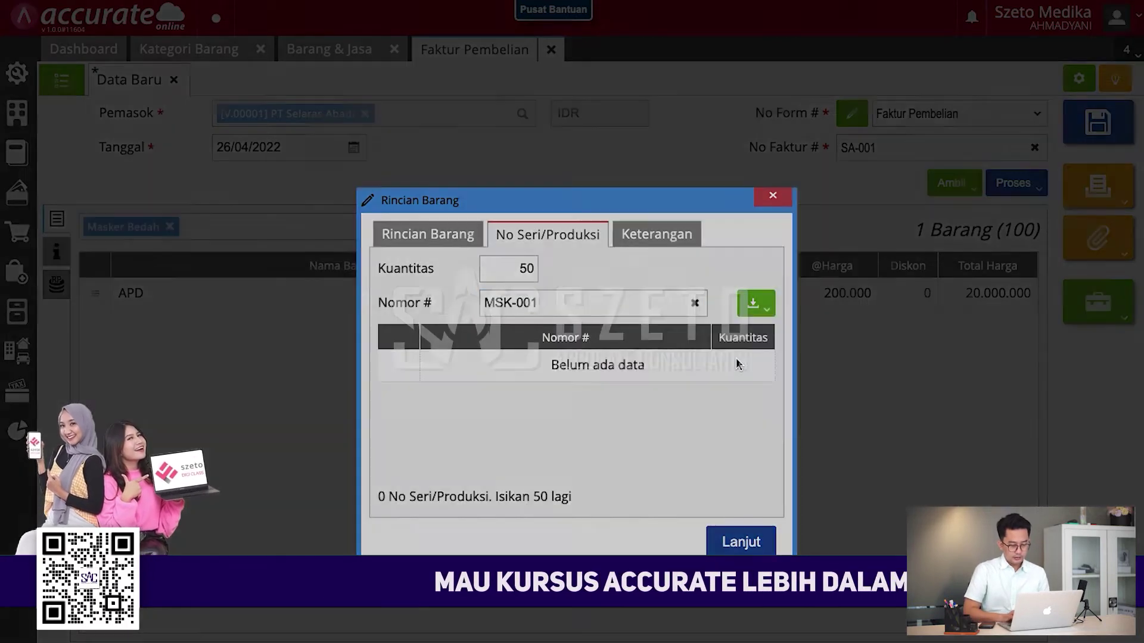
{"action": "left_click", "coordinate": [733, 281]}
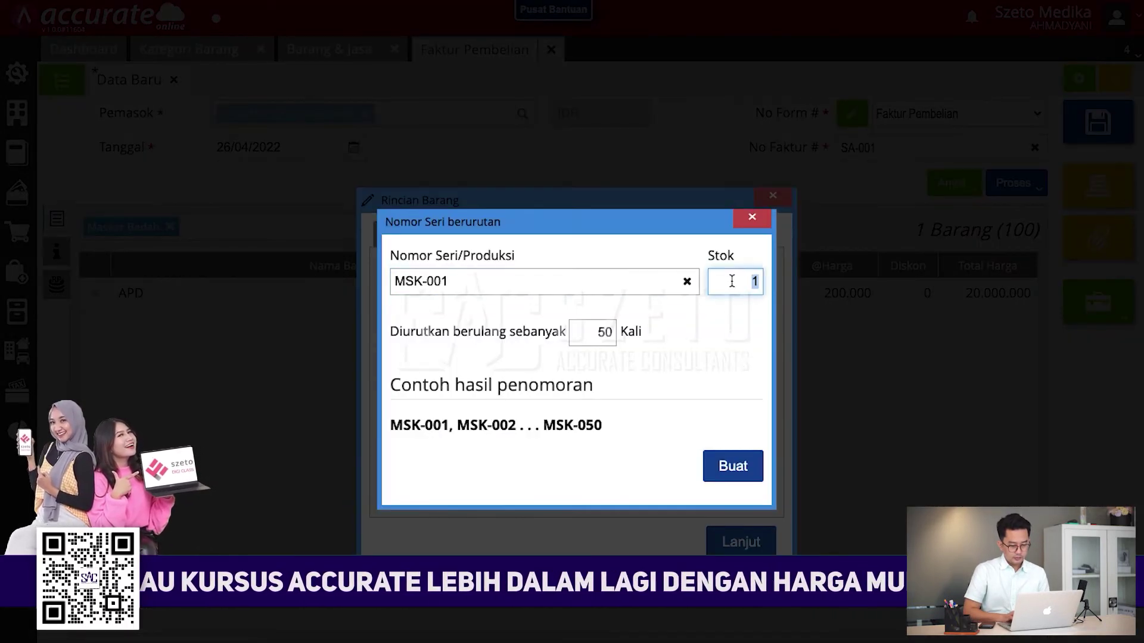
{"action": "type", "text": "50"}
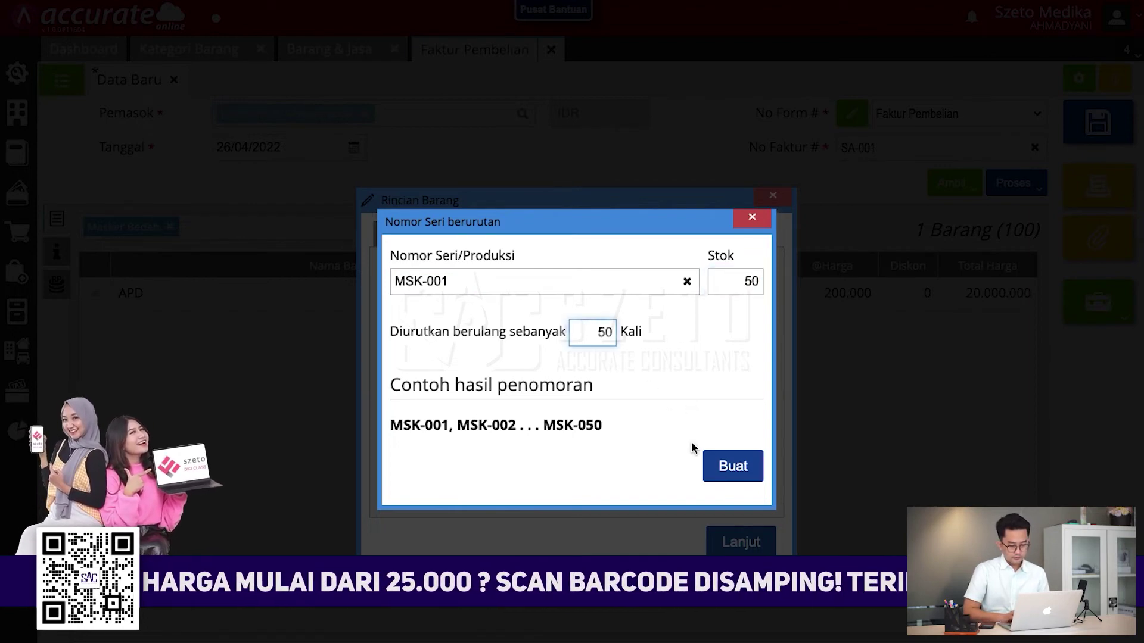
{"action": "left_click", "coordinate": [732, 467]}
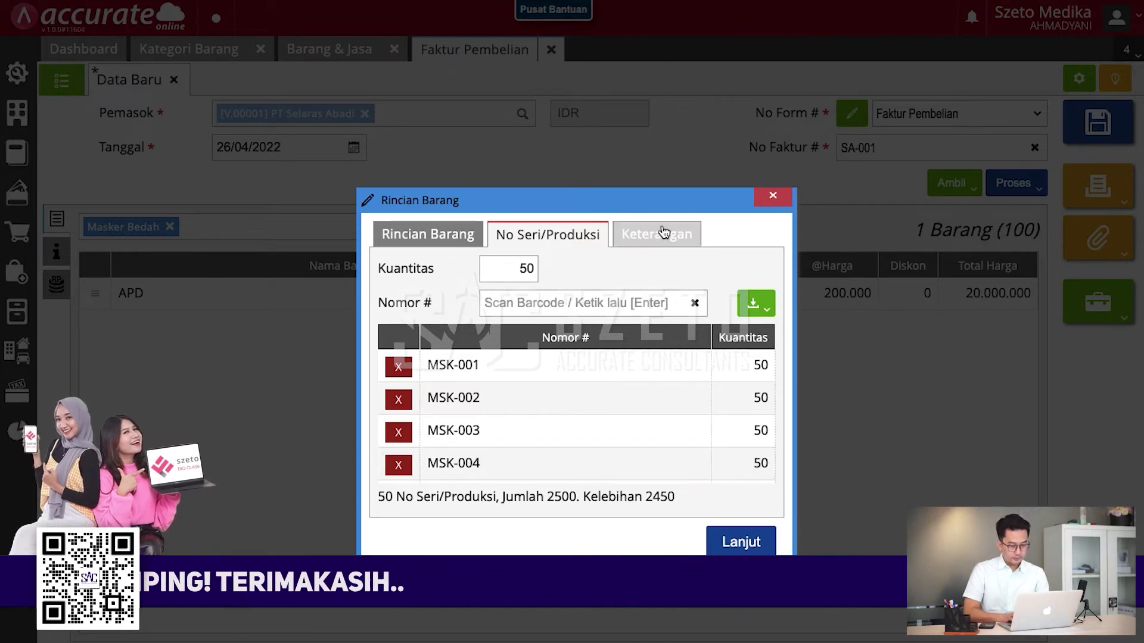
{"action": "left_click", "coordinate": [772, 198]}
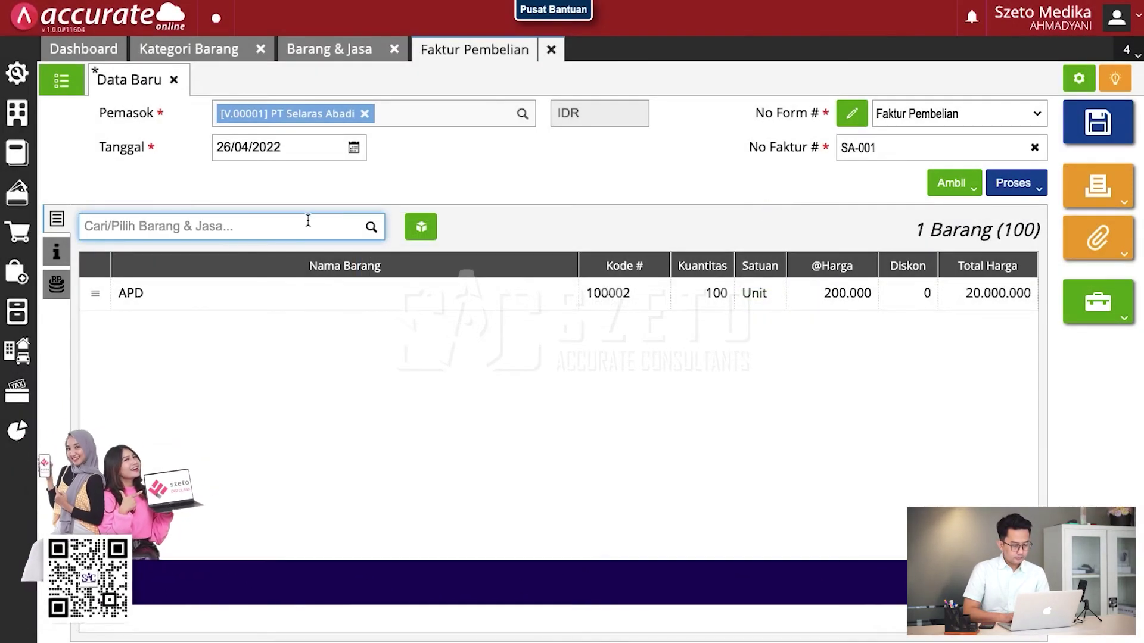
Step: Select Masker Bedah as the second invoice item again, with a quantity of 10 Dus at Rp 50.000 each
{"action": "type", "text": "maske"}
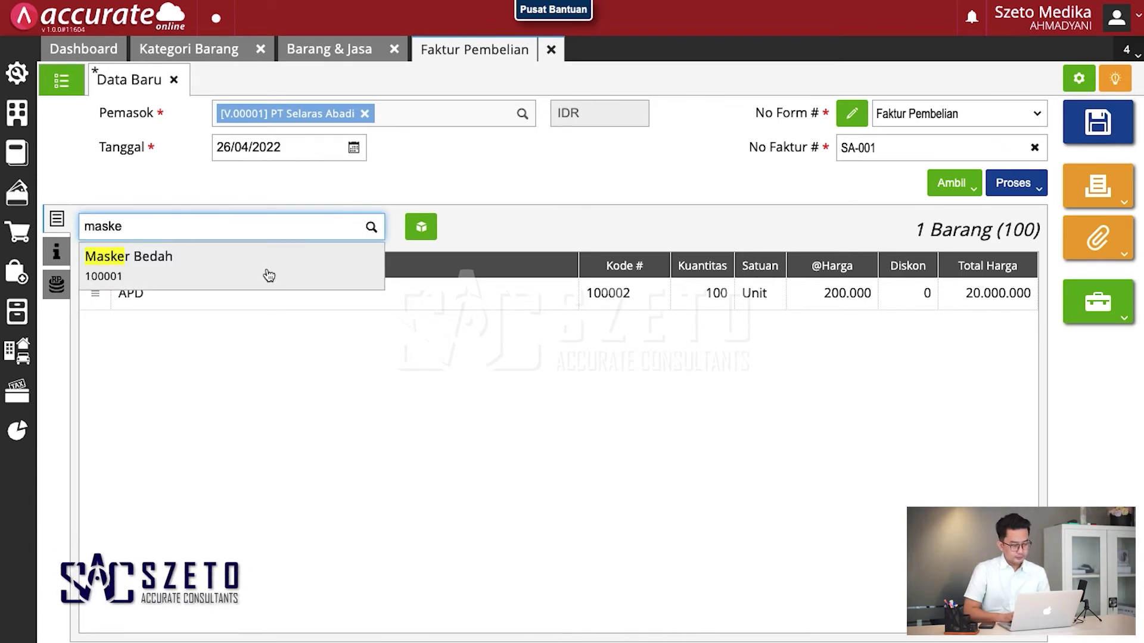
{"action": "left_click", "coordinate": [268, 275]}
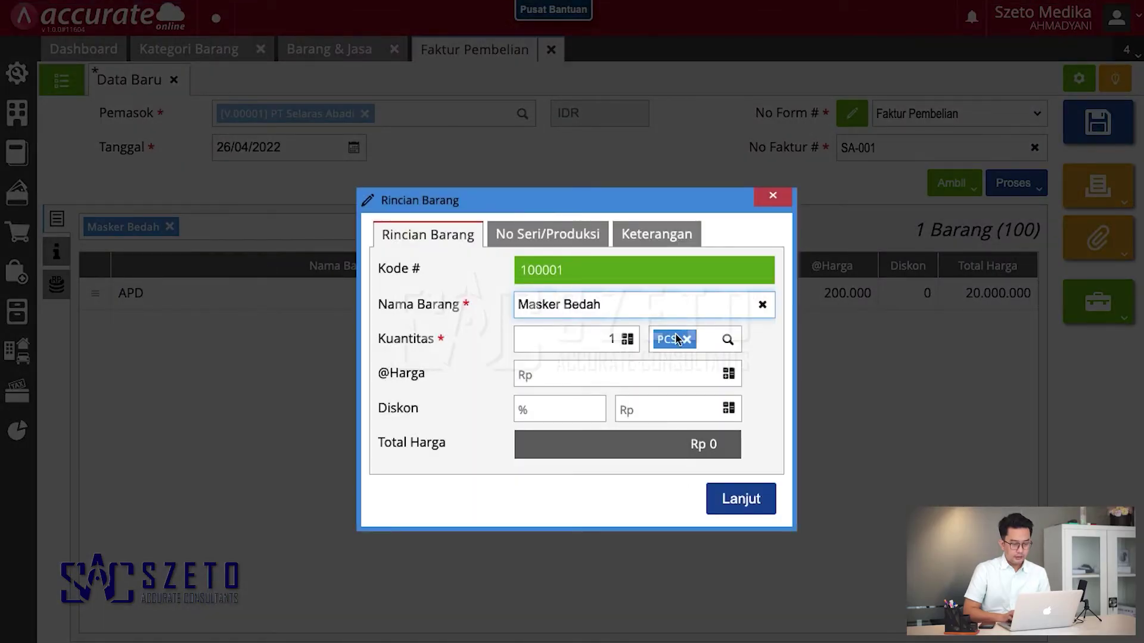
{"action": "left_click", "coordinate": [606, 337]}
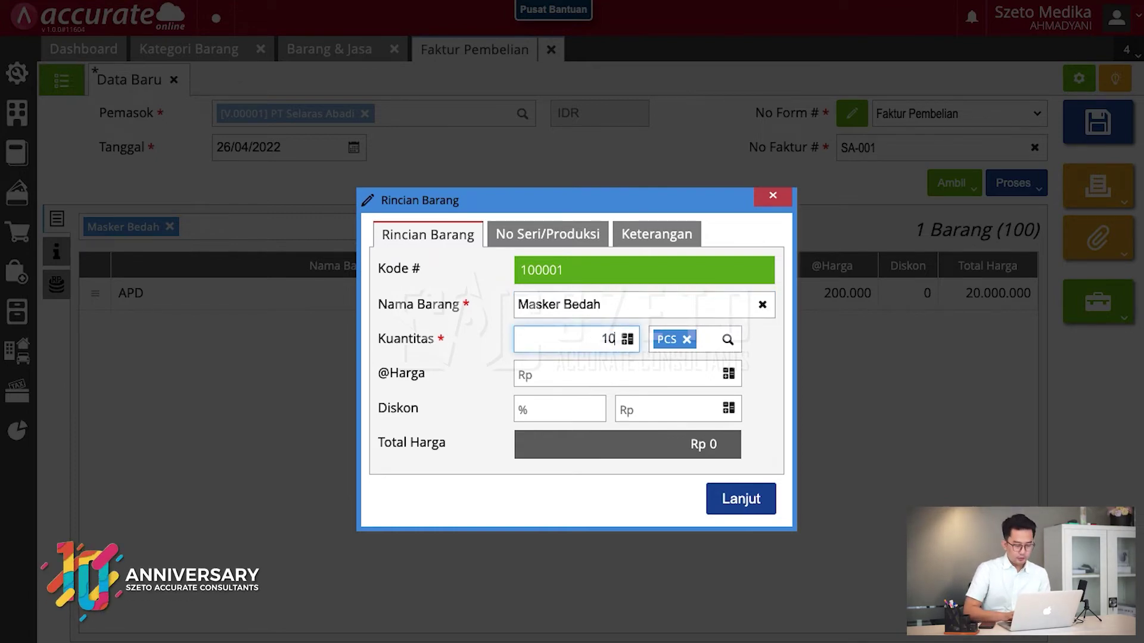
{"action": "left_click", "coordinate": [628, 379]}
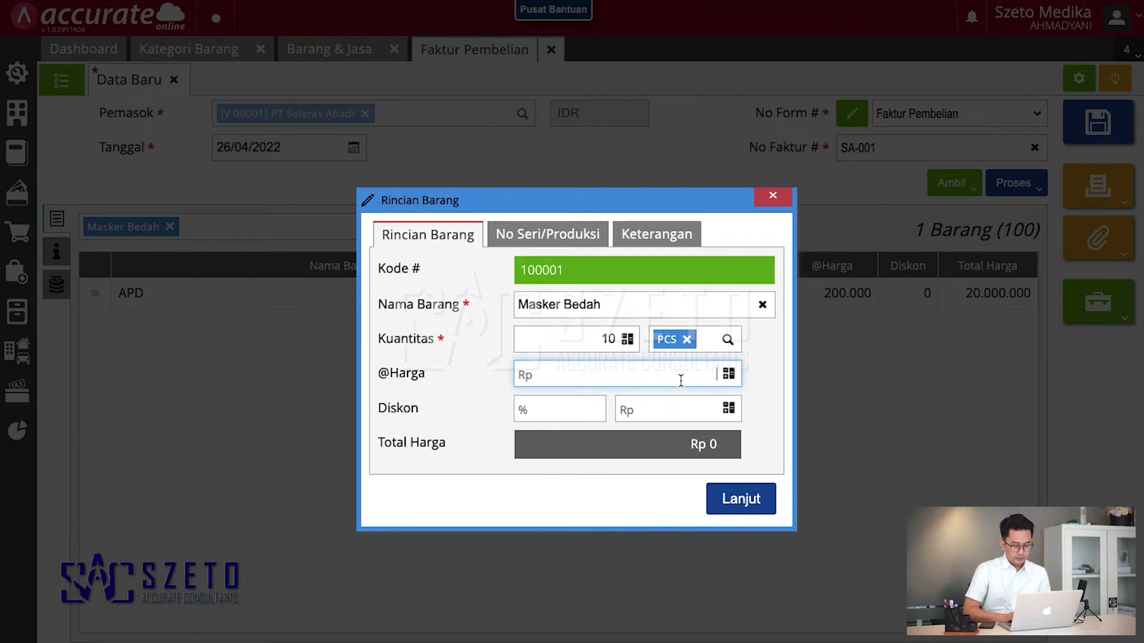
{"action": "left_click", "coordinate": [727, 342]}
{"action": "left_click", "coordinate": [701, 372]}
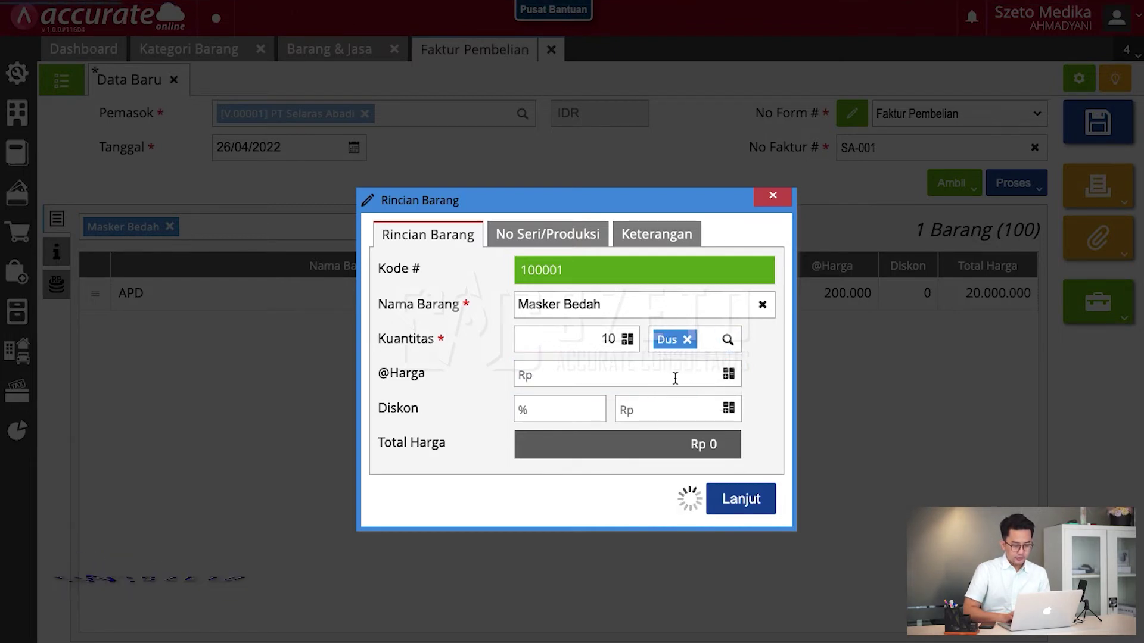
{"action": "type", "text": "50.000"}
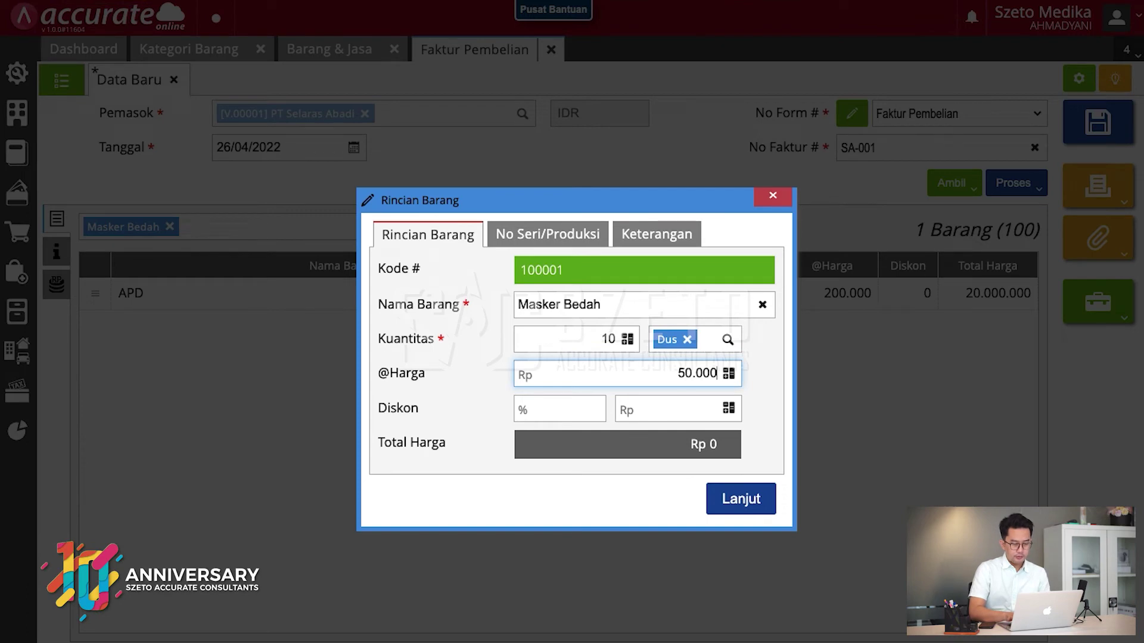
Step: Generate 500 sequential production numbers from MSK-001 with a stock of 1 each, and add the Masker Bedah line to the invoice
{"action": "left_click", "coordinate": [548, 234]}
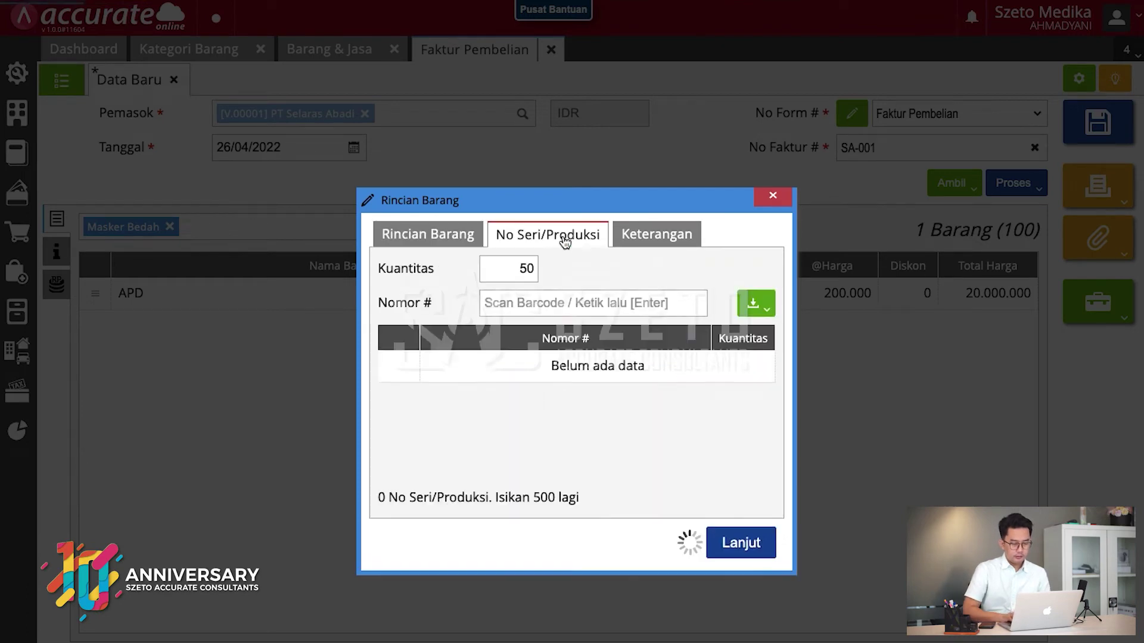
{"action": "left_click", "coordinate": [571, 302]}
{"action": "type", "text": "MSK-00"}
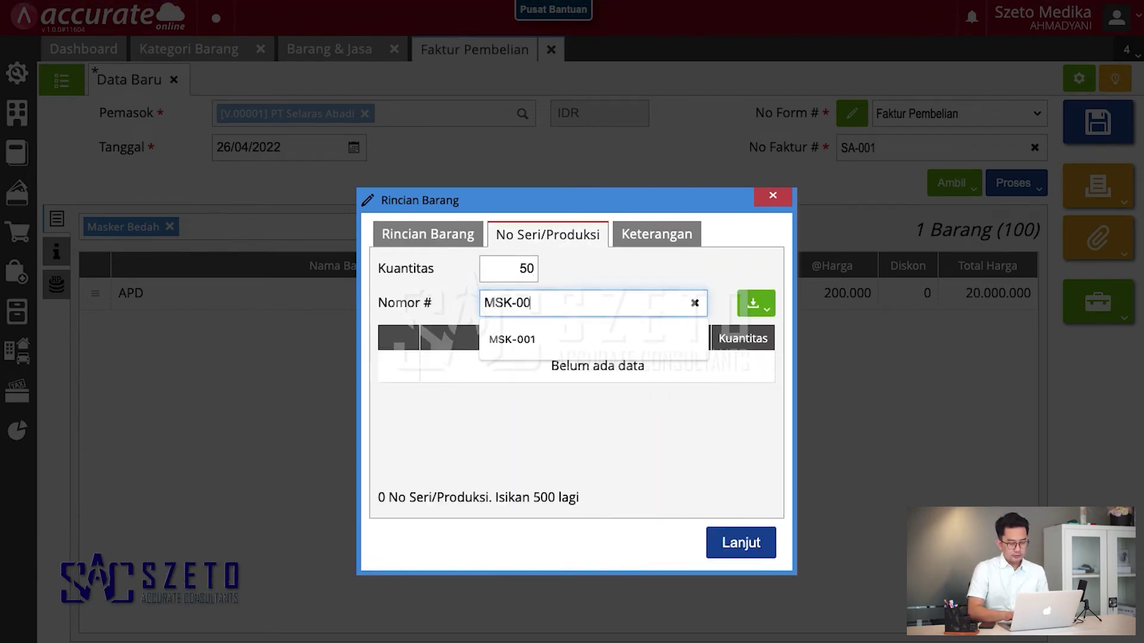
{"action": "type", "text": "1"}
{"action": "left_click", "coordinate": [750, 308]}
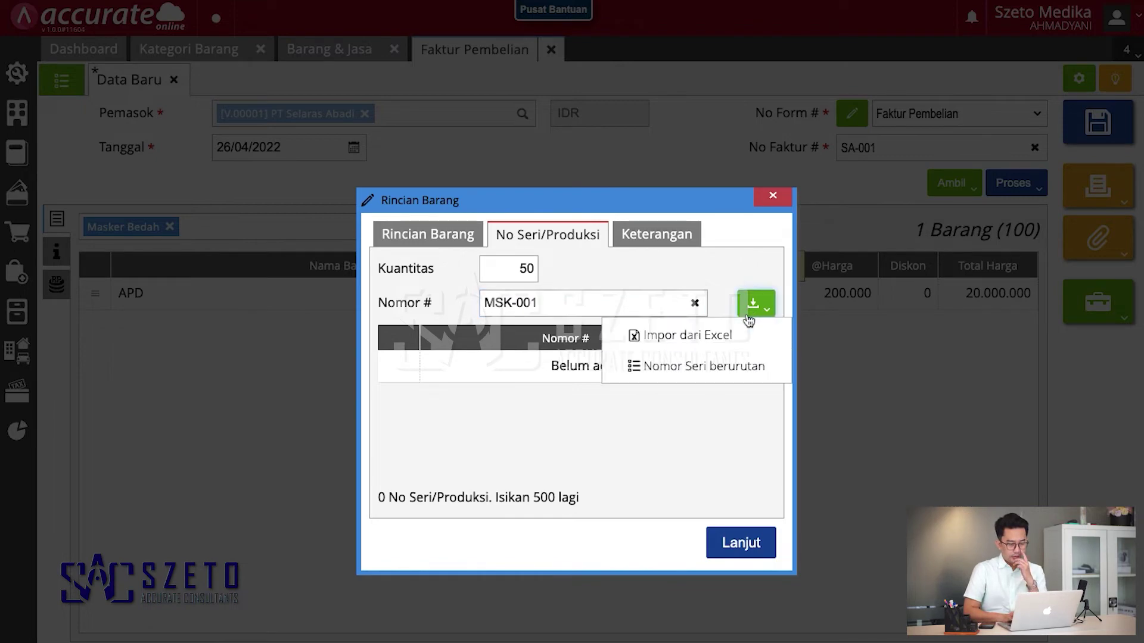
{"action": "left_click", "coordinate": [734, 374]}
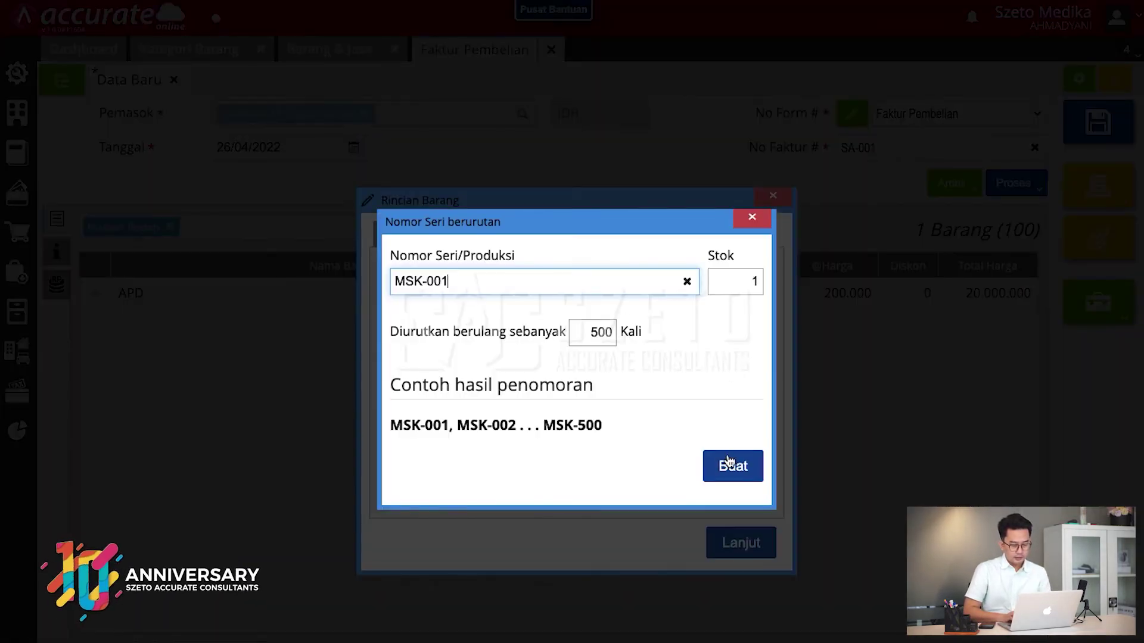
{"action": "left_click", "coordinate": [733, 467]}
{"action": "left_click", "coordinate": [742, 542]}
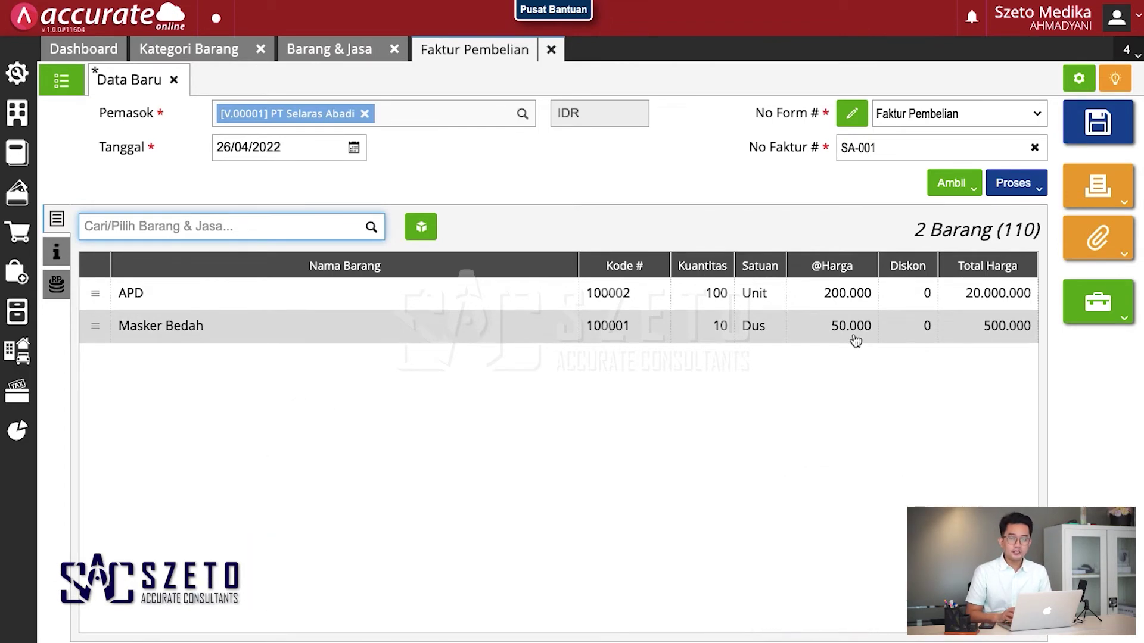
Step: Save the purchase invoice, and refresh the Barang & Jasa list to check the stock of both items
{"action": "left_click", "coordinate": [1105, 127]}
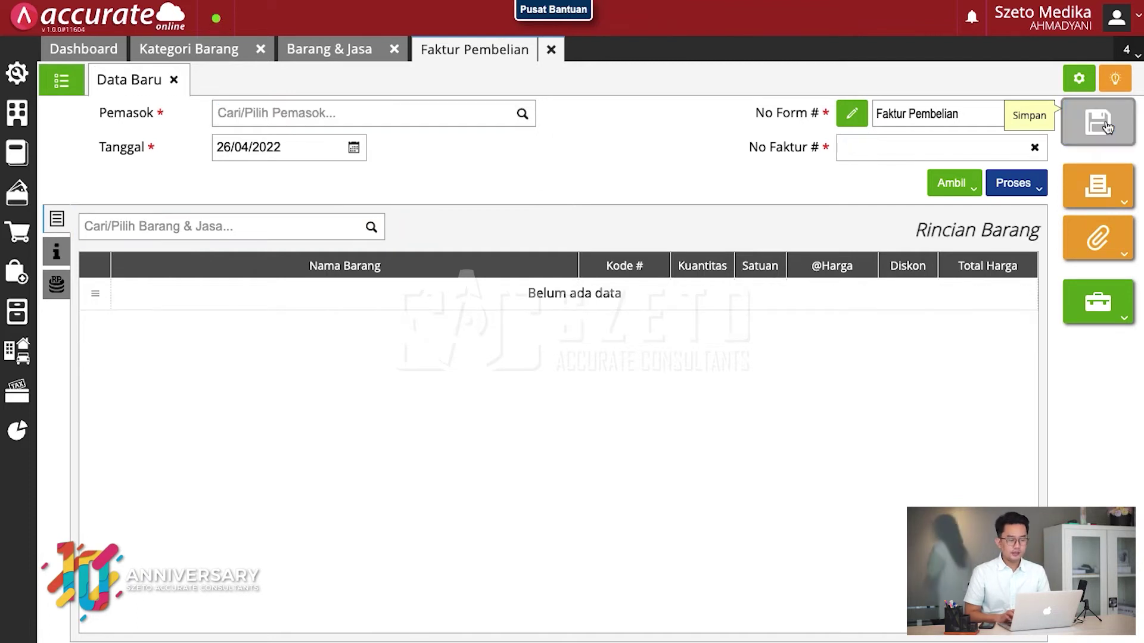
{"action": "left_click", "coordinate": [319, 52]}
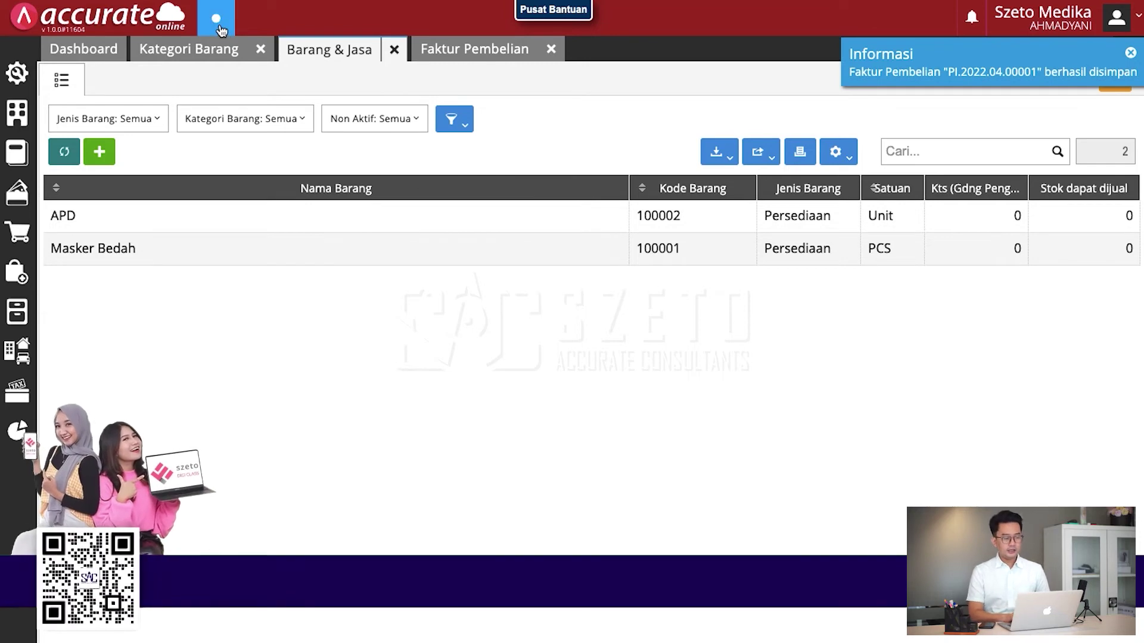
{"action": "left_click", "coordinate": [64, 151]}
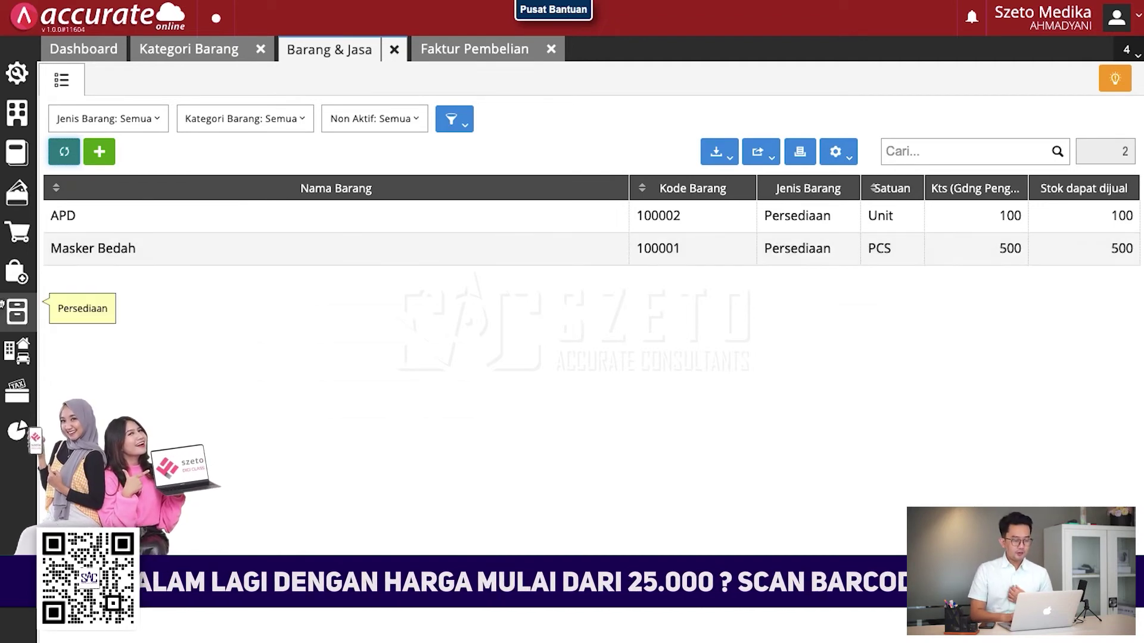
Step: Start a new sales invoice (Faktur Penjualan) and save RS Usada as its new customer
{"action": "left_click", "coordinate": [17, 232]}
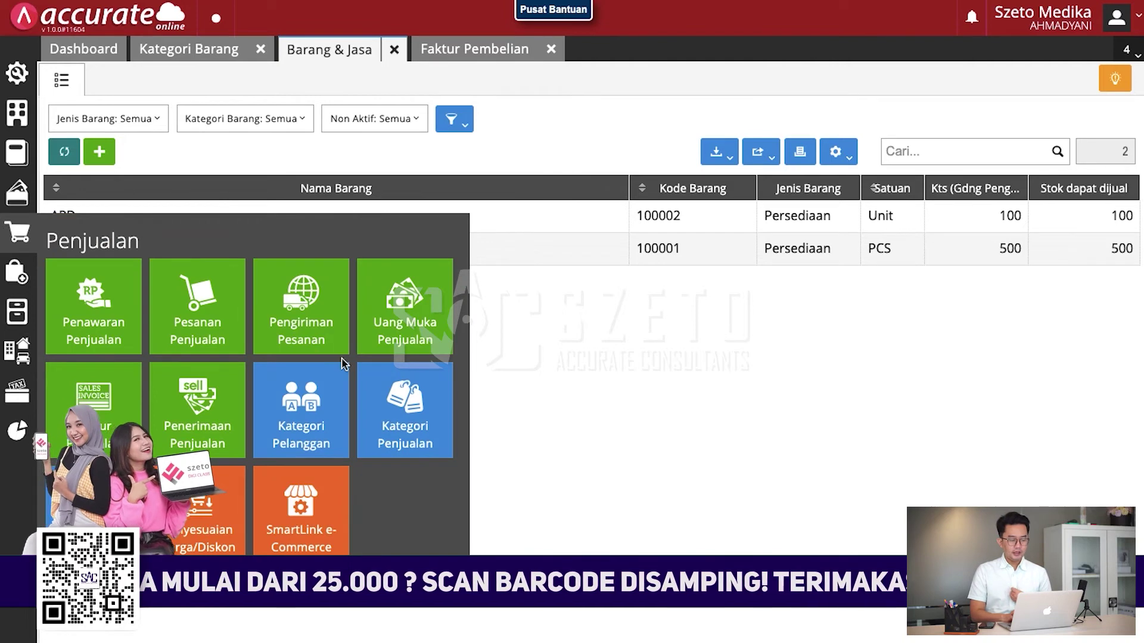
{"action": "left_click", "coordinate": [95, 434]}
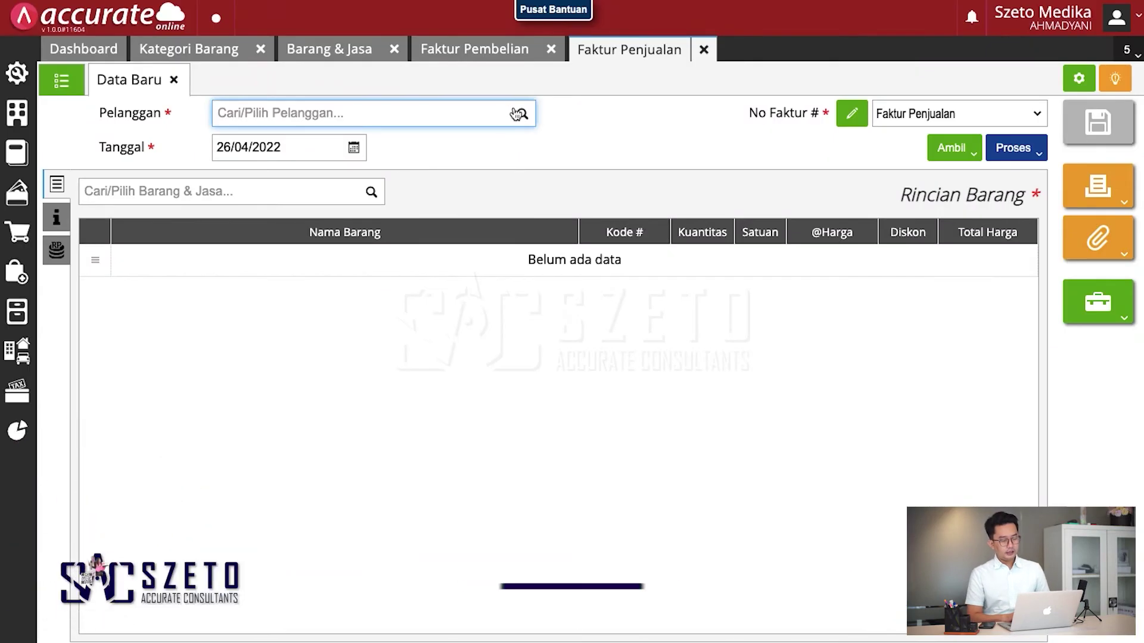
{"action": "type", "text": "RS Usada"}
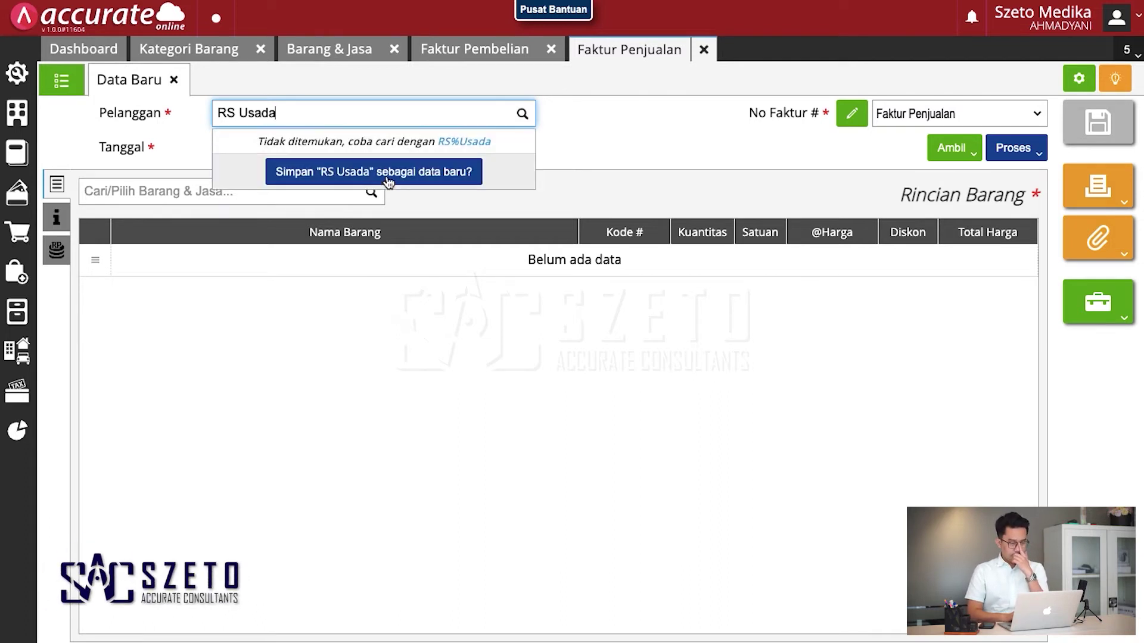
{"action": "left_click", "coordinate": [387, 174]}
Step: Add APD to the sales invoice with a quantity of 50 Unit at Rp 300.000 each
{"action": "left_click", "coordinate": [372, 195]}
{"action": "left_click", "coordinate": [271, 246]}
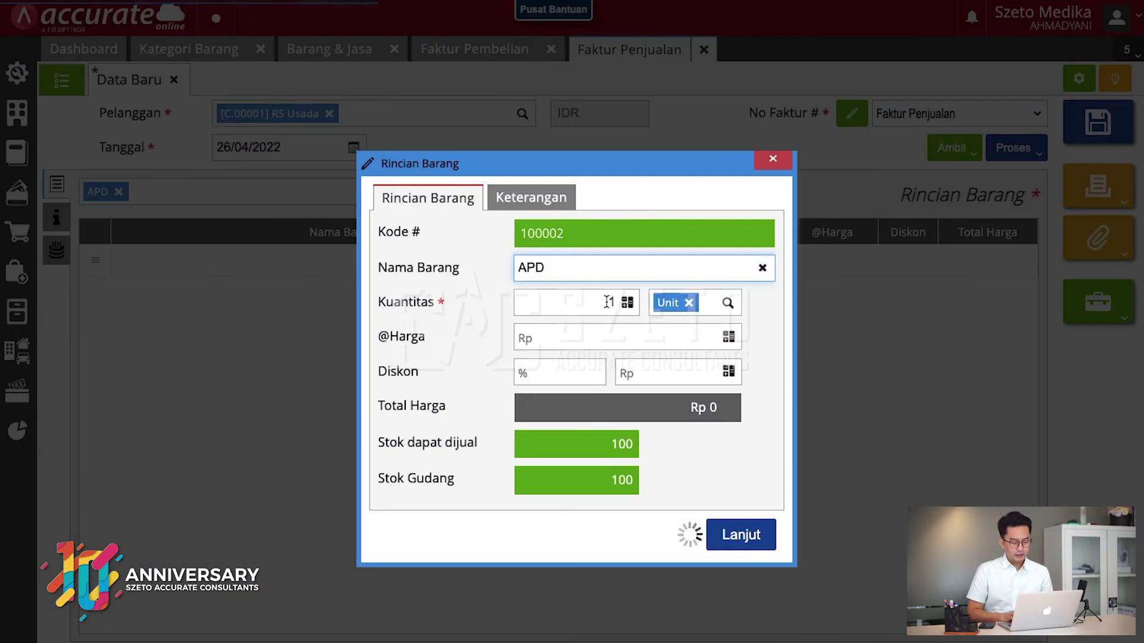
{"action": "left_click", "coordinate": [607, 303]}
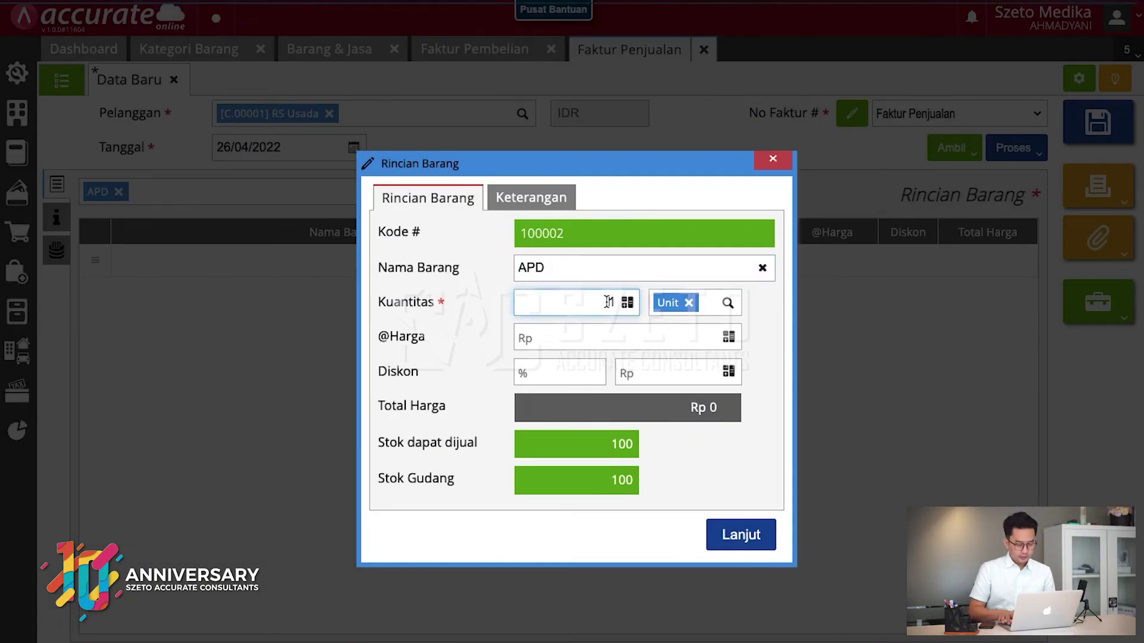
{"action": "type", "text": "50"}
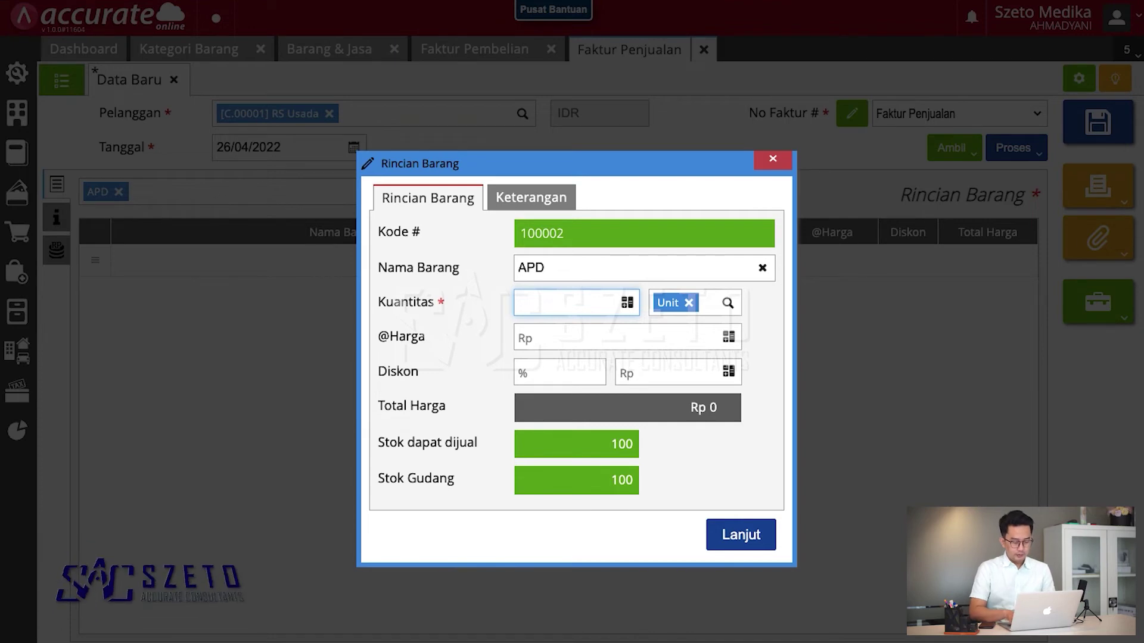
{"action": "left_click", "coordinate": [637, 334]}
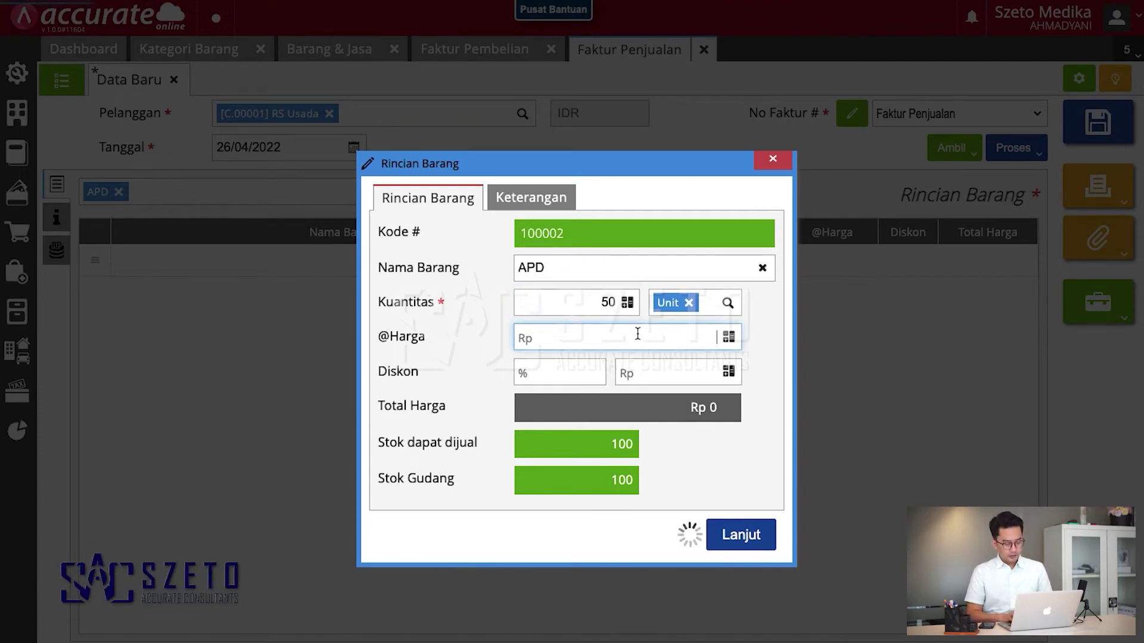
{"action": "type", "text": "300.000"}
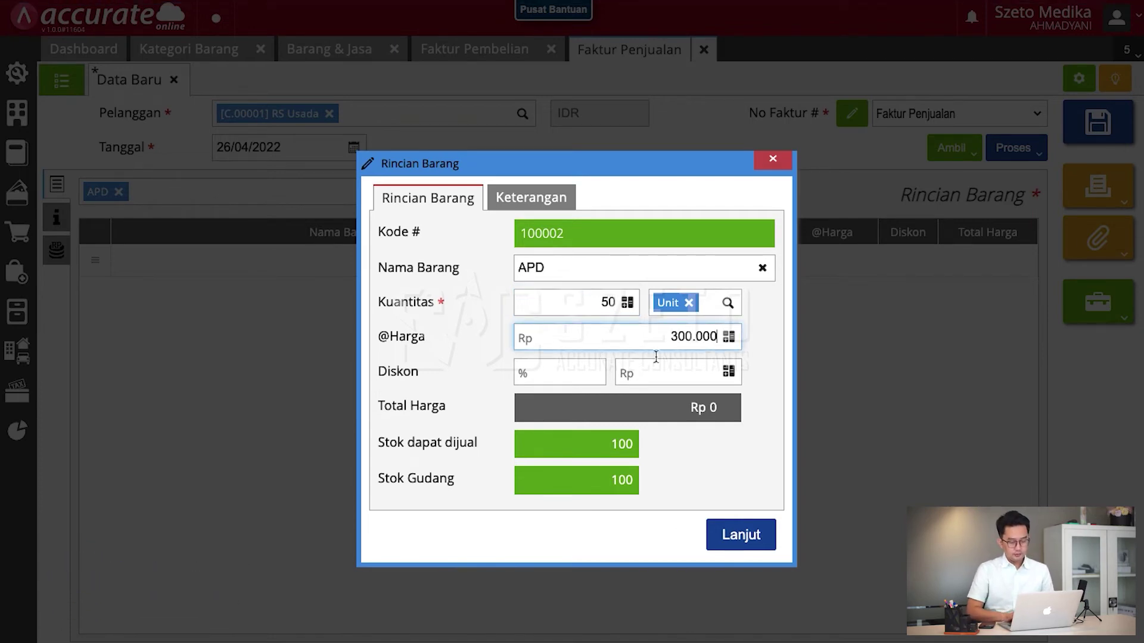
{"action": "left_click", "coordinate": [732, 536]}
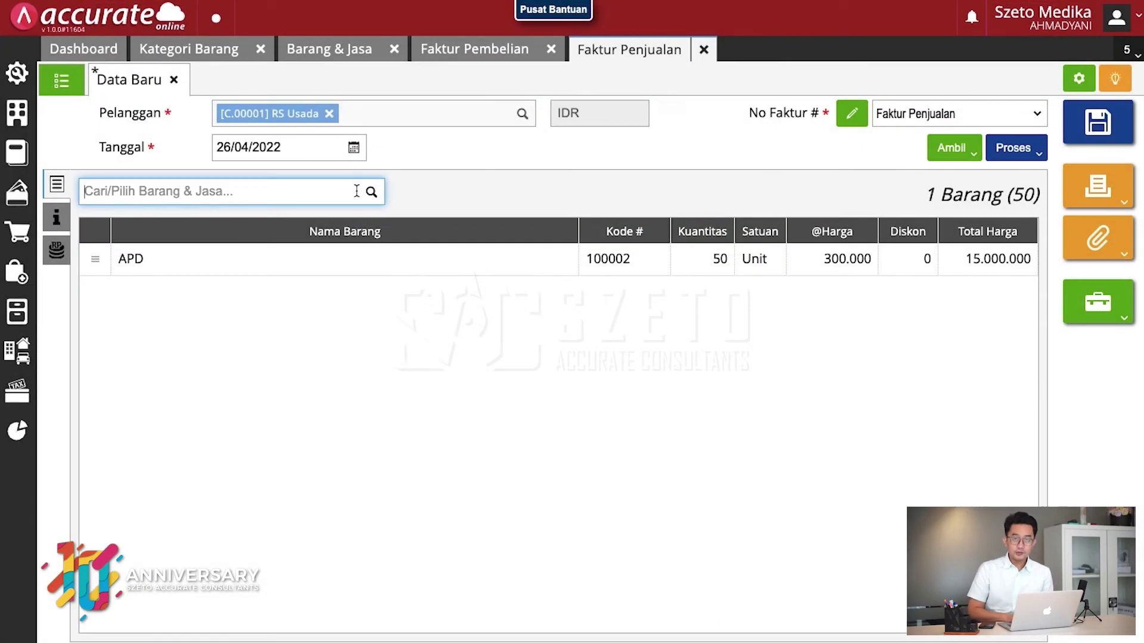
Step: Select Masker Bedah as the second sales invoice item, with a quantity of 100 PCS
{"action": "type", "text": "mask"}
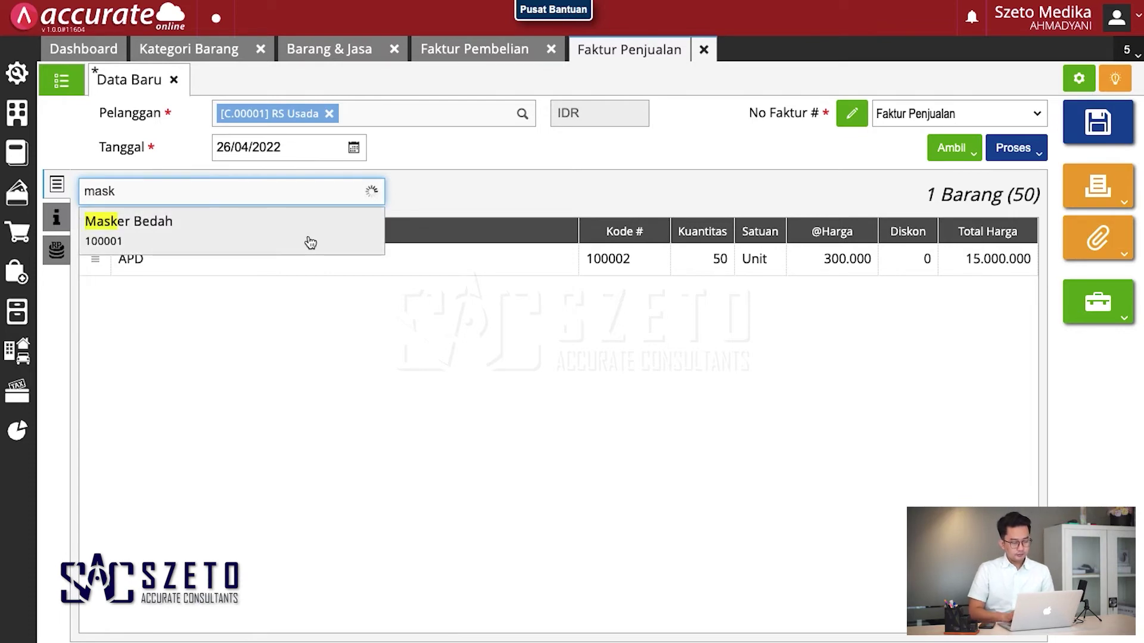
{"action": "left_click", "coordinate": [310, 242]}
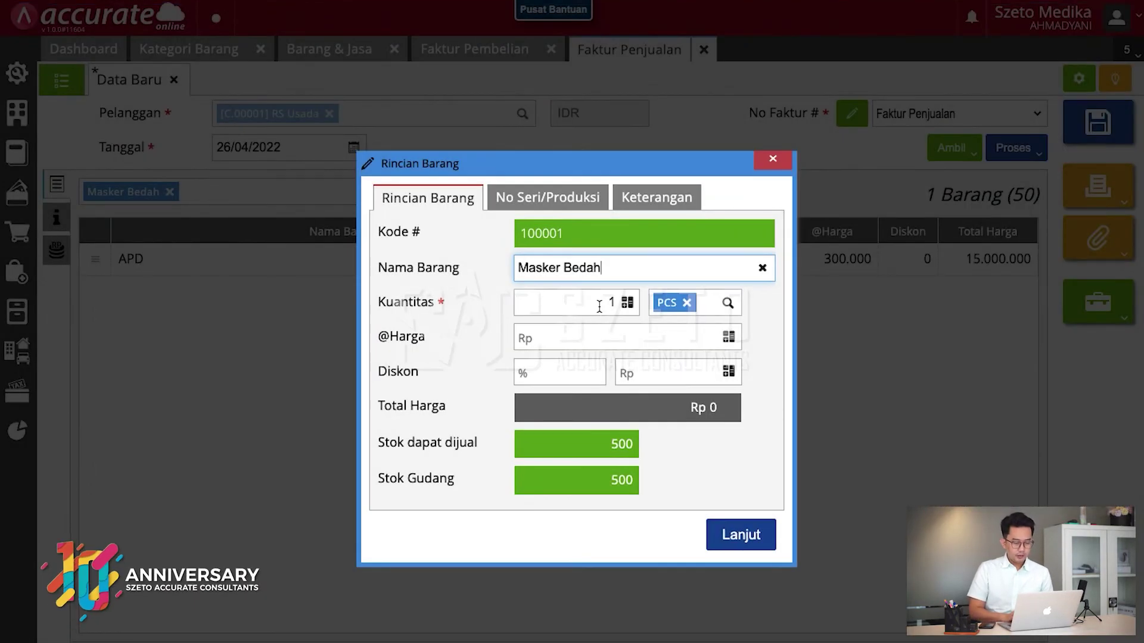
{"action": "left_click", "coordinate": [613, 301]}
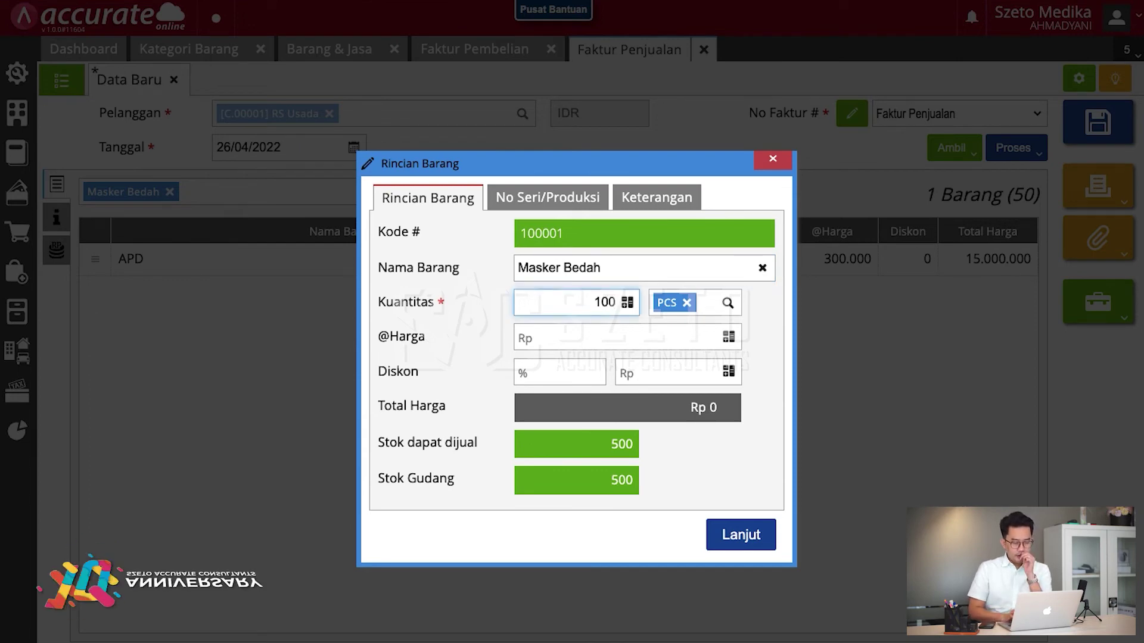
Step: Pick consecutive production numbers starting at MSK-001 from the available stock for the Masker Bedah line
{"action": "left_click", "coordinate": [578, 203]}
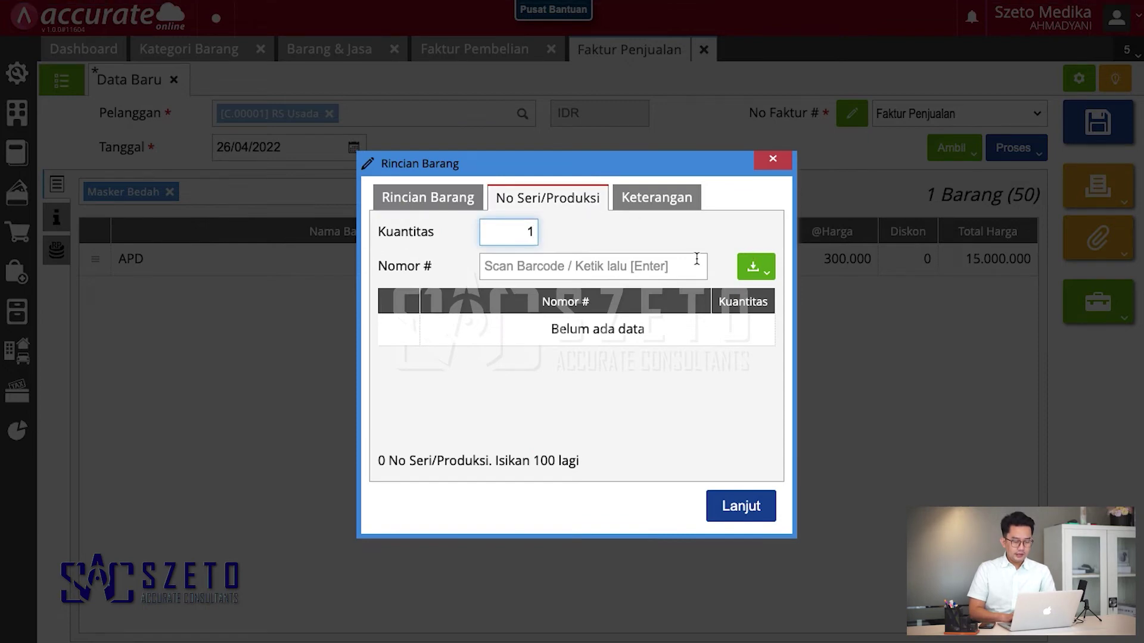
{"action": "left_click", "coordinate": [671, 265]}
{"action": "left_click", "coordinate": [749, 268]}
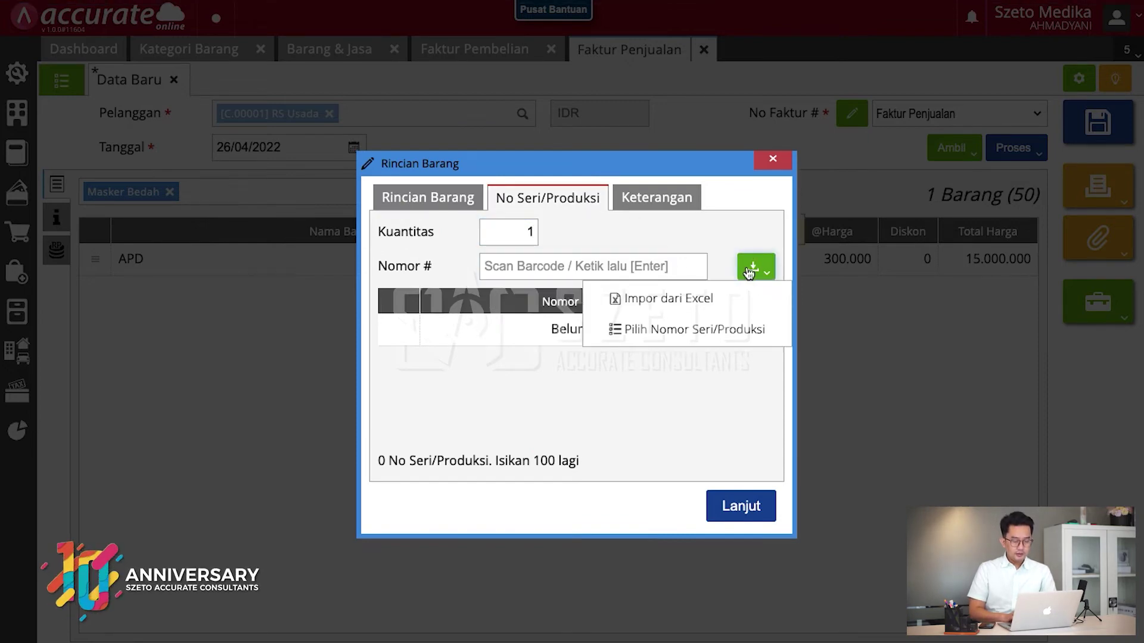
{"action": "left_click", "coordinate": [722, 326]}
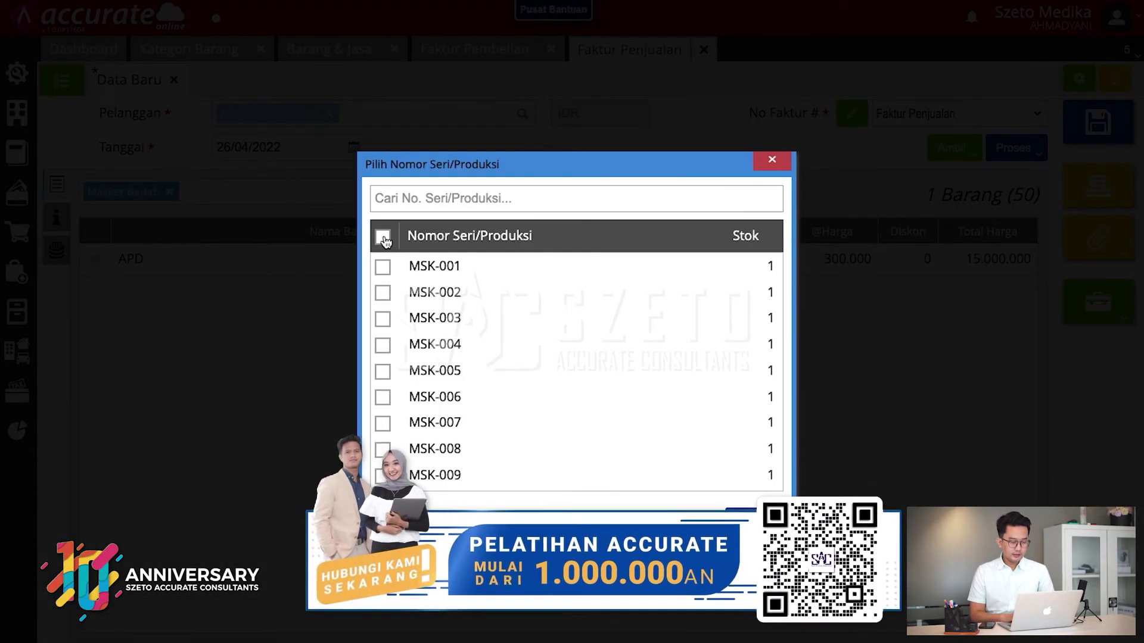
{"action": "left_click", "coordinate": [383, 238]}
{"action": "left_click", "coordinate": [383, 238]}
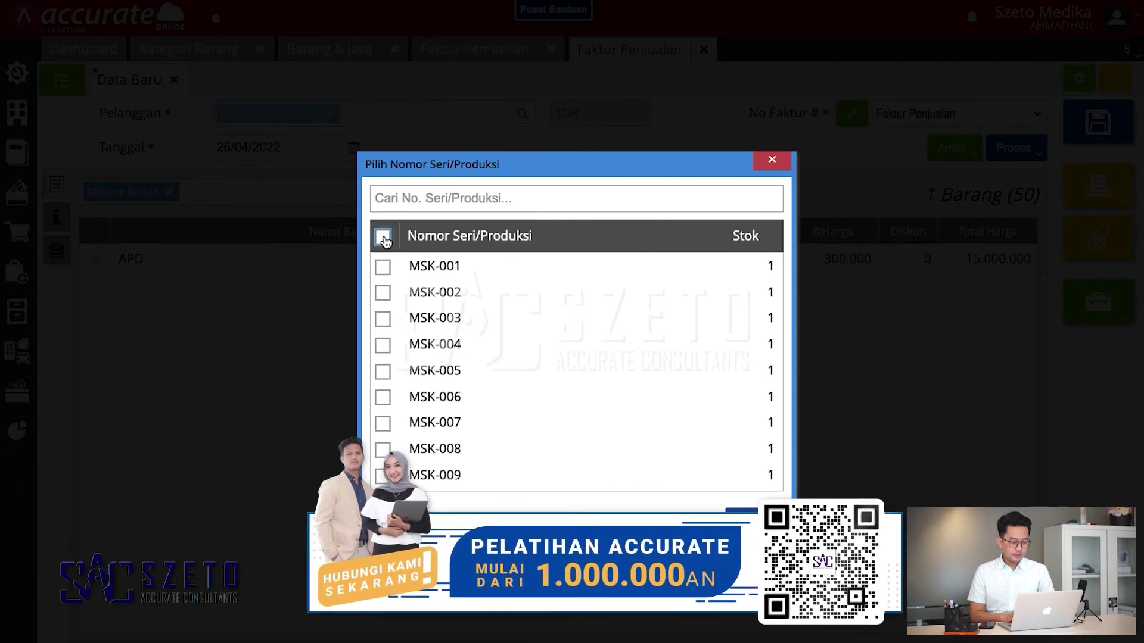
{"action": "left_click", "coordinate": [384, 267]}
{"action": "left_click", "coordinate": [383, 293]}
{"action": "left_click", "coordinate": [383, 319]}
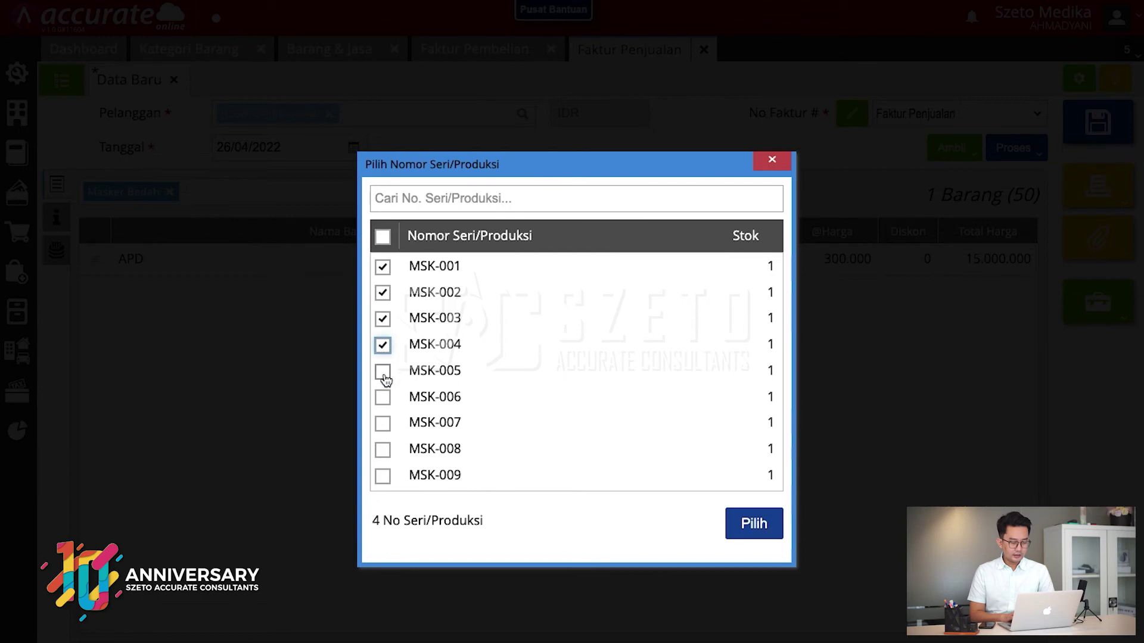
{"action": "left_click", "coordinate": [384, 451]}
{"action": "scroll", "coordinate": [385, 417], "scroll_direction": "down", "scroll_amount": 2}
{"action": "left_click", "coordinate": [383, 365]}
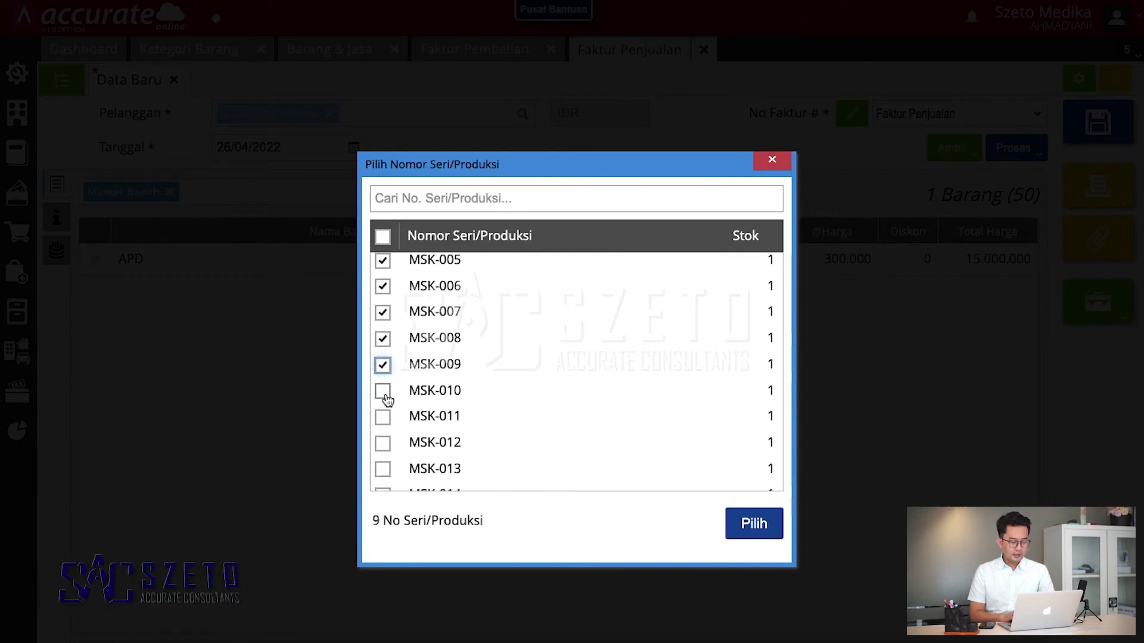
{"action": "scroll", "coordinate": [384, 424], "scroll_direction": "down", "scroll_amount": 2}
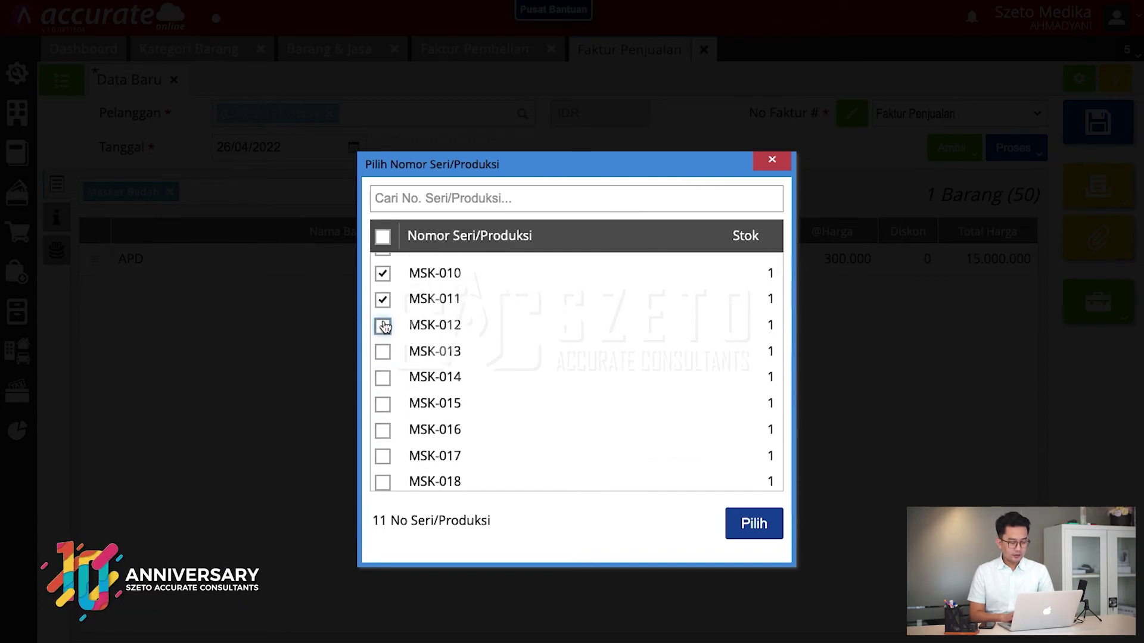
{"action": "left_click", "coordinate": [751, 524]}
Step: Set Masker Bedah to 10 PCS at Rp 10.000 each, and save the sales invoice with both items
{"action": "left_click", "coordinate": [424, 197]}
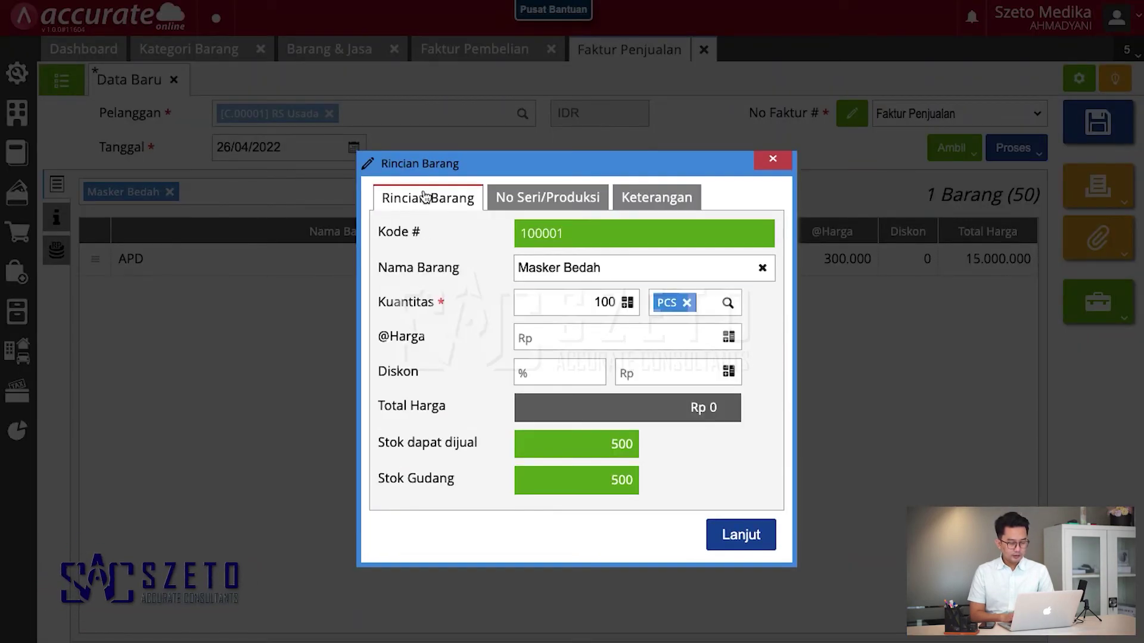
{"action": "left_click", "coordinate": [610, 305]}
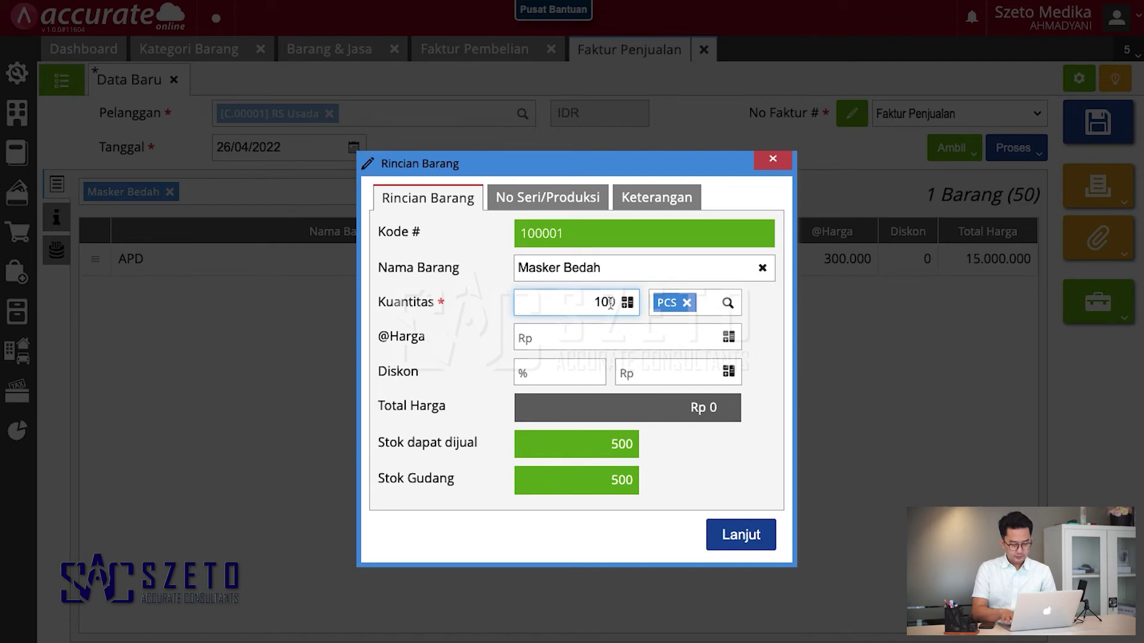
{"action": "left_click", "coordinate": [619, 344]}
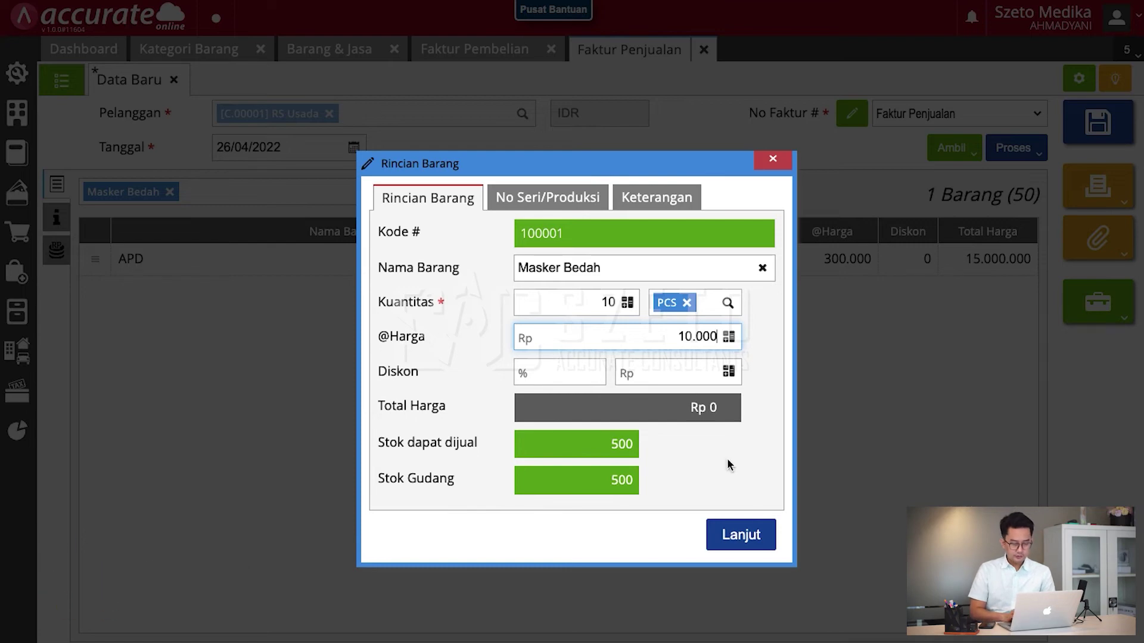
{"action": "left_click", "coordinate": [752, 538]}
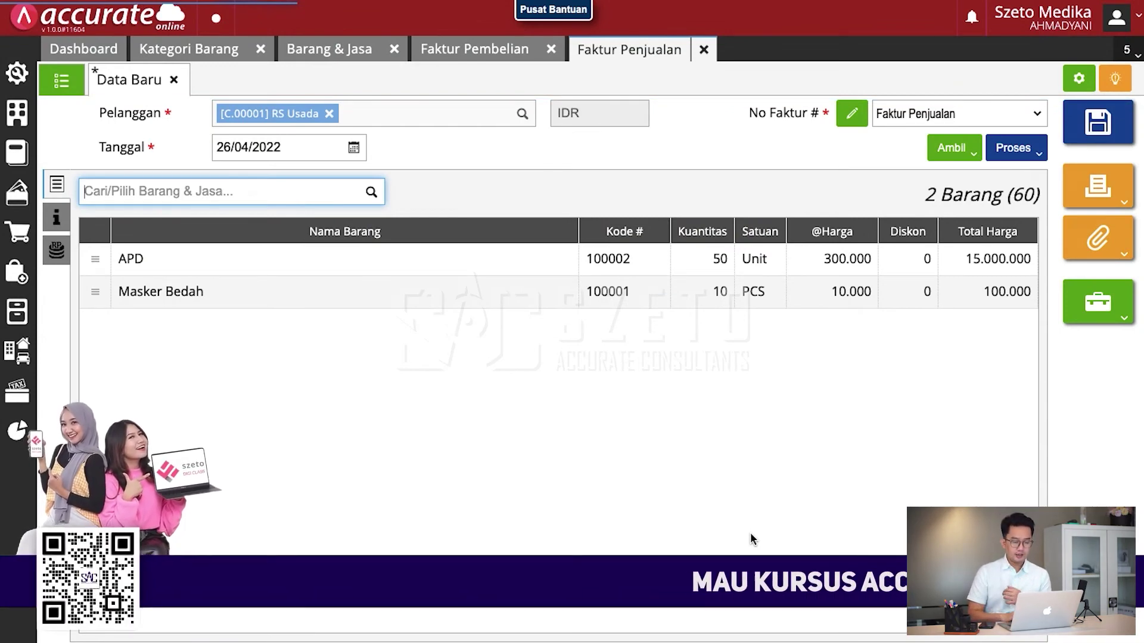
{"action": "left_click", "coordinate": [1091, 129]}
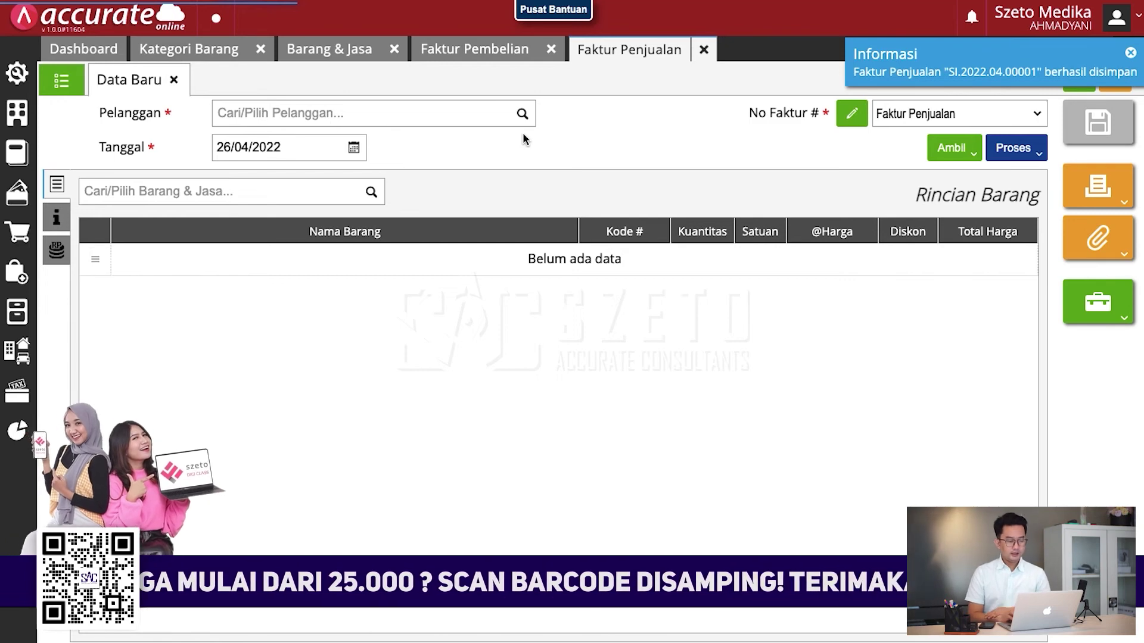
Step: View the receivables report Faktur Belum Lunas (Piutang) as of 26/04/2022 for Kantor Pusat, and close it
{"action": "left_click", "coordinate": [13, 424]}
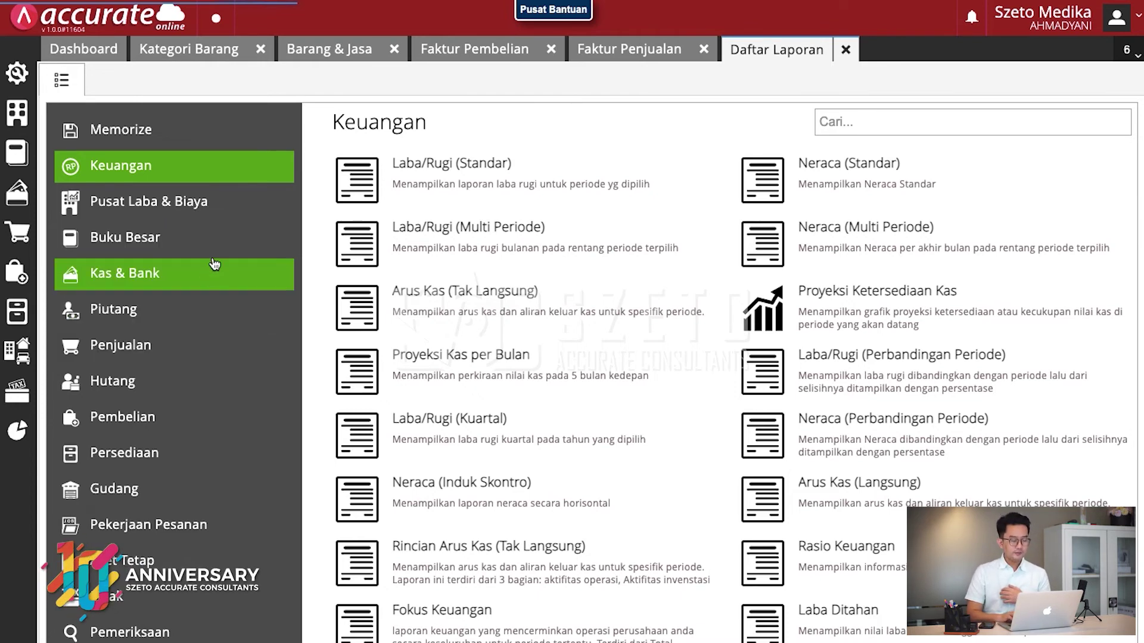
{"action": "left_click", "coordinate": [195, 322]}
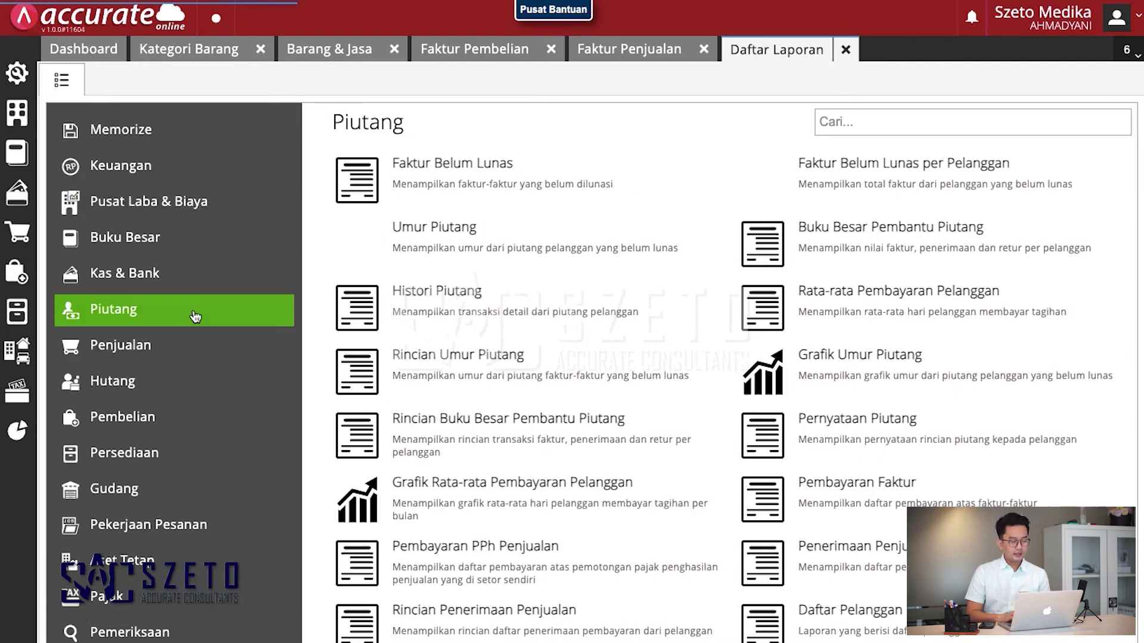
{"action": "left_click", "coordinate": [416, 186]}
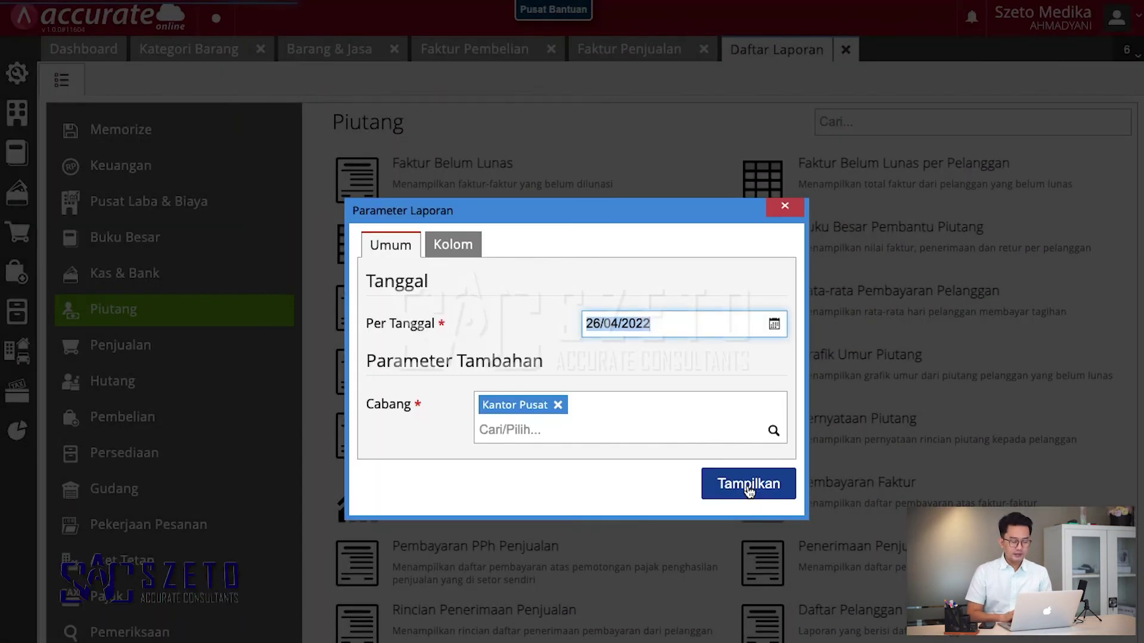
{"action": "left_click", "coordinate": [746, 483]}
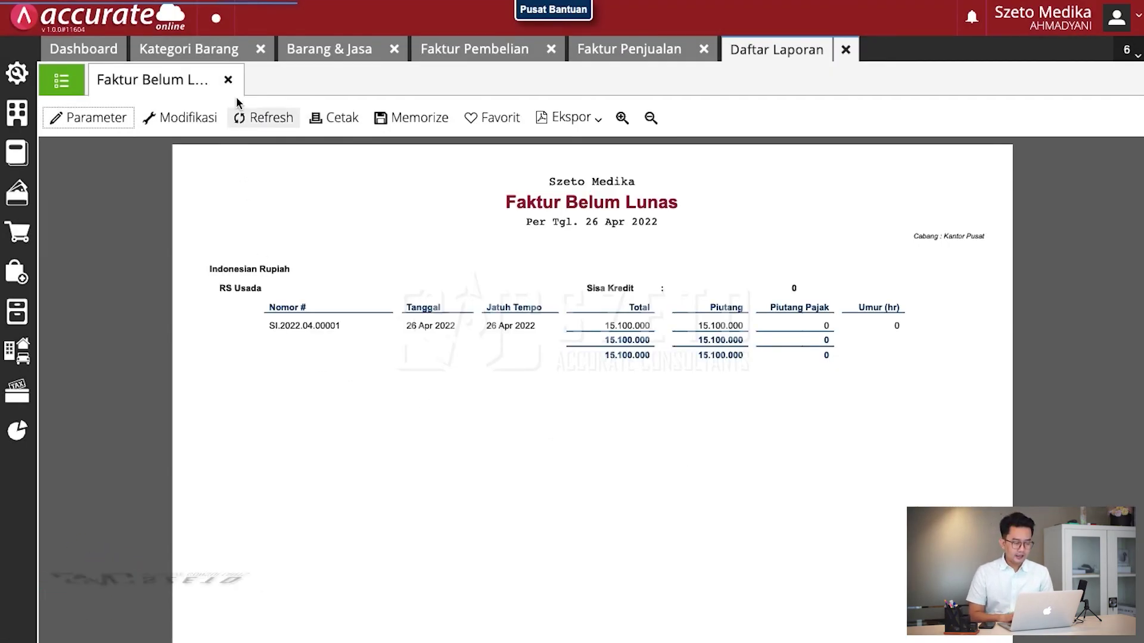
{"action": "left_click", "coordinate": [228, 79]}
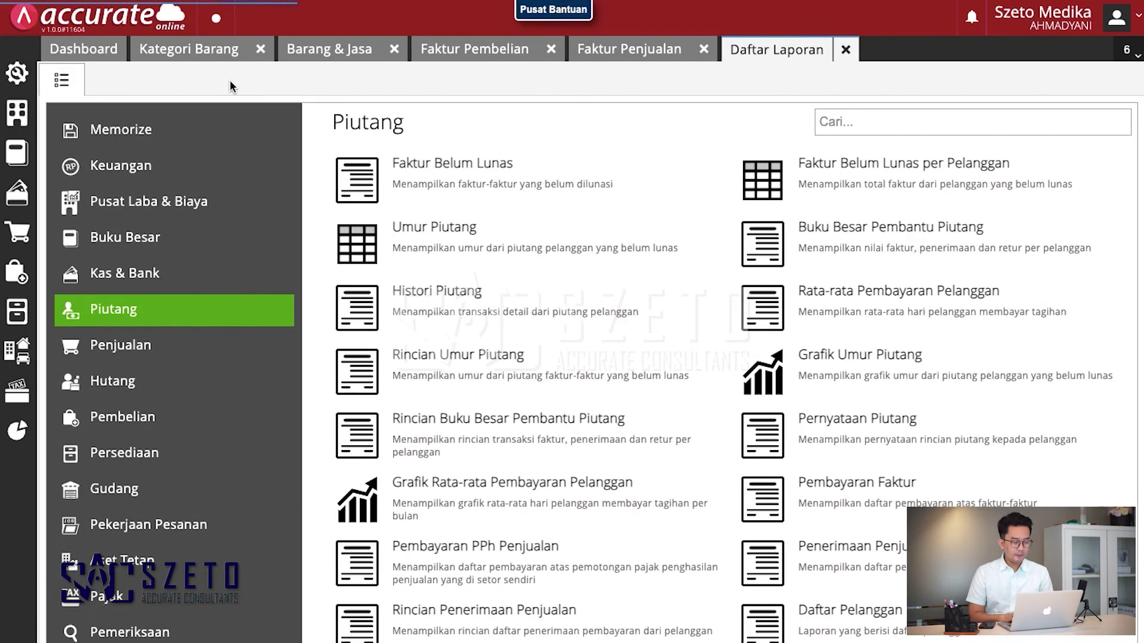
Step: View the payables report Faktur Belum Lunas (Hutang) as of 26/04/2022 for Kantor Pusat, and close it
{"action": "left_click", "coordinate": [167, 384]}
{"action": "left_click", "coordinate": [395, 195]}
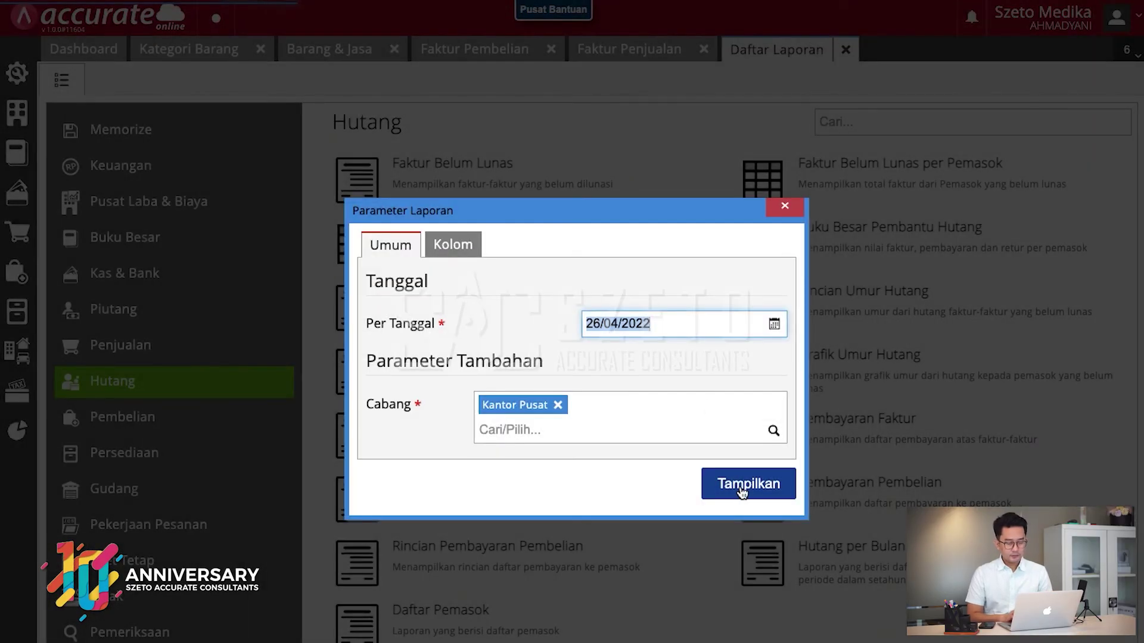
{"action": "left_click", "coordinate": [741, 485]}
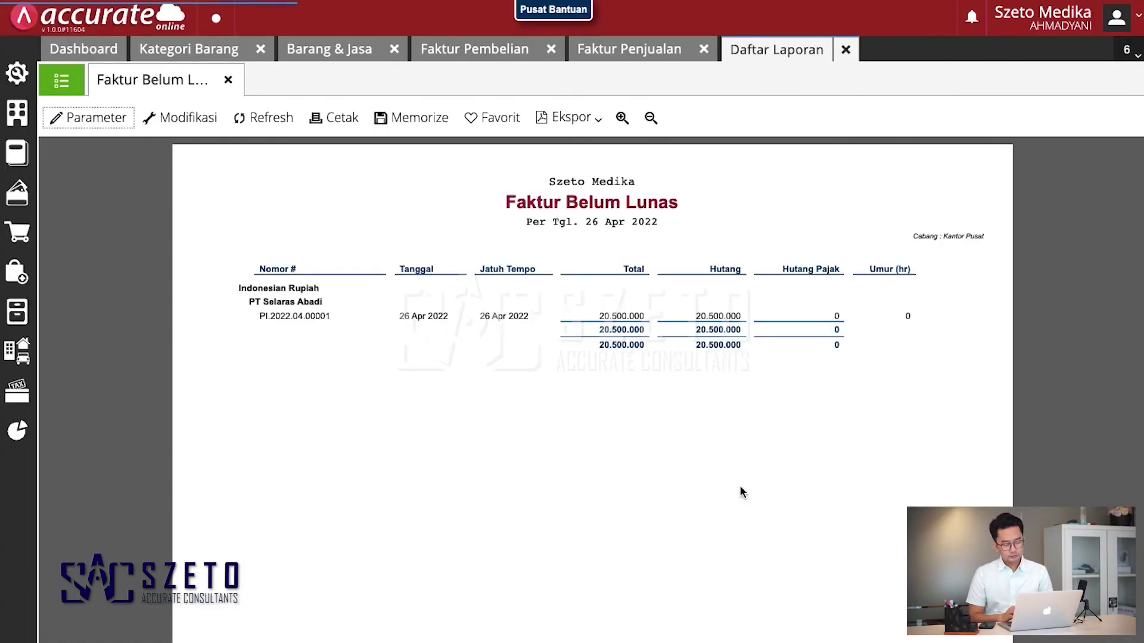
{"action": "left_click", "coordinate": [229, 81]}
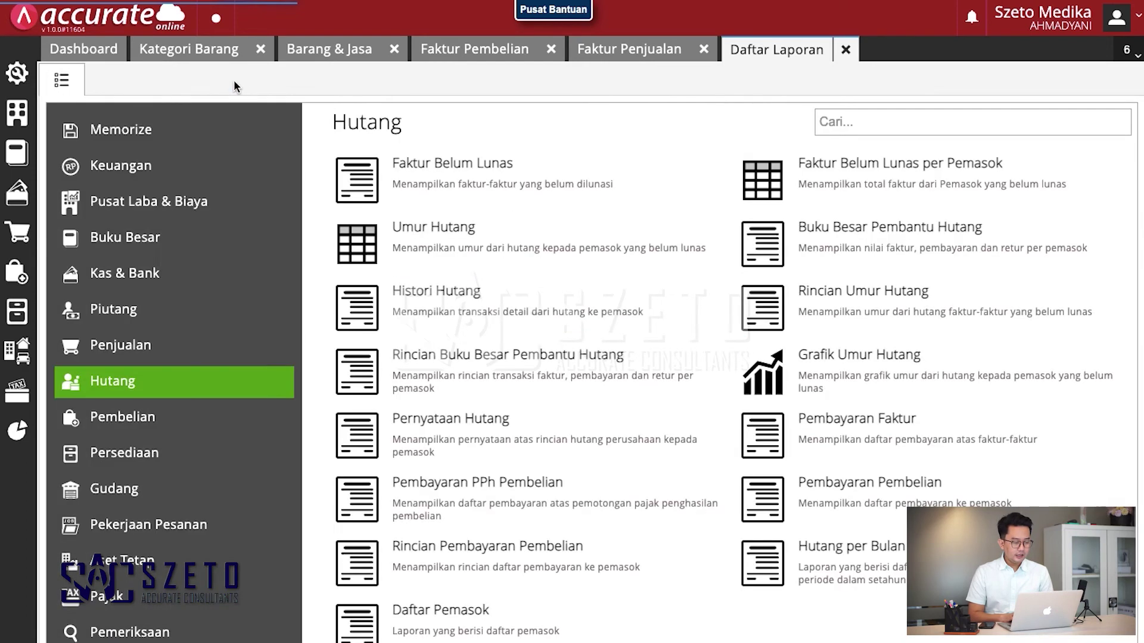
Step: View the Laba/Rugi (Standar) report from 01/04/2022 to 26/04/2022 for all branches, and close it
{"action": "left_click", "coordinate": [200, 209]}
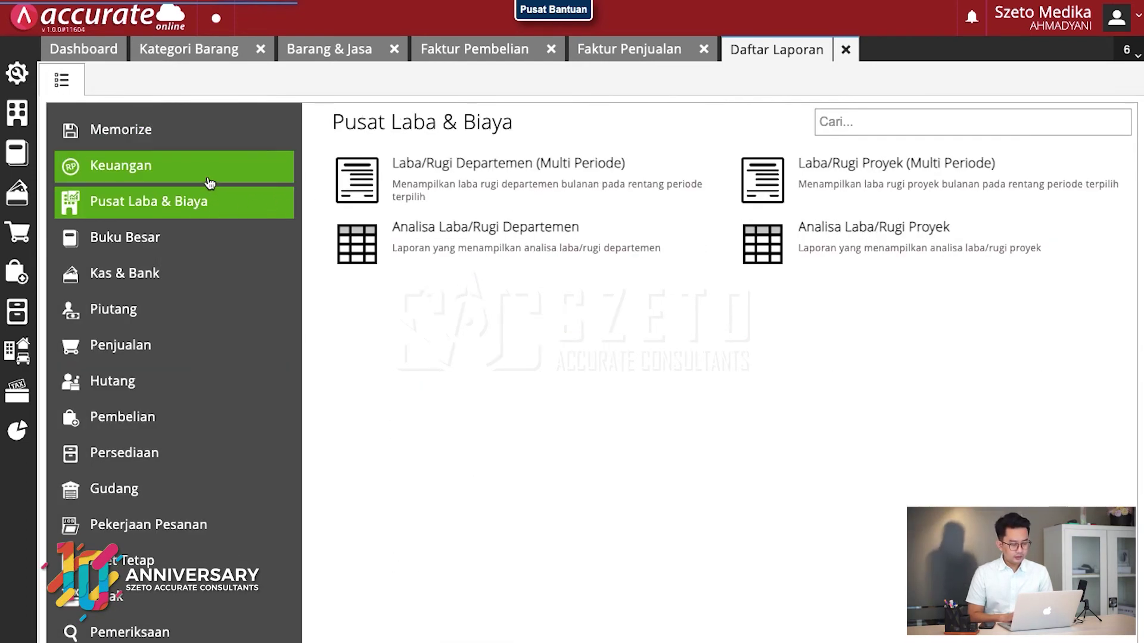
{"action": "left_click", "coordinate": [210, 183]}
{"action": "left_click", "coordinate": [487, 191]}
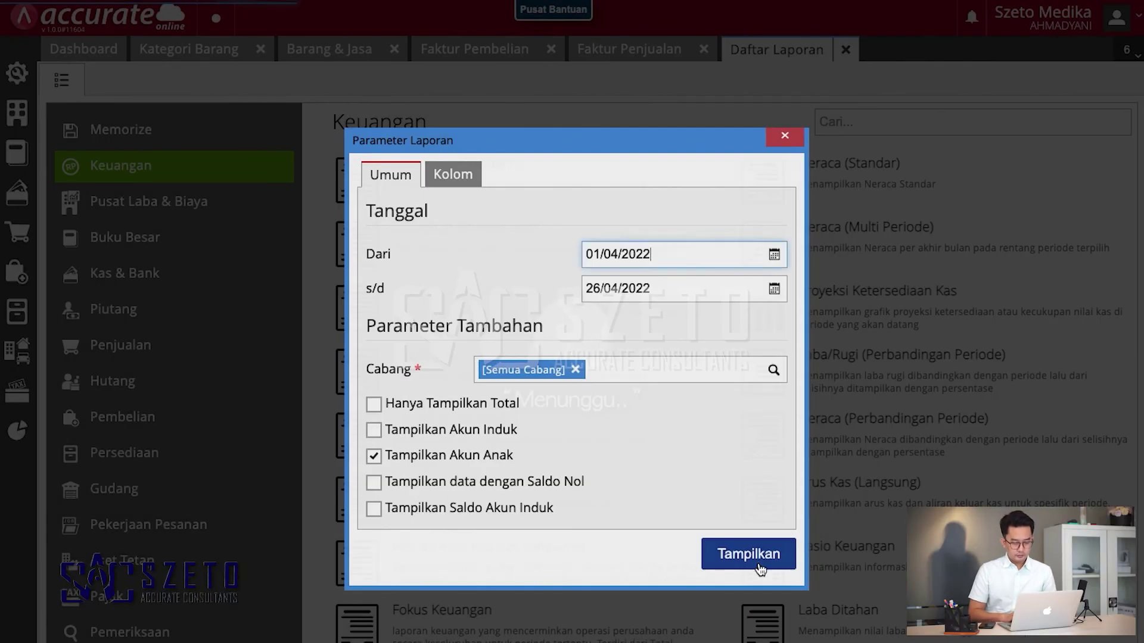
{"action": "left_click", "coordinate": [760, 563]}
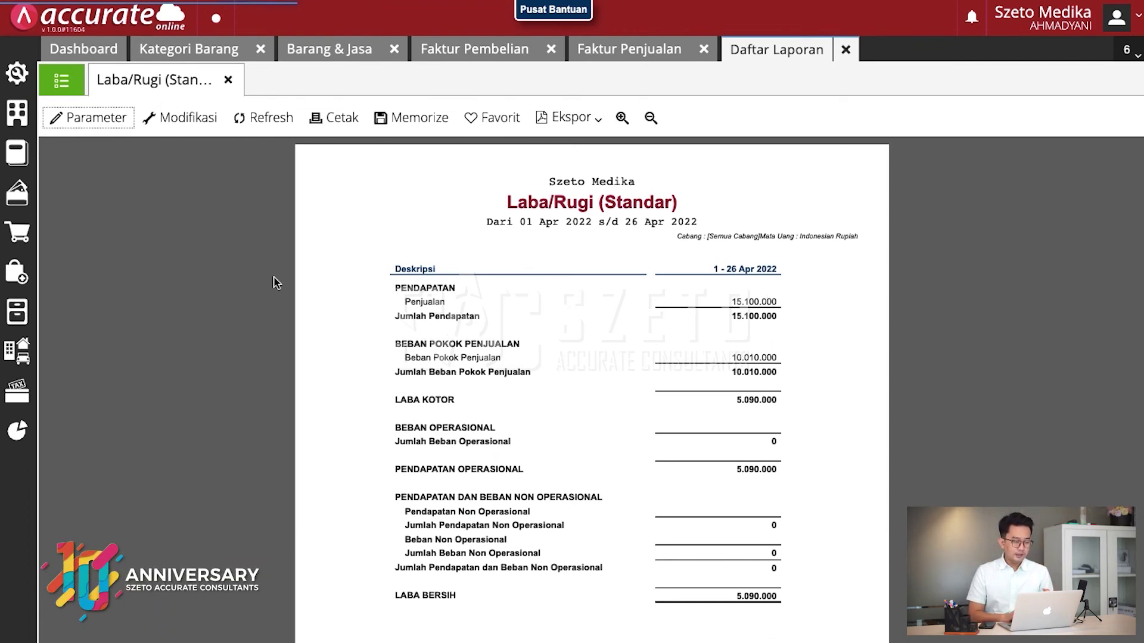
{"action": "left_click", "coordinate": [227, 82]}
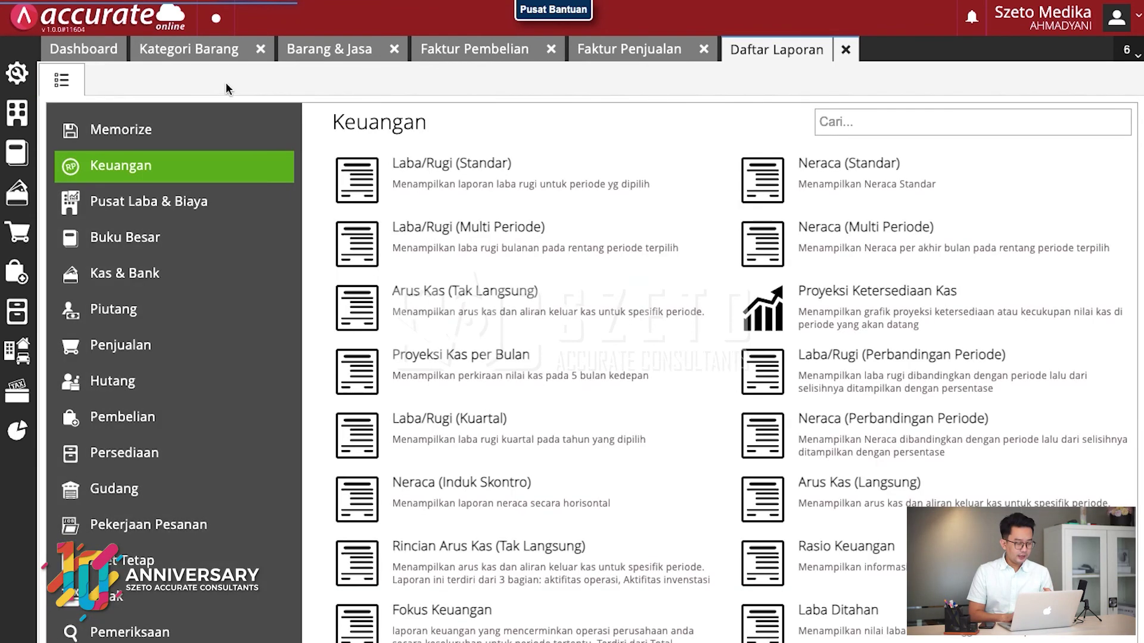
Step: Display the sales report Penjualan per Barang from 01/04/2022 to 26/04/2022 for Kantor Pusat
{"action": "left_click", "coordinate": [182, 364]}
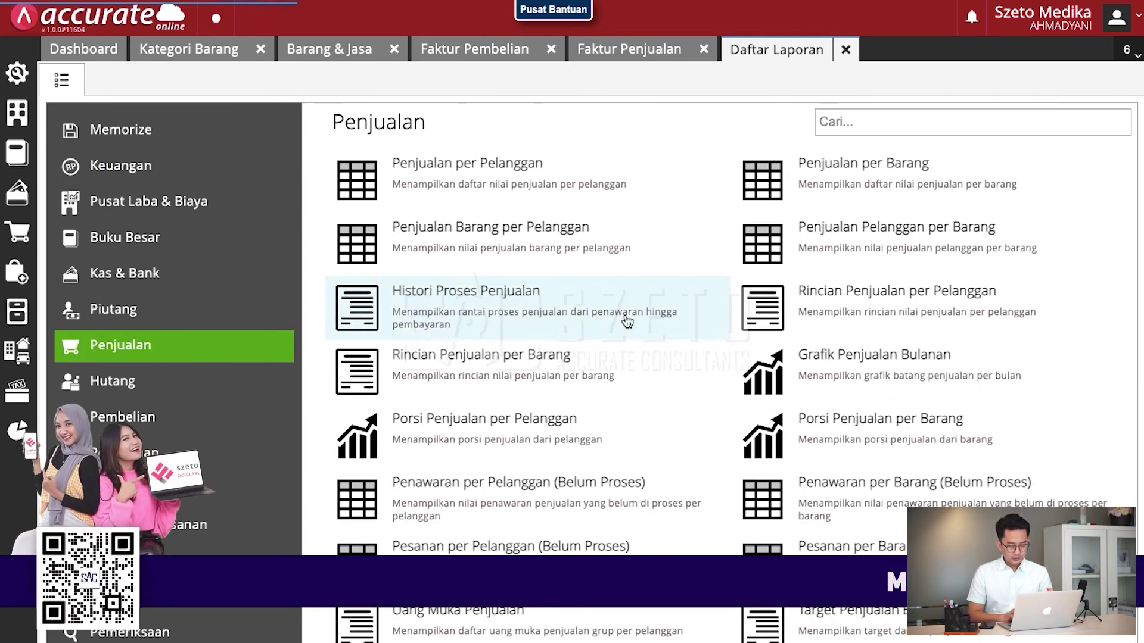
{"action": "left_click", "coordinate": [787, 188]}
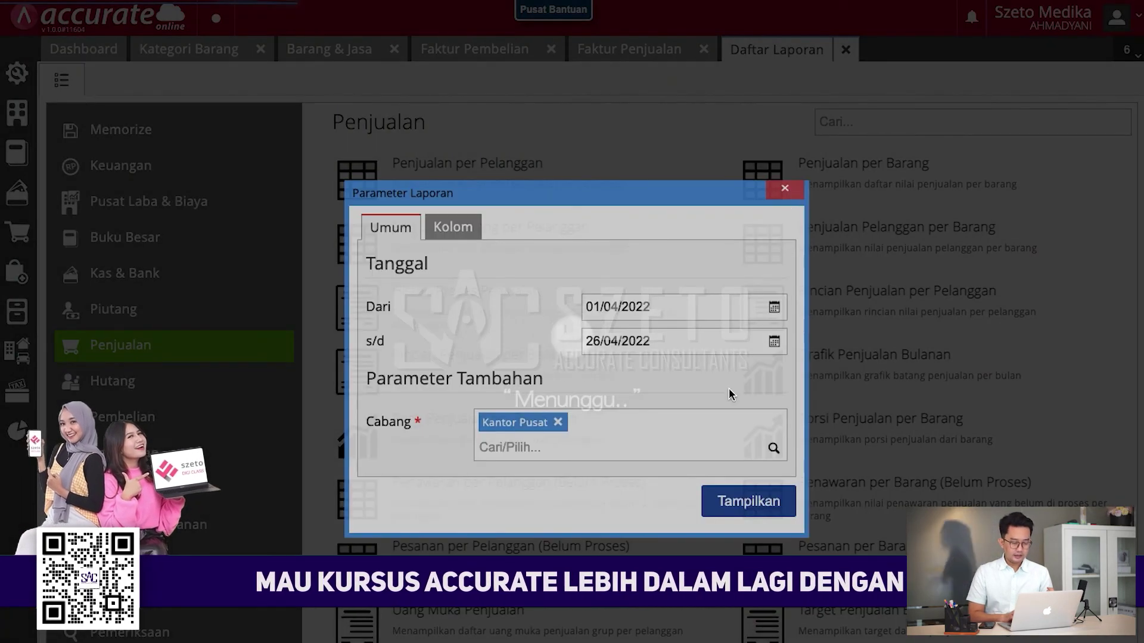
{"action": "left_click", "coordinate": [742, 509]}
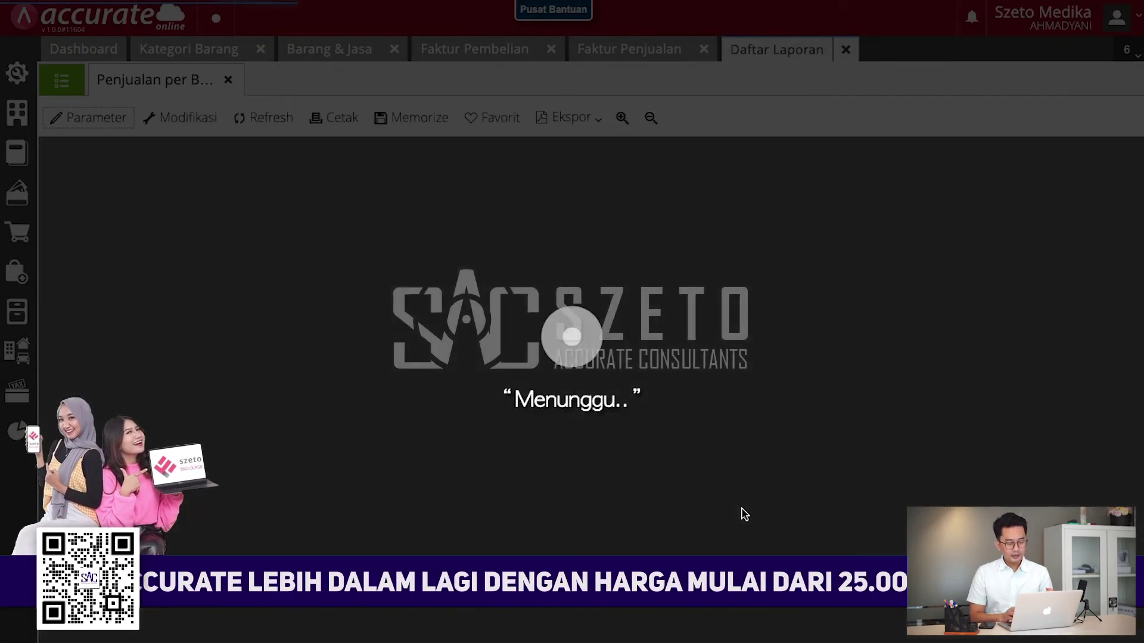